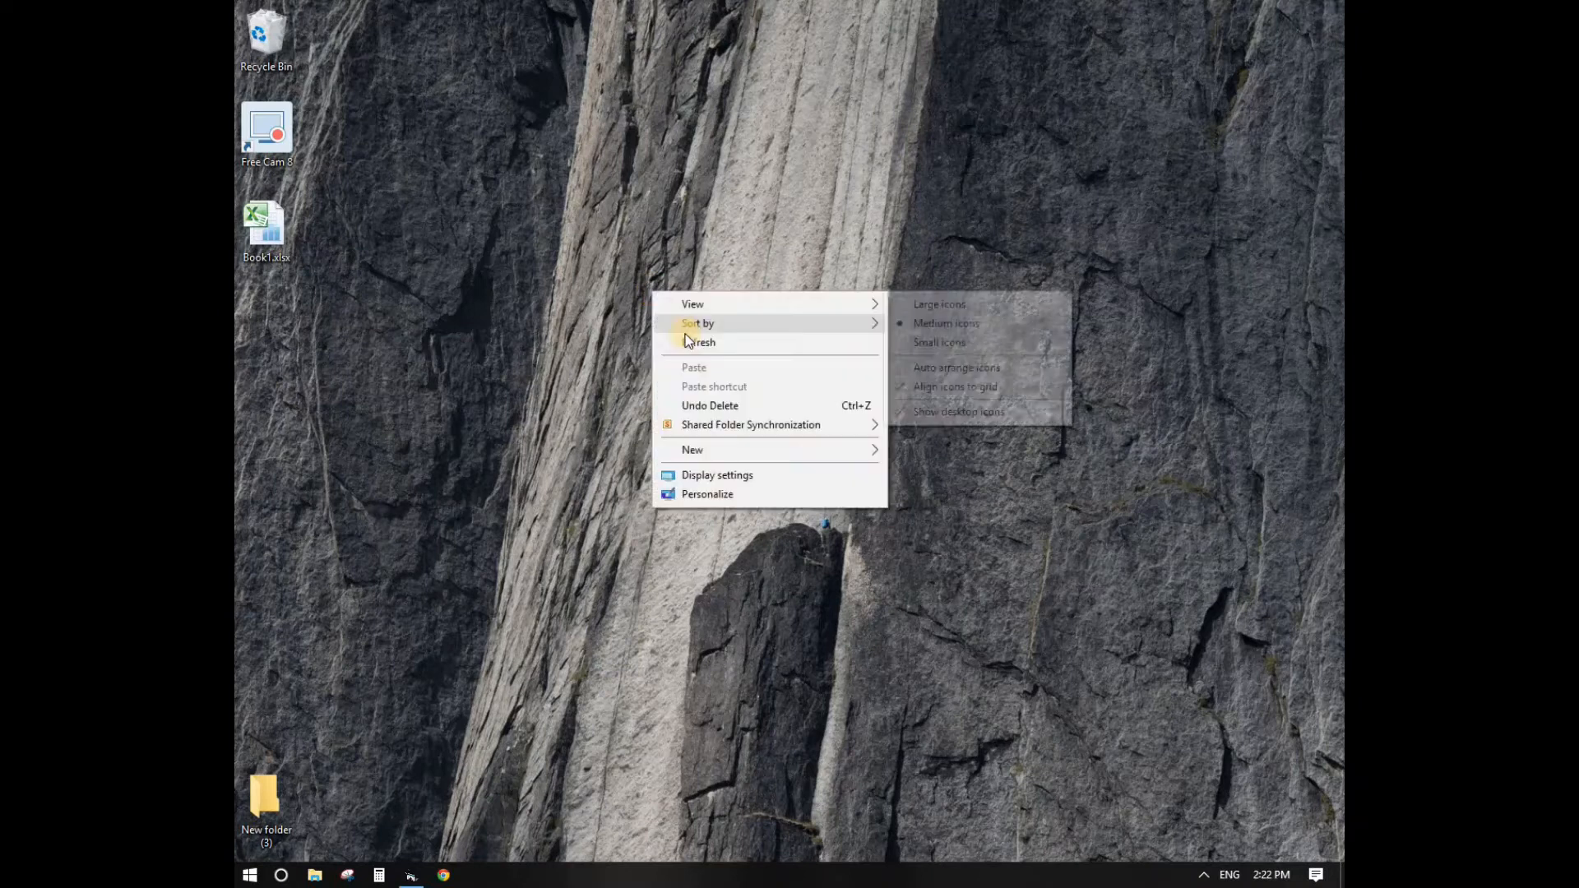
Open the stocks form of the inventory system for entering products.
{"action": "left_click", "coordinate": [662, 335]}
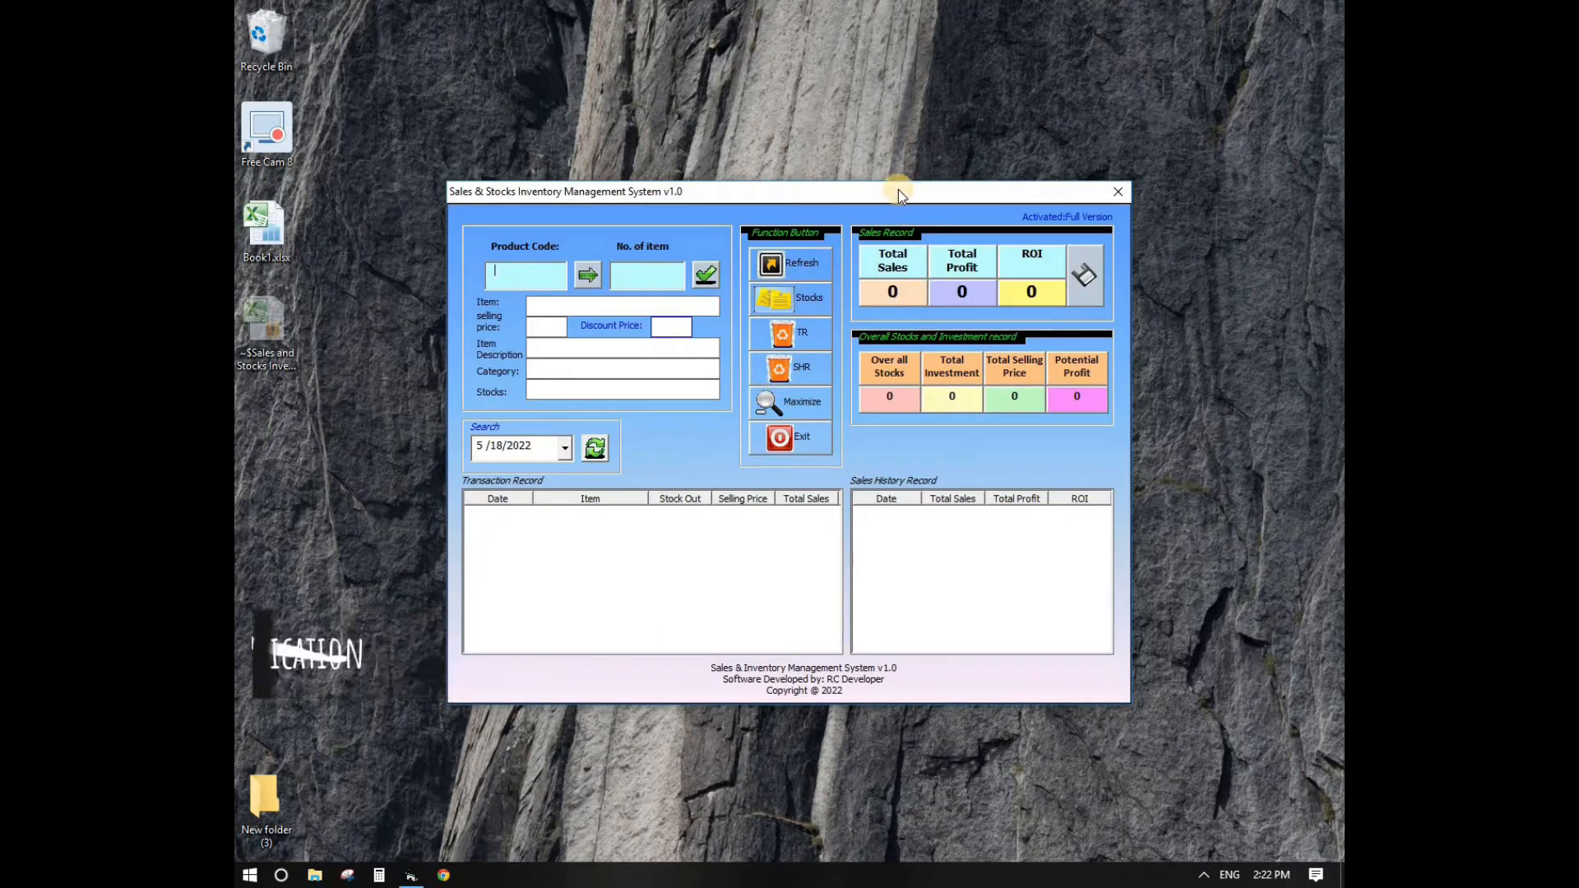
{"action": "left_click_drag", "start_coordinate": [885, 189], "coordinate": [896, 164]}
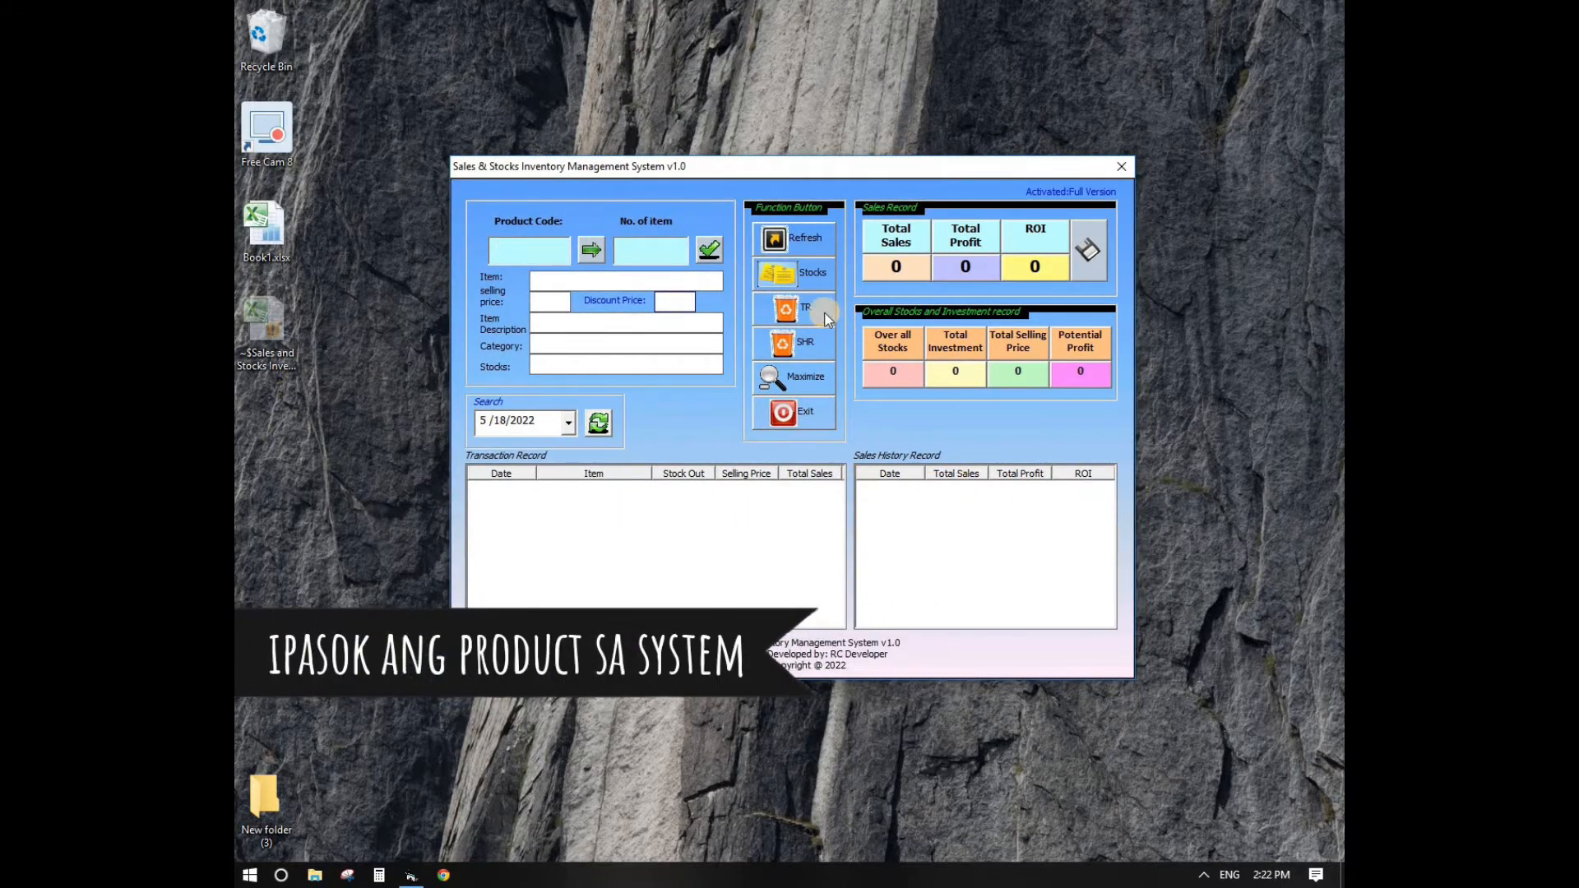
{"action": "left_click", "coordinate": [802, 271]}
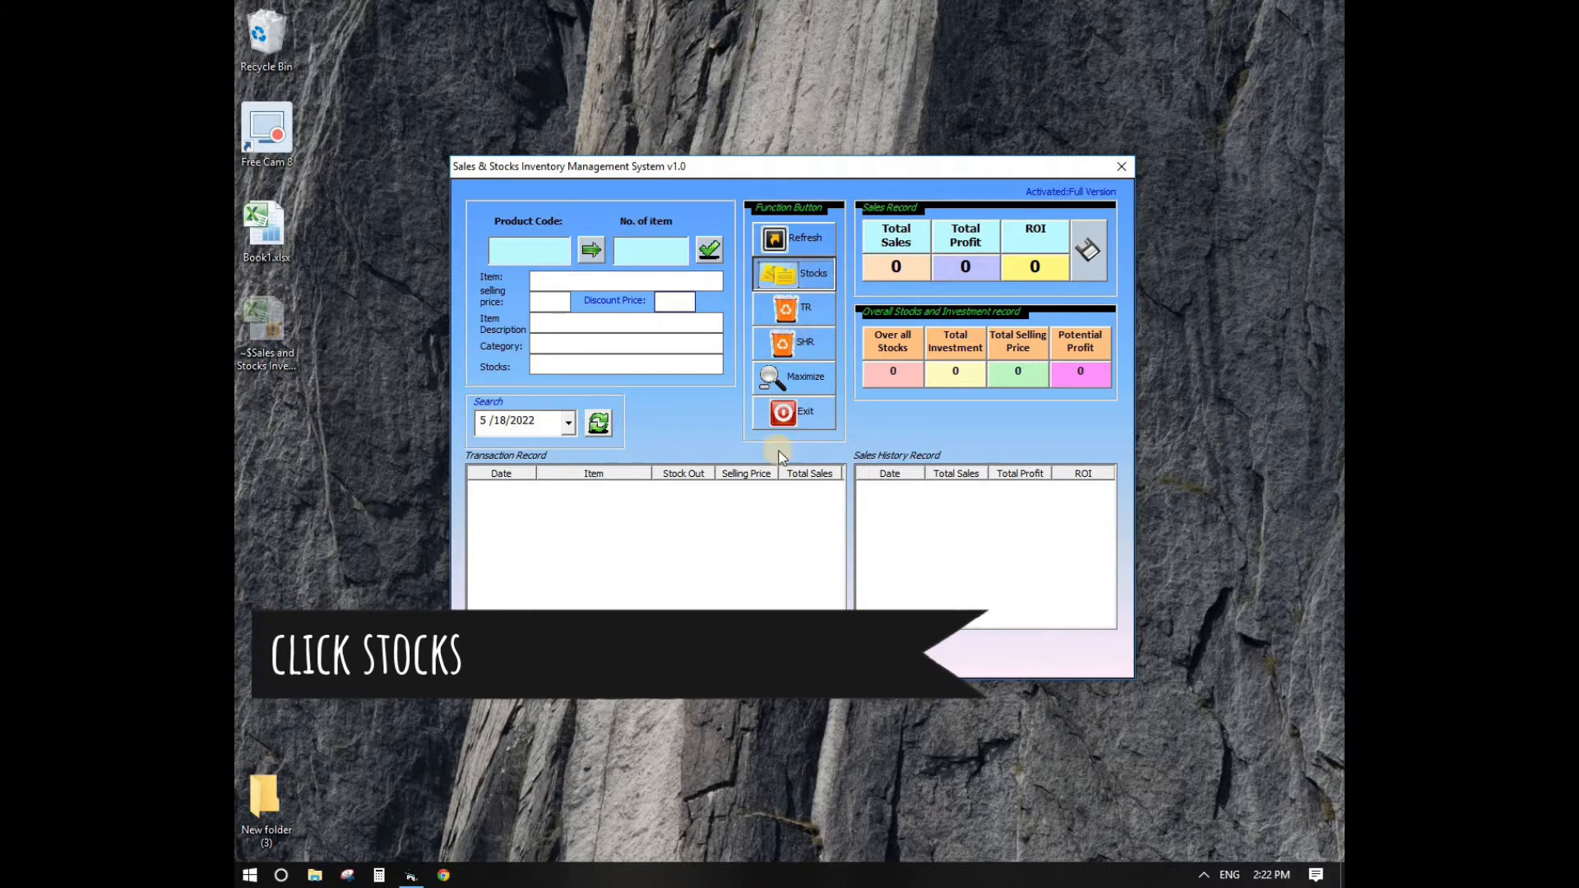
{"action": "left_click_drag", "start_coordinate": [766, 216], "coordinate": [767, 187]}
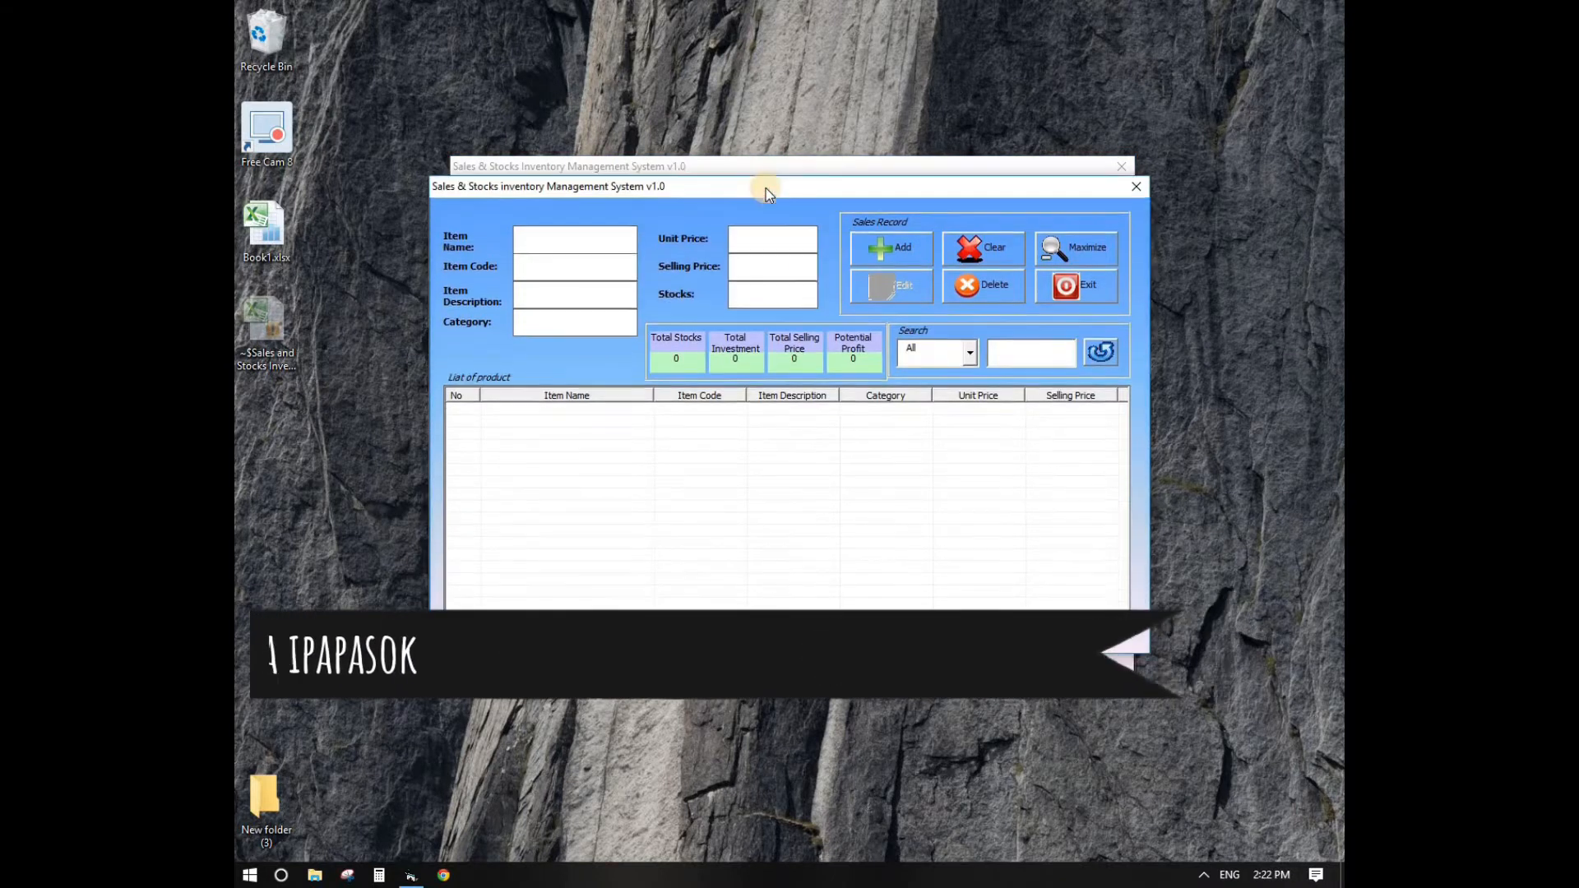
Fill in a product named Carhatt with item code S01, description "All Color And Sizes" and category "Man Shirts".
{"action": "left_click", "coordinate": [592, 240]}
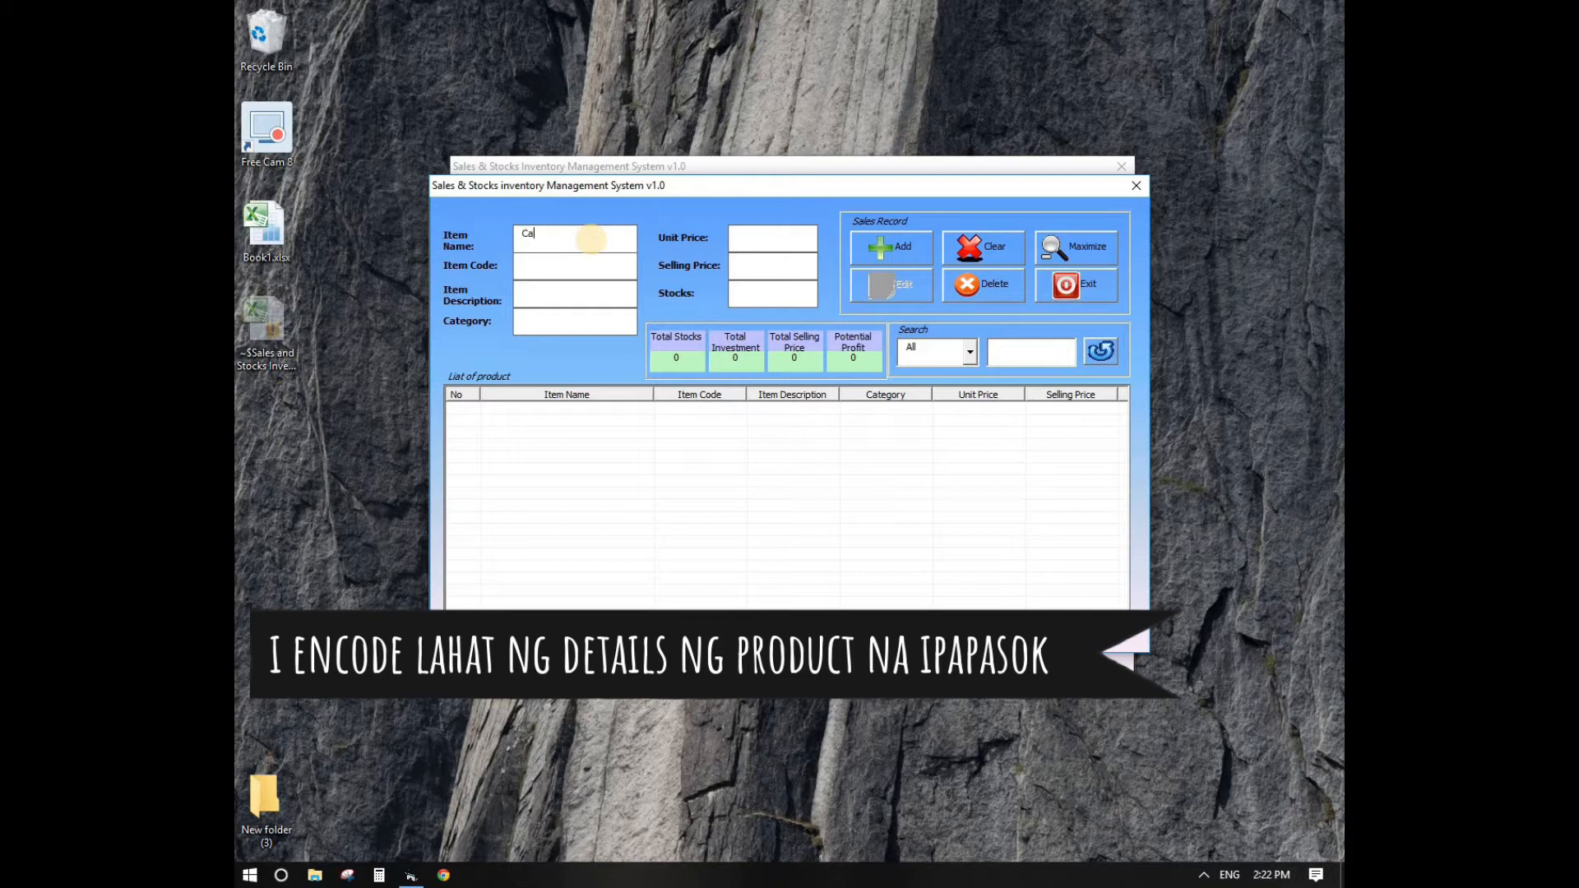
{"action": "type", "text": "Carhatt"}
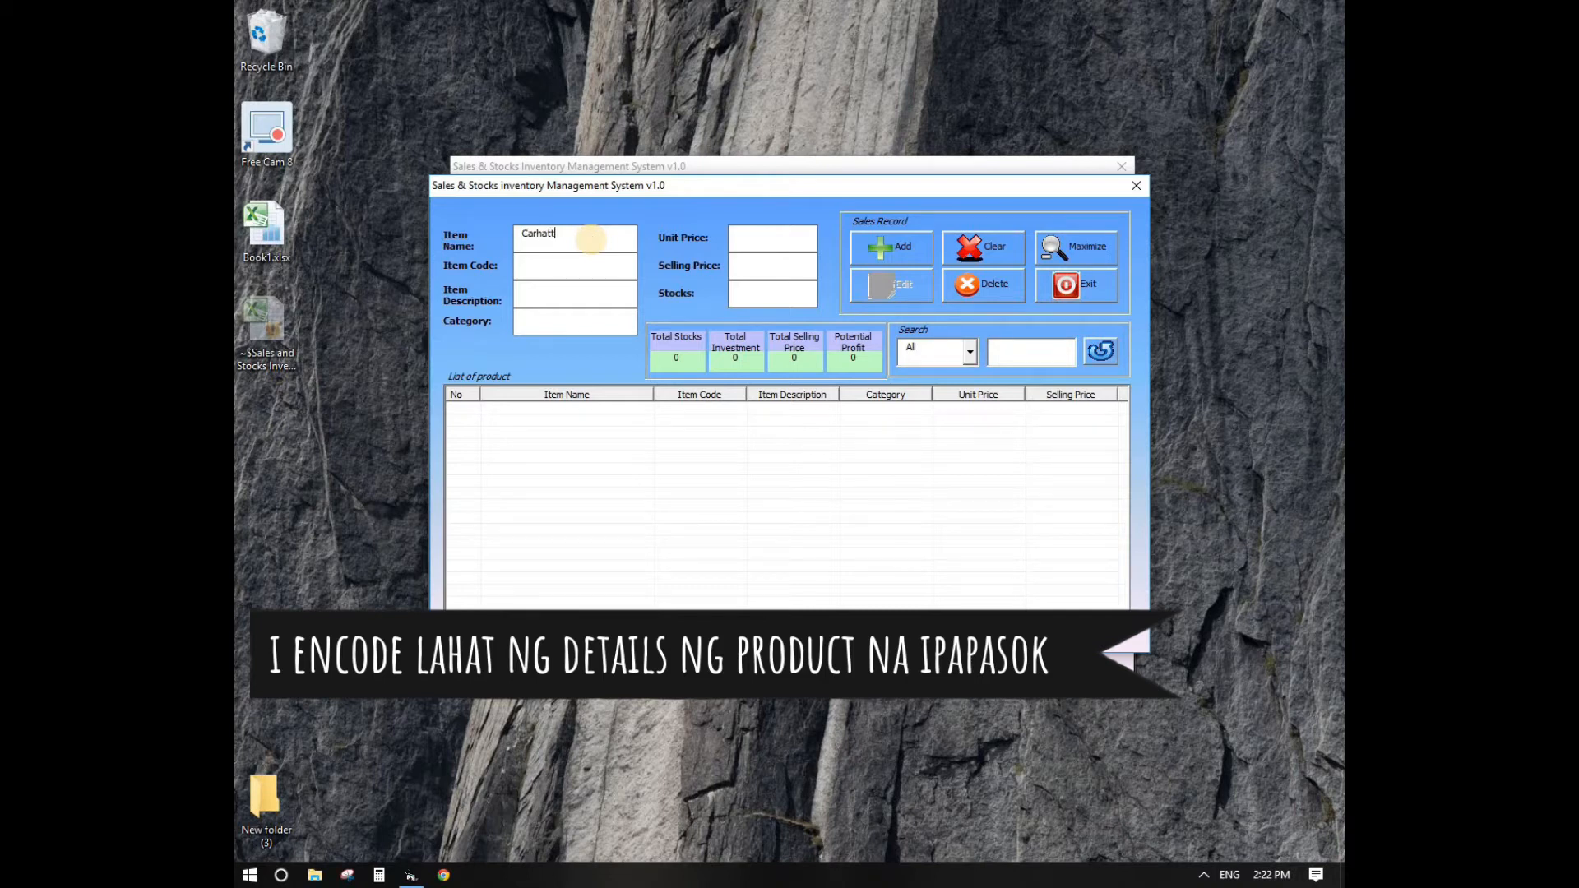
{"action": "left_click", "coordinate": [542, 265]}
{"action": "type", "text": "S01"}
{"action": "left_click", "coordinate": [536, 290]}
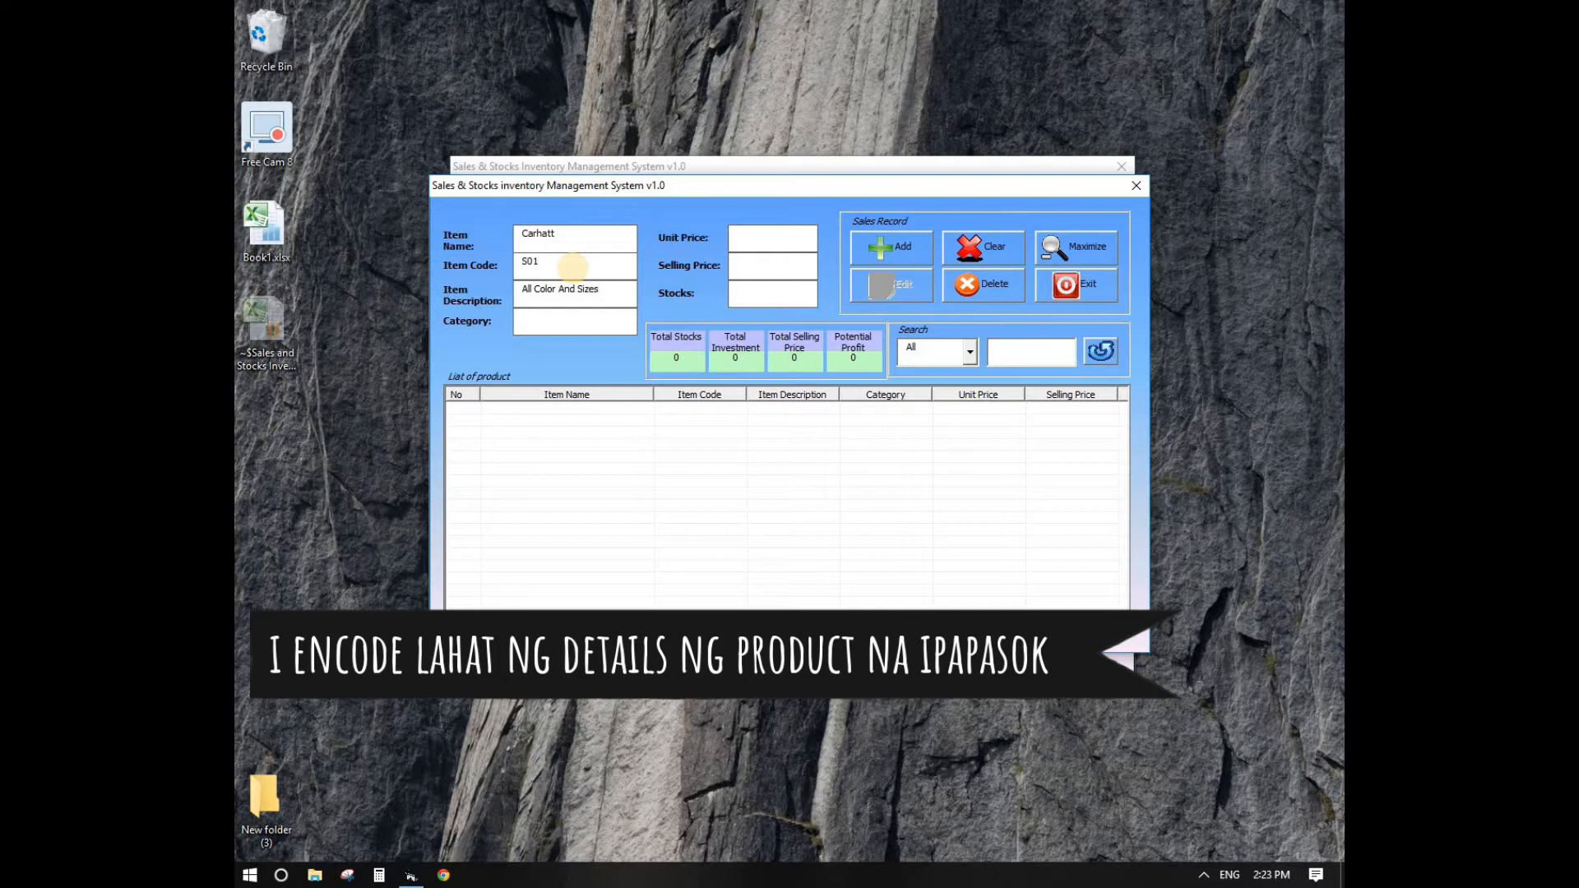
{"action": "left_click", "coordinate": [541, 321]}
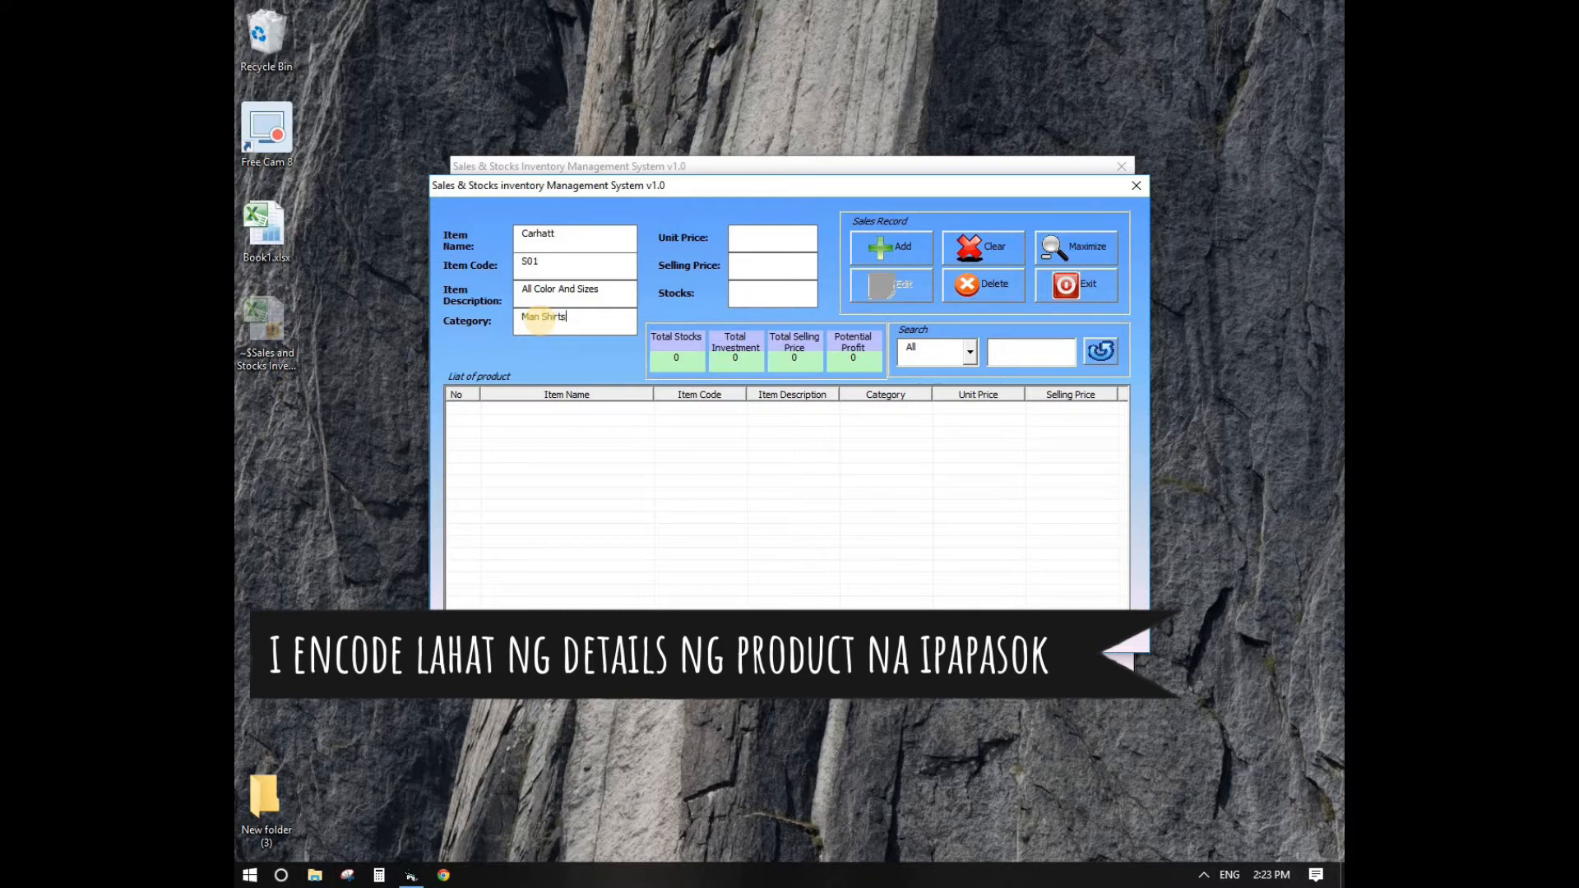
Set Carhatt's unit price to 150, selling price to 200 and stocks to 10, and add the product to the list.
{"action": "left_click", "coordinate": [760, 234]}
{"action": "type", "text": "150"}
{"action": "left_click", "coordinate": [765, 266]}
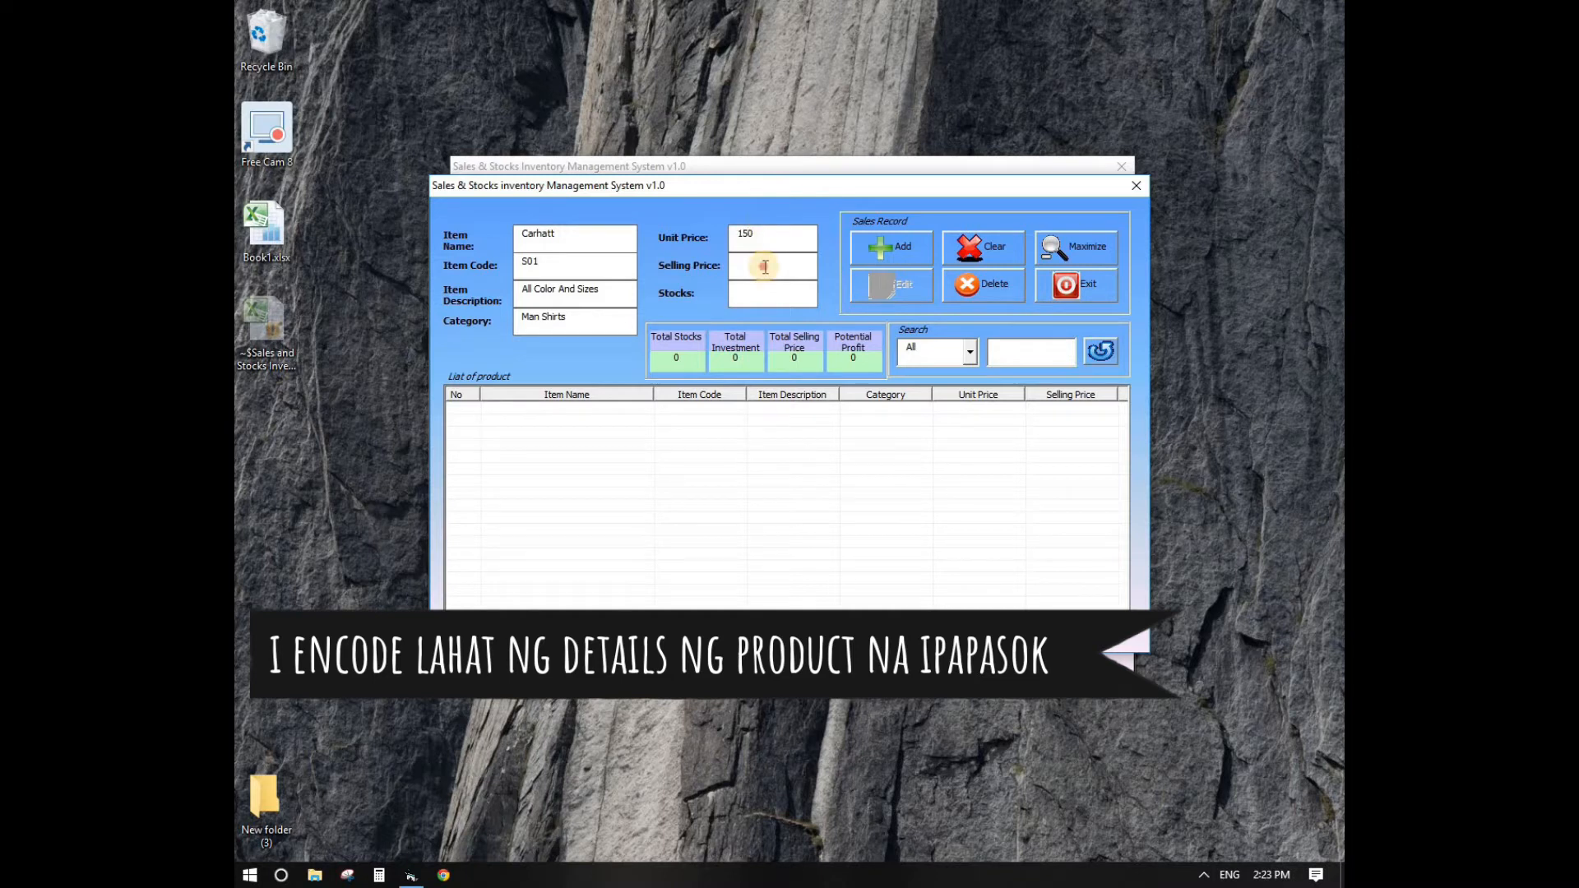
{"action": "type", "text": "2"}
{"action": "left_click", "coordinate": [755, 292]}
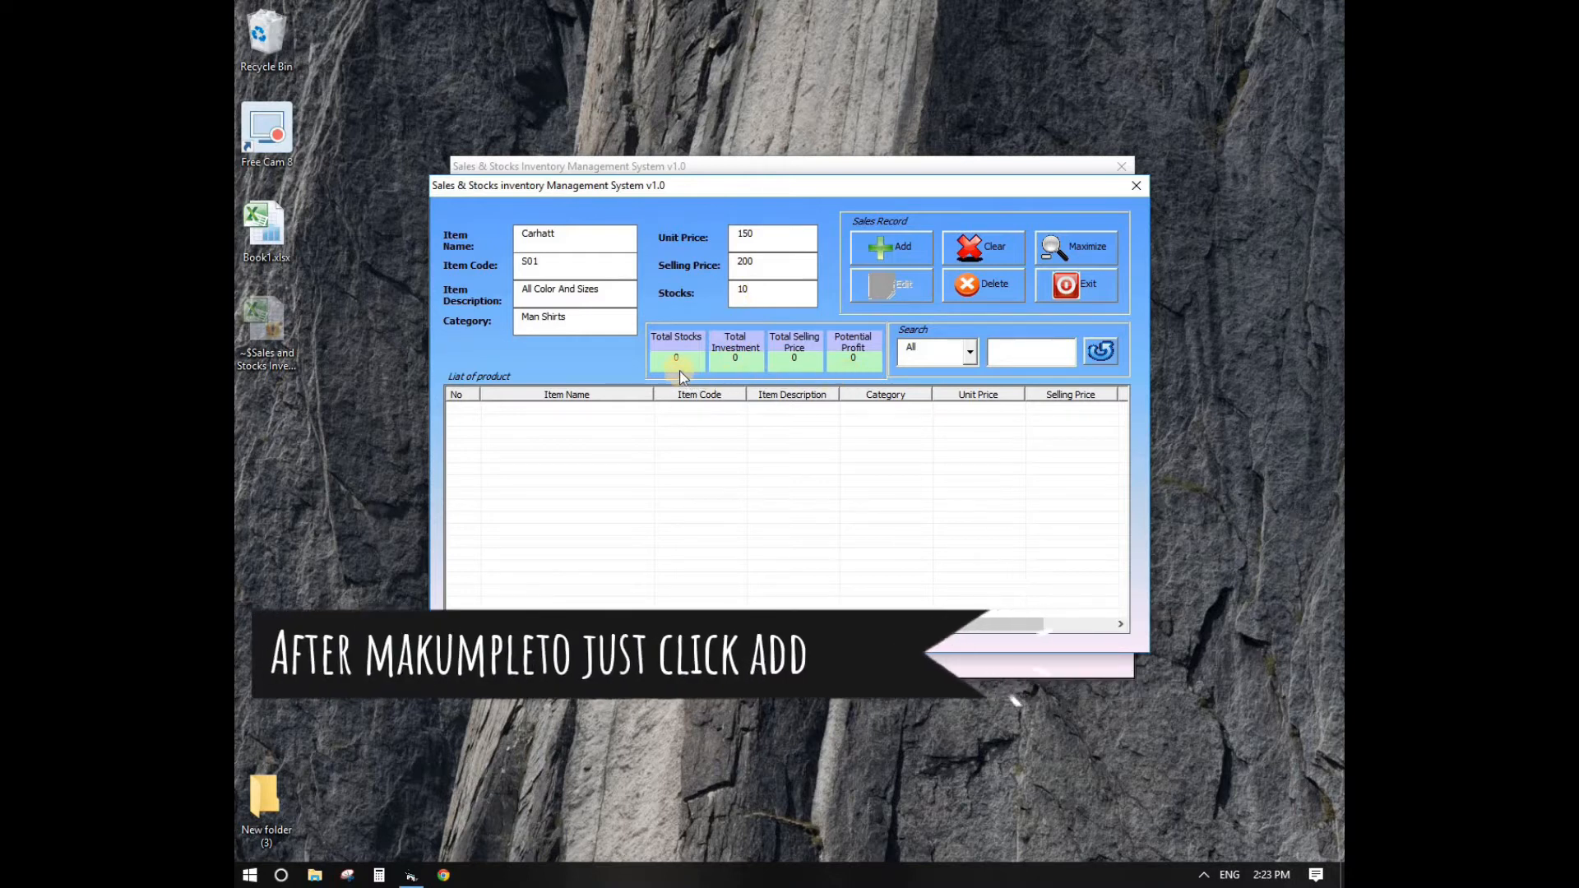
{"action": "left_click", "coordinate": [880, 257]}
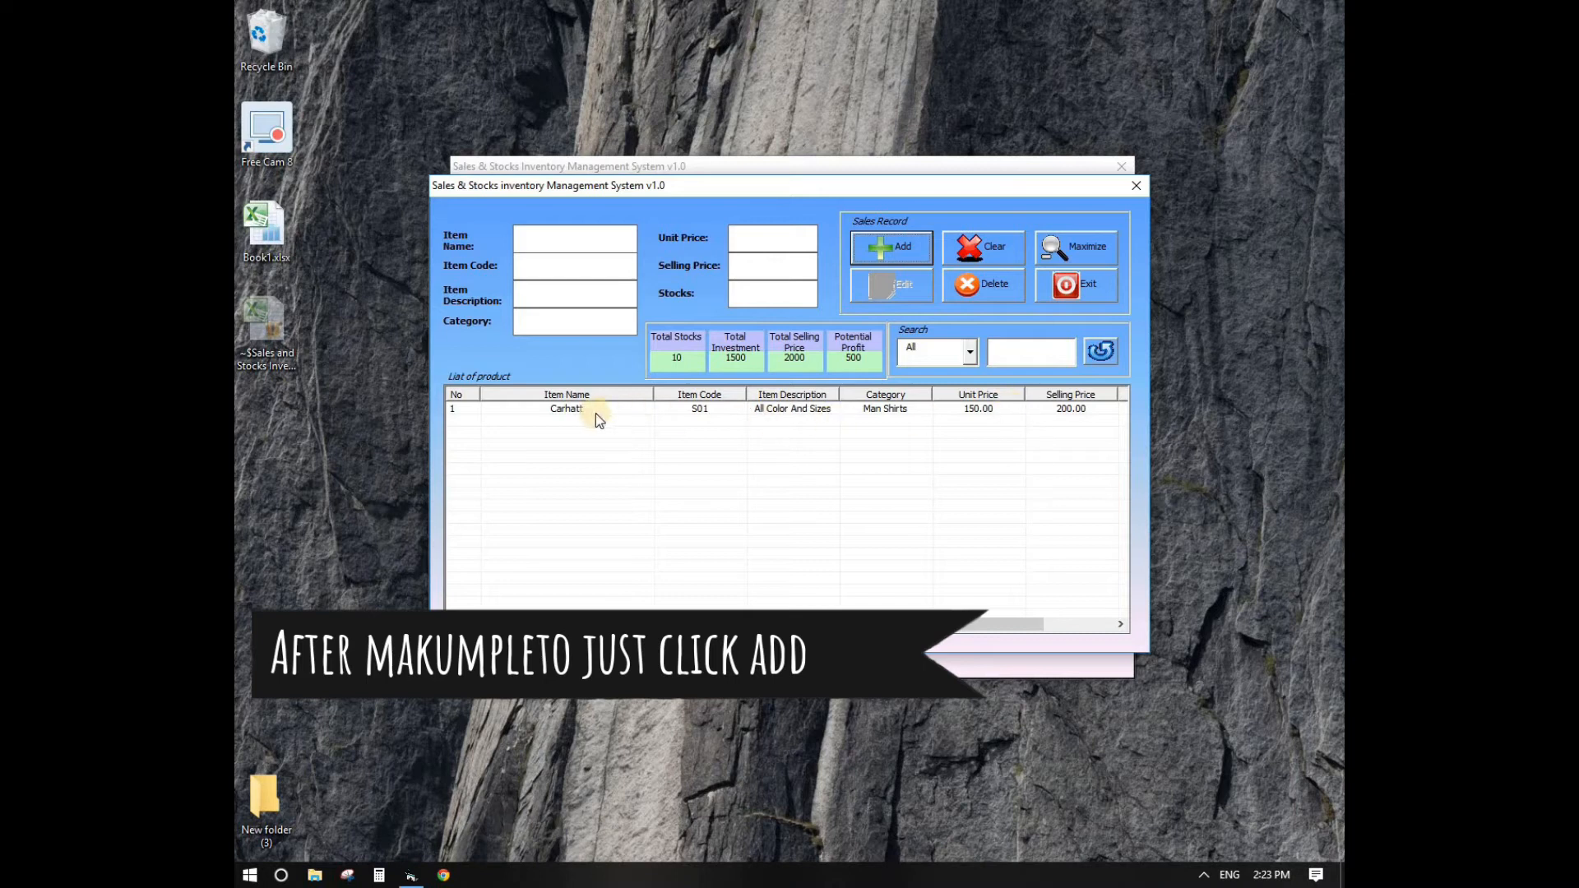
Fill in a product named Nike with item code S02, description "All Color and Sizes" and category "Man Shirts".
{"action": "type", "text": "Nike"}
{"action": "left_click", "coordinate": [537, 261]}
{"action": "type", "text": "S02"}
{"action": "left_click", "coordinate": [529, 292]}
{"action": "type", "text": "All Color and Sizes"}
{"action": "left_click", "coordinate": [526, 316]}
{"action": "type", "text": "Man Shirts"}
Set Nike's unit price to 250, selling price to 350 and stocks to 16, and add the product to the list.
{"action": "left_click", "coordinate": [760, 238]}
{"action": "type", "text": "250"}
{"action": "left_click", "coordinate": [766, 263]}
{"action": "type", "text": "350"}
{"action": "left_click", "coordinate": [767, 291]}
{"action": "type", "text": "16"}
{"action": "left_click", "coordinate": [891, 248]}
Fill in a product named Hanes with item code S03, description "All Color and Sizes" and category "Man Shirts".
{"action": "left_click", "coordinate": [532, 234]}
{"action": "type", "text": "l Color and Sizes"}
{"action": "left_click", "coordinate": [535, 316]}
{"action": "type", "text": "Man Shirts"}
Set Hanes's unit price to 230, selling price to 350 and stocks to 5, and add the product to the list.
{"action": "left_click", "coordinate": [766, 240]}
{"action": "type", "text": "230"}
{"action": "left_click", "coordinate": [770, 263]}
{"action": "type", "text": "350"}
{"action": "left_click", "coordinate": [768, 292]}
Fill in a product named Everline with item code S04, description "All Color and Sizes" and category "Man Shirts".
{"action": "type", "text": "line"}
{"action": "left_click", "coordinate": [609, 264]}
{"action": "type", "text": "S04"}
{"action": "left_click", "coordinate": [604, 294]}
{"action": "type", "text": "All Color and Sizes"}
{"action": "left_click", "coordinate": [601, 321]}
{"action": "type", "text": "Man Shirts"}
Set Everline's unit price to 230, selling price to 350 and stocks to 16, and add the product to the list.
{"action": "left_click", "coordinate": [760, 238]}
{"action": "left_click", "coordinate": [760, 287]}
{"action": "type", "text": "16"}
{"action": "left_click", "coordinate": [898, 249]}
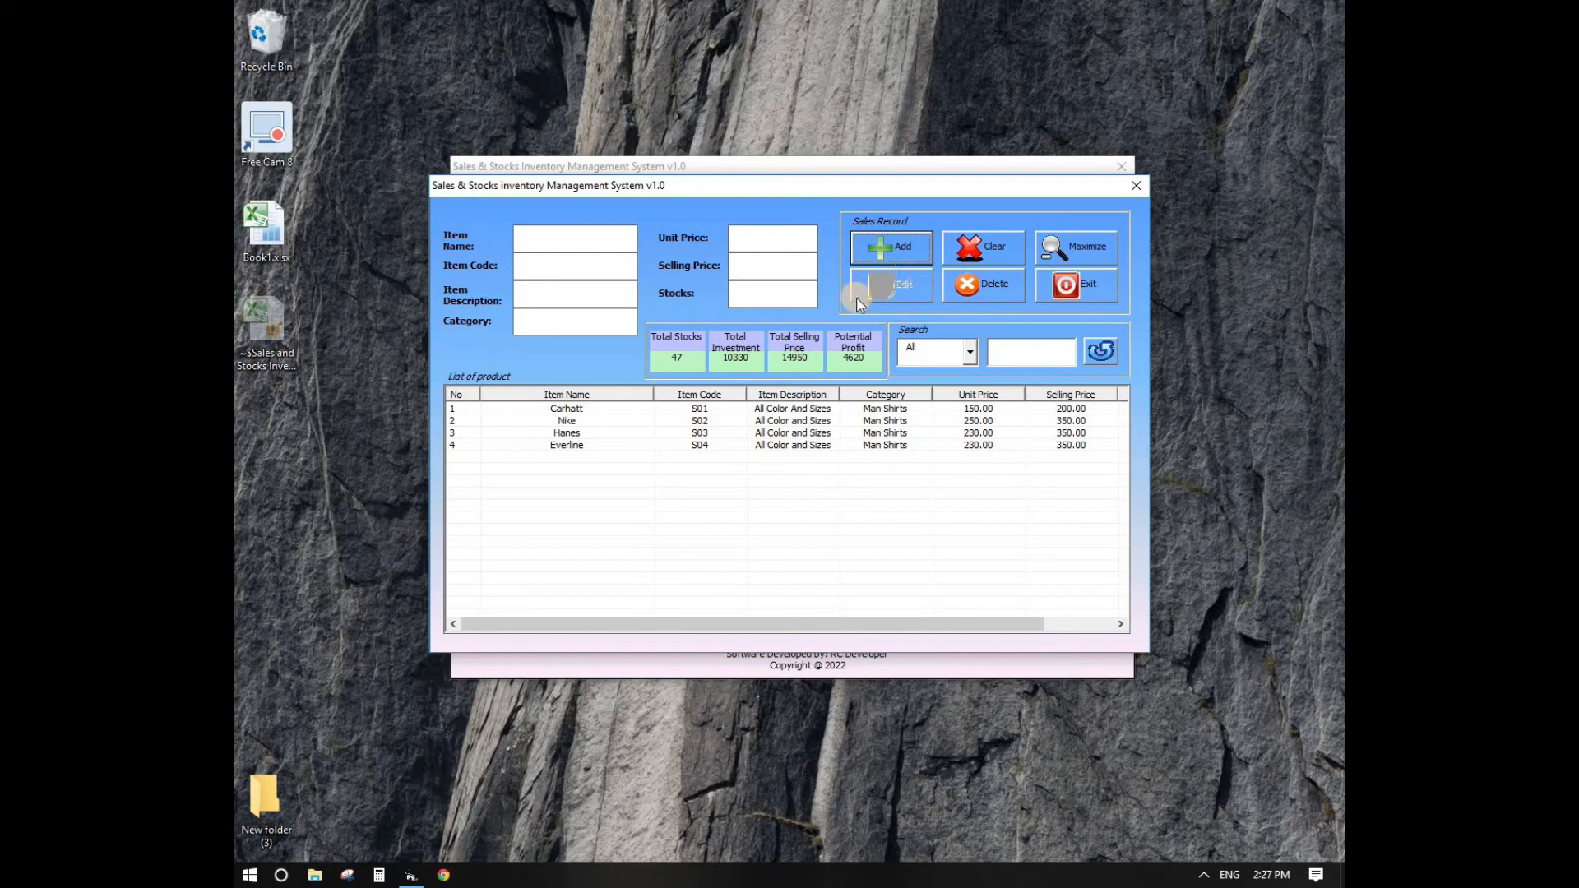
Change the Hanes product's stocks to 0, save the edit and check the stocks column in the product list.
{"action": "left_click", "coordinate": [804, 433]}
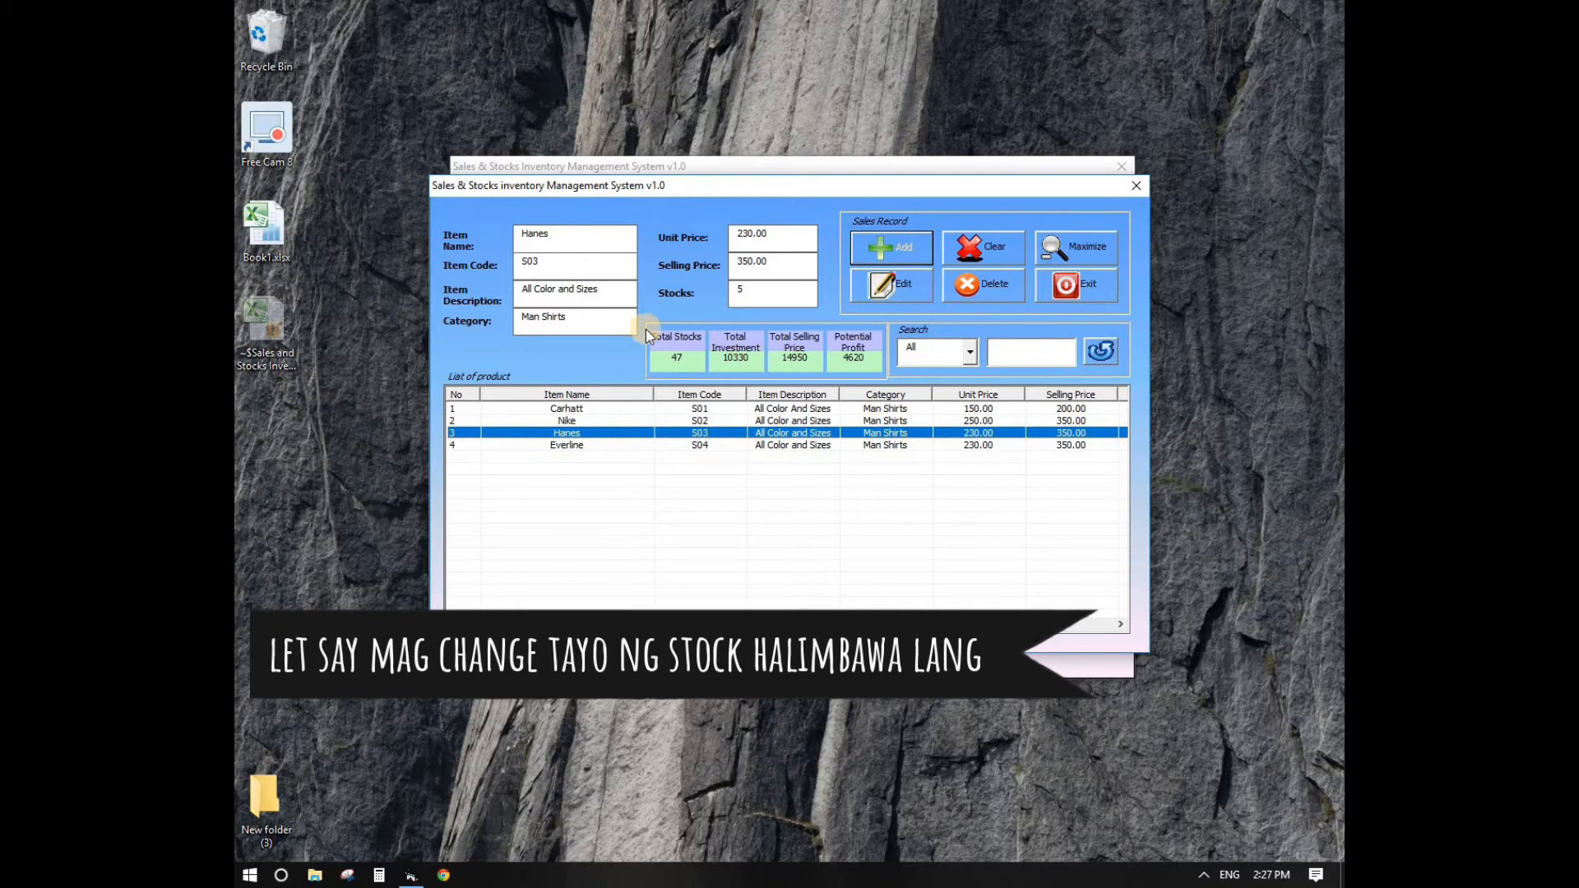
{"action": "left_click", "coordinate": [748, 291]}
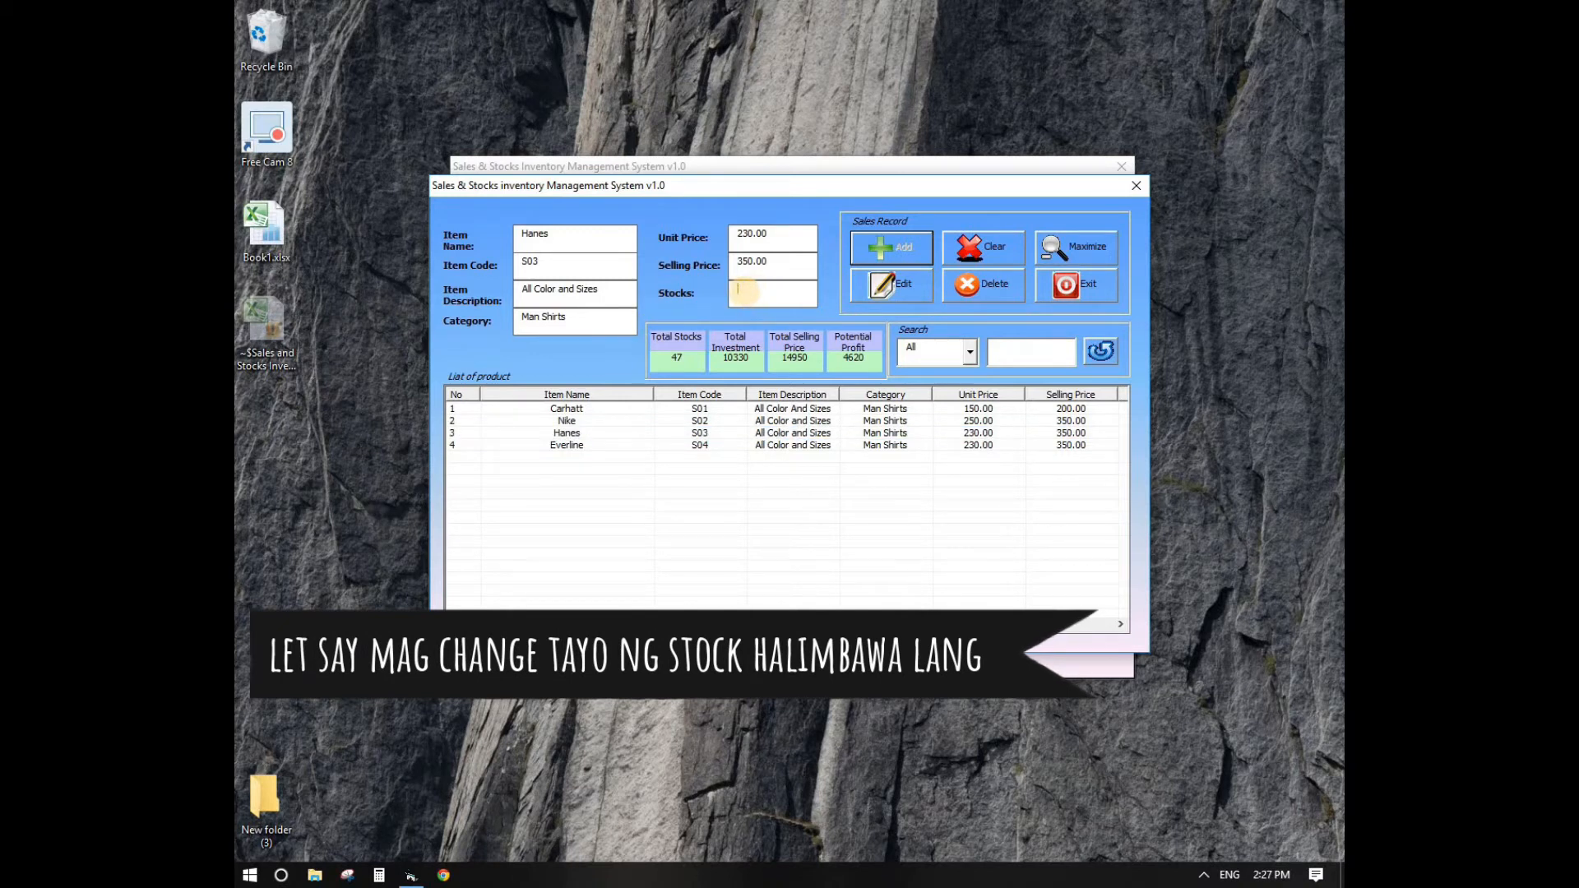
{"action": "type", "text": "0"}
{"action": "left_click", "coordinate": [891, 289]}
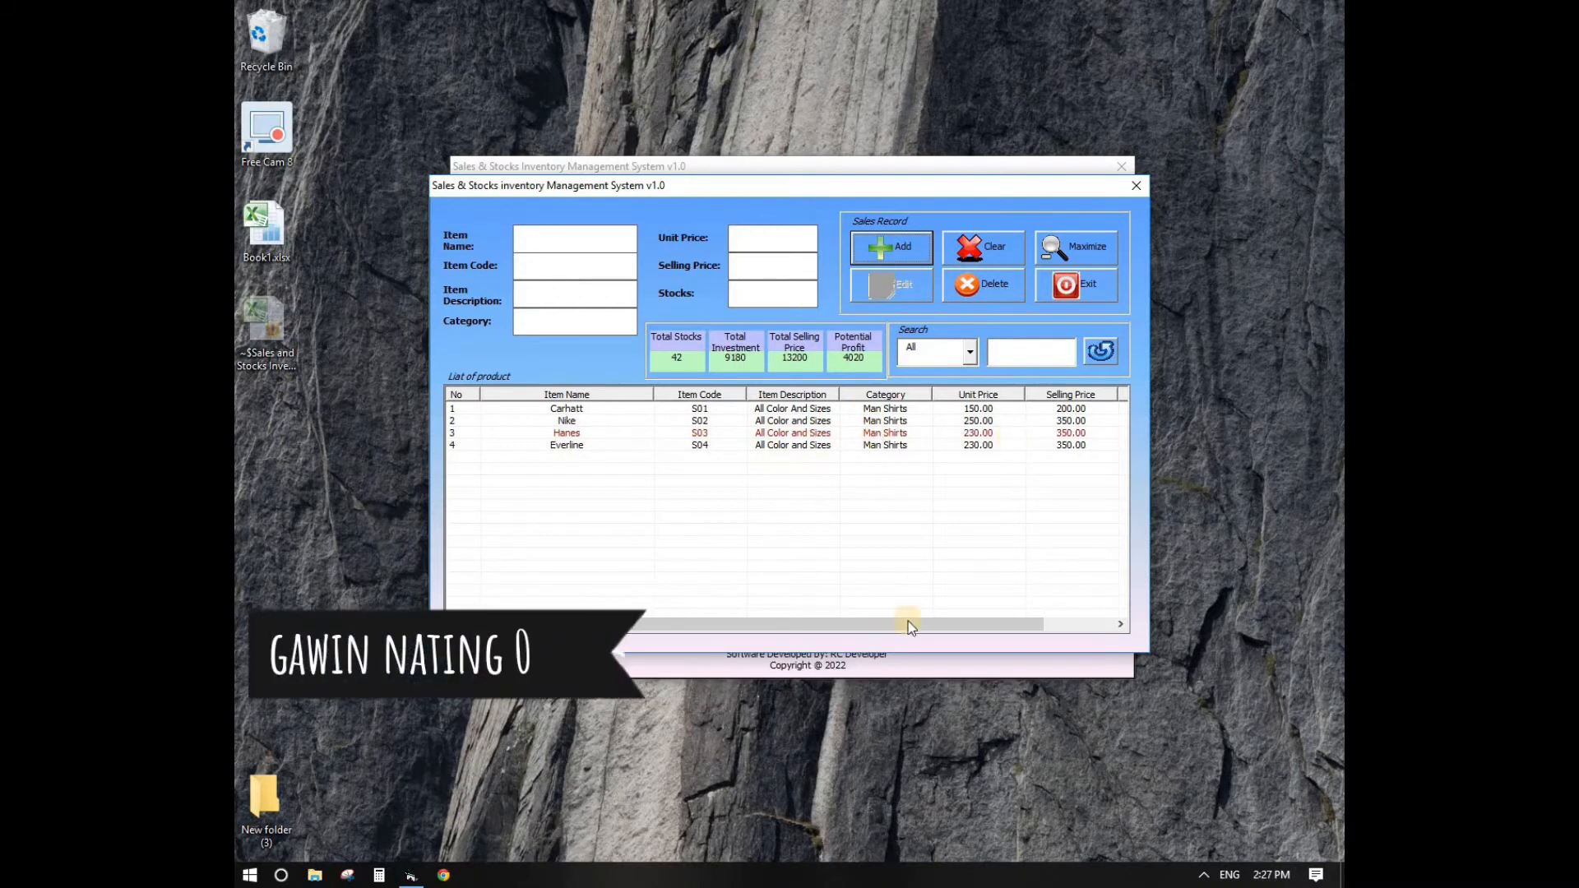
{"action": "left_click_drag", "start_coordinate": [895, 625], "coordinate": [975, 624]}
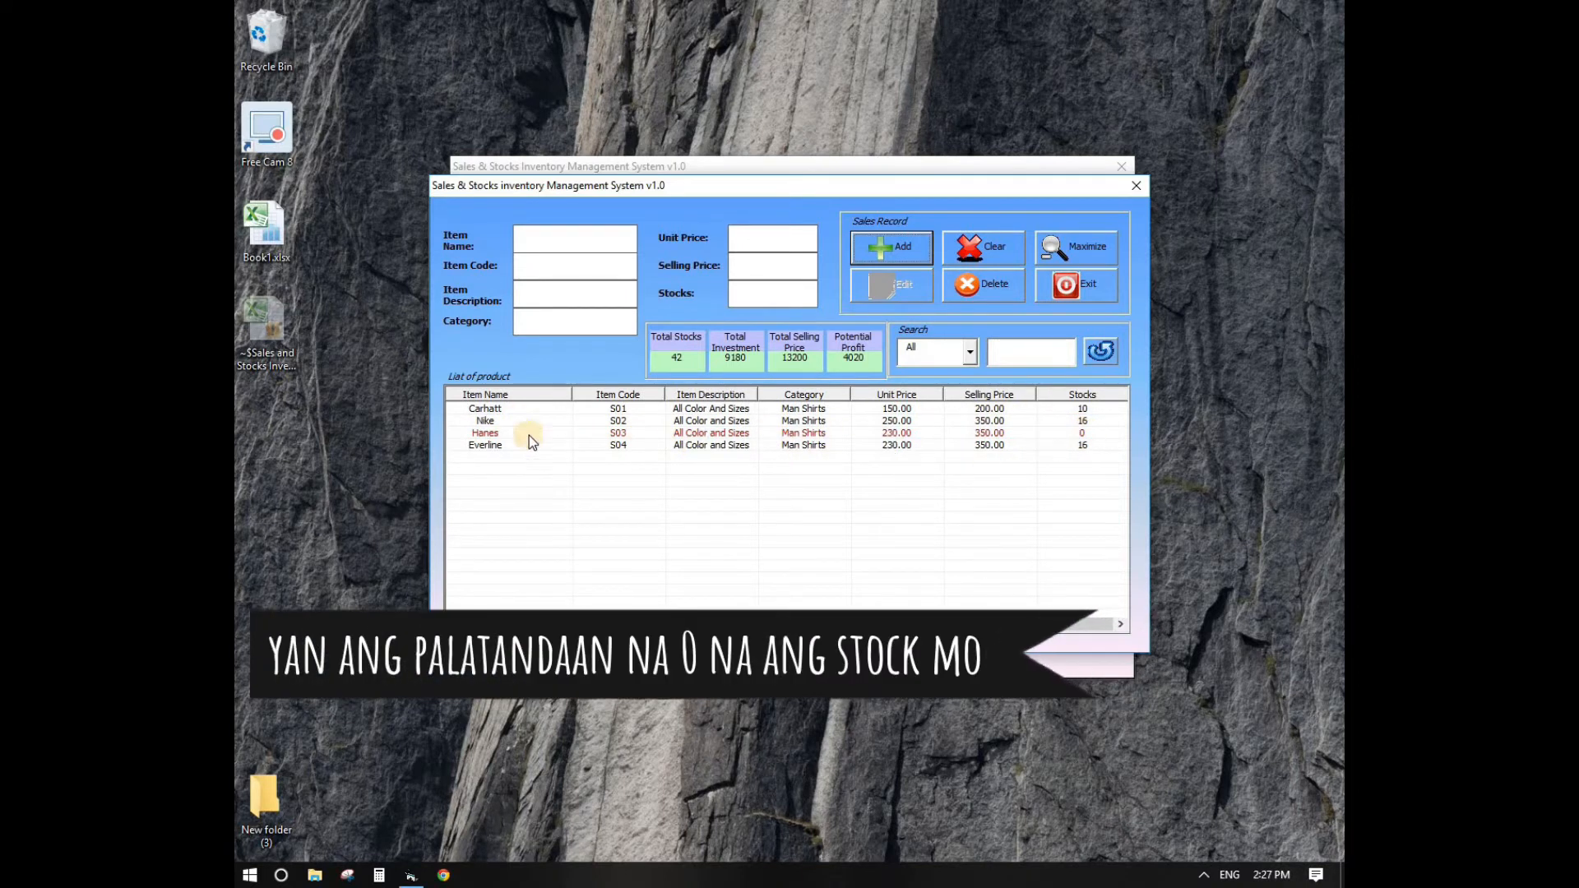
Set the Hanes product's stocks to 5, save the edit and close the stocks form.
{"action": "left_click", "coordinate": [699, 433]}
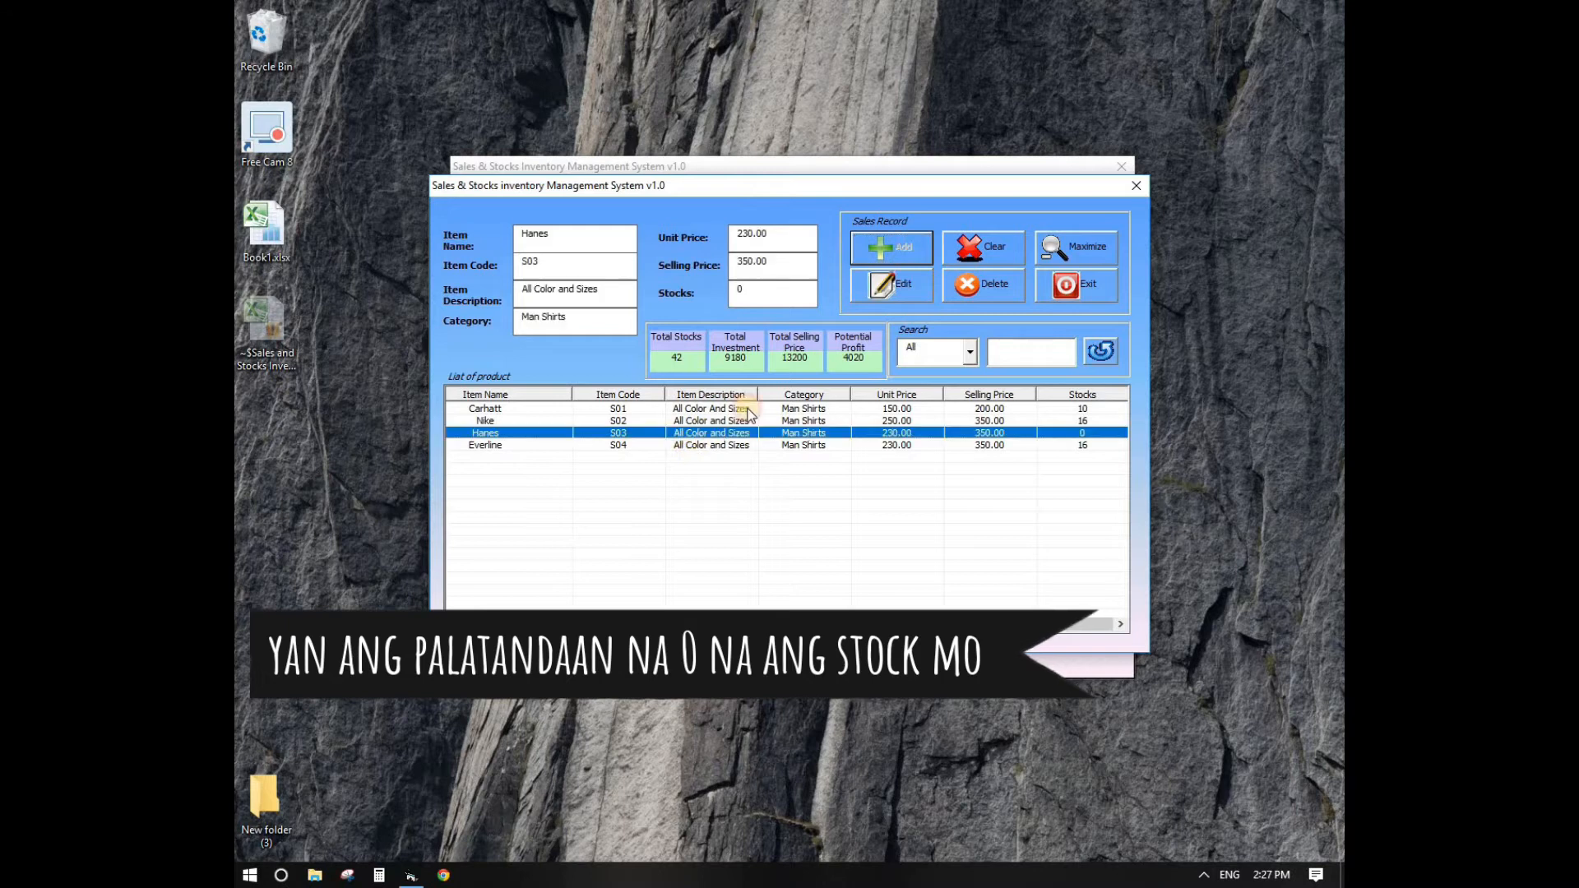
{"action": "left_click", "coordinate": [755, 295]}
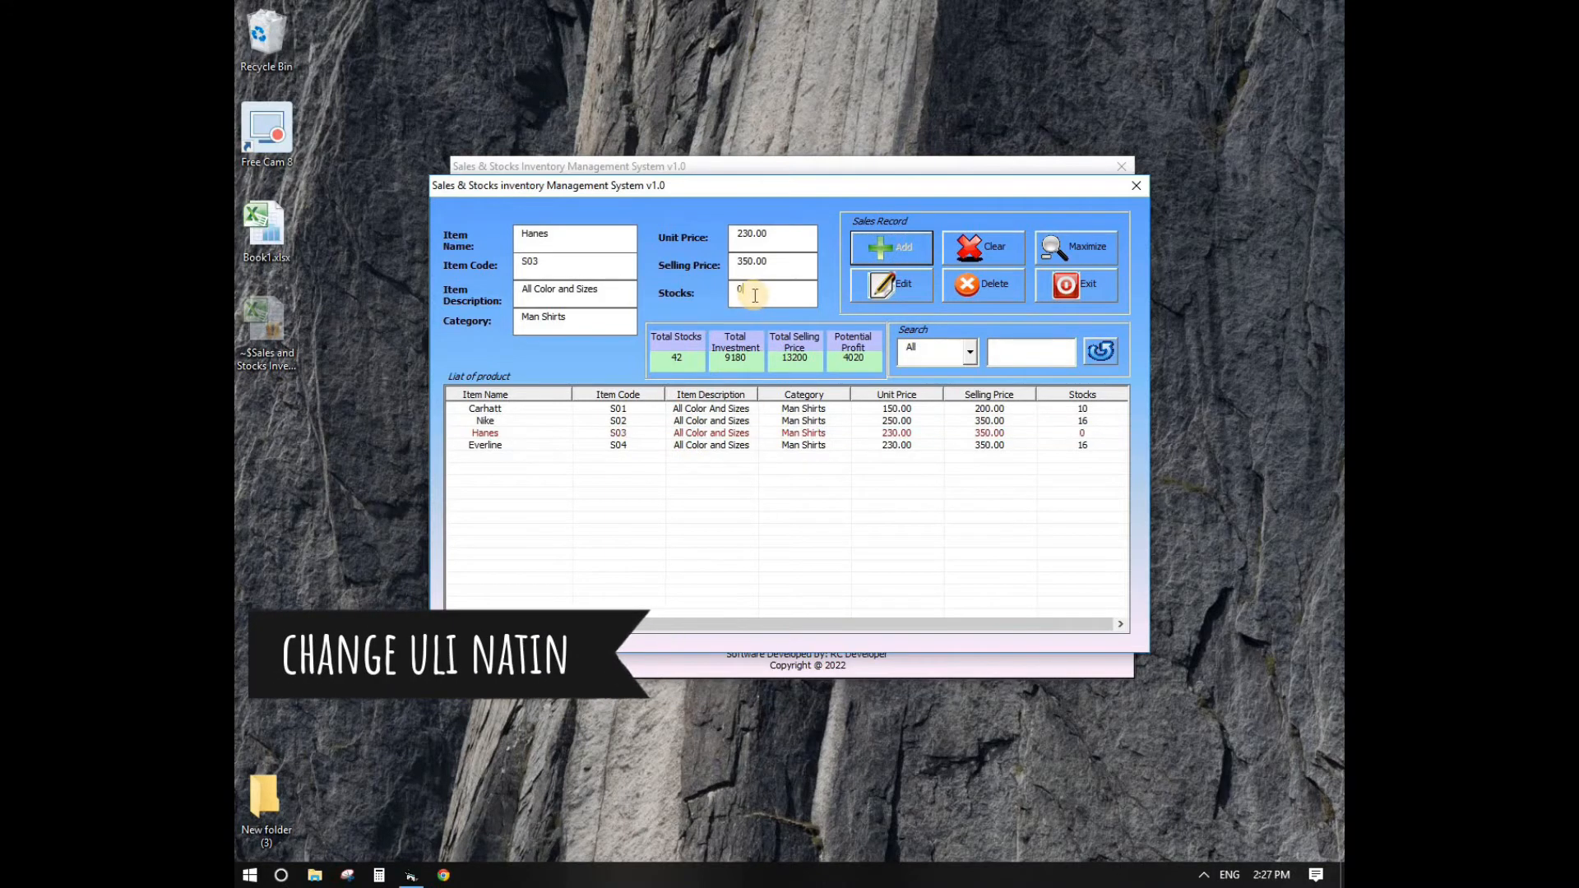
{"action": "type", "text": "5"}
{"action": "left_click", "coordinate": [896, 287]}
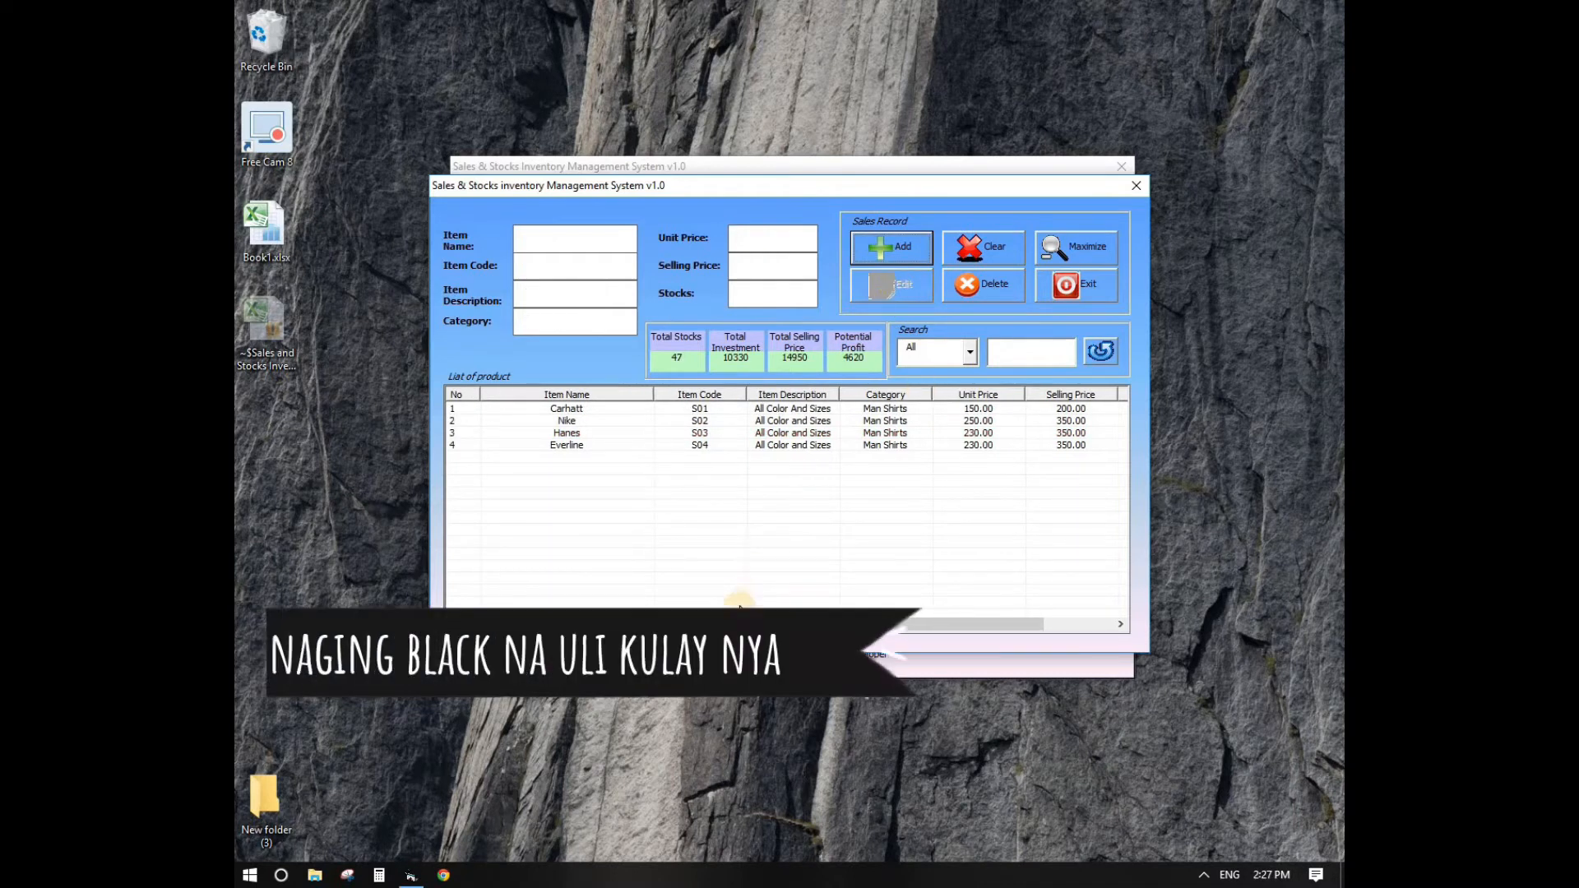
{"action": "mouse_move", "coordinate": [810, 623]}
{"action": "left_mouse_down"}
{"action": "mouse_move", "coordinate": [874, 623]}
{"action": "mouse_move", "coordinate": [804, 623]}
{"action": "left_mouse_up"}
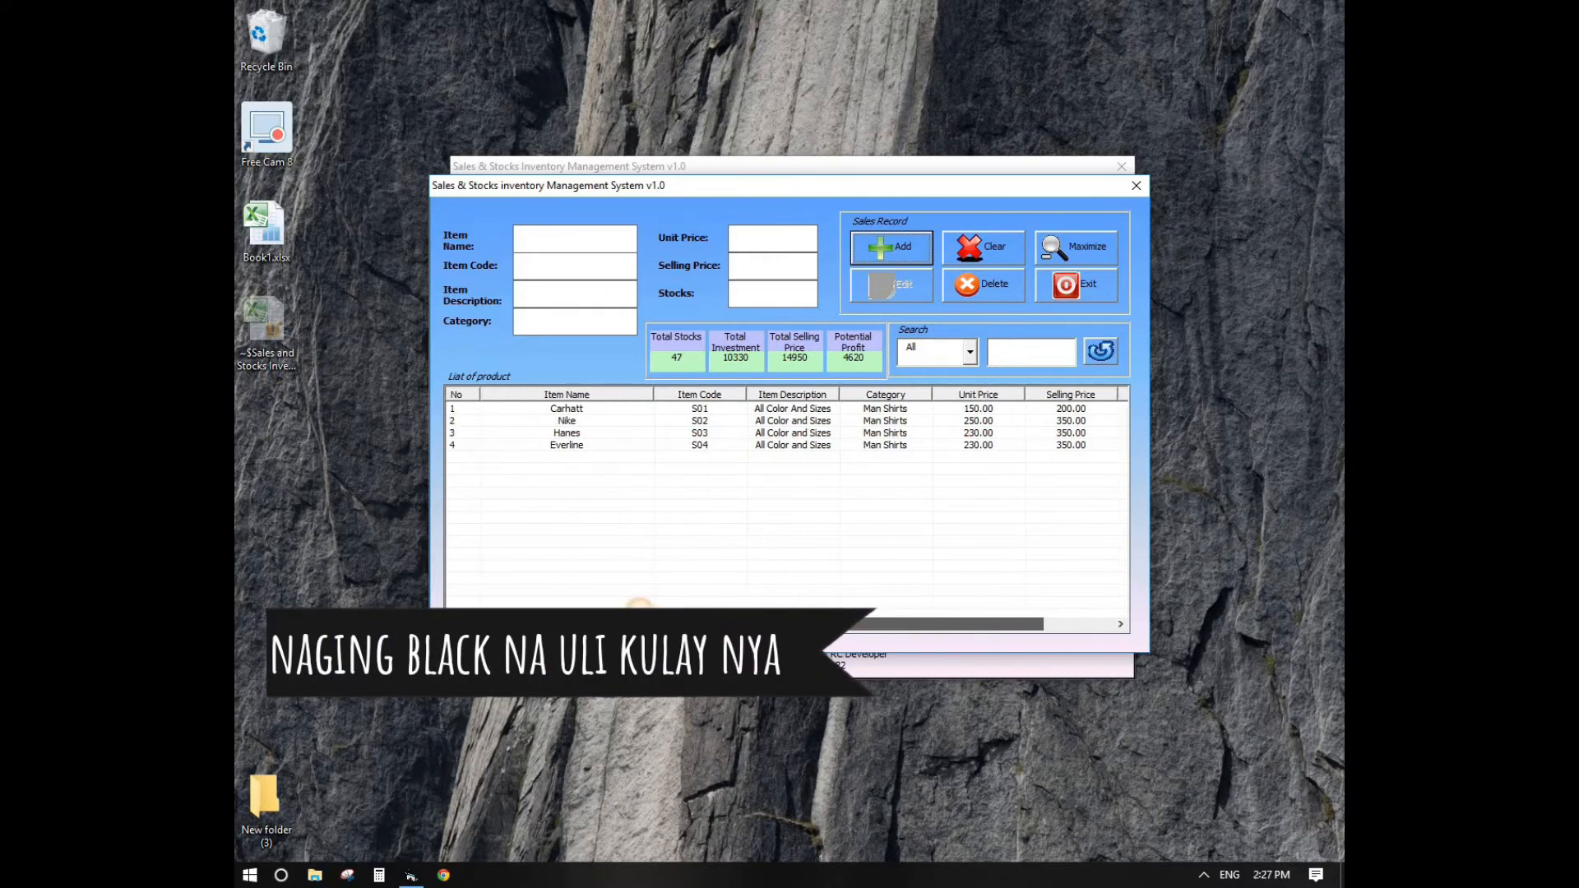
{"action": "left_click", "coordinate": [1075, 283]}
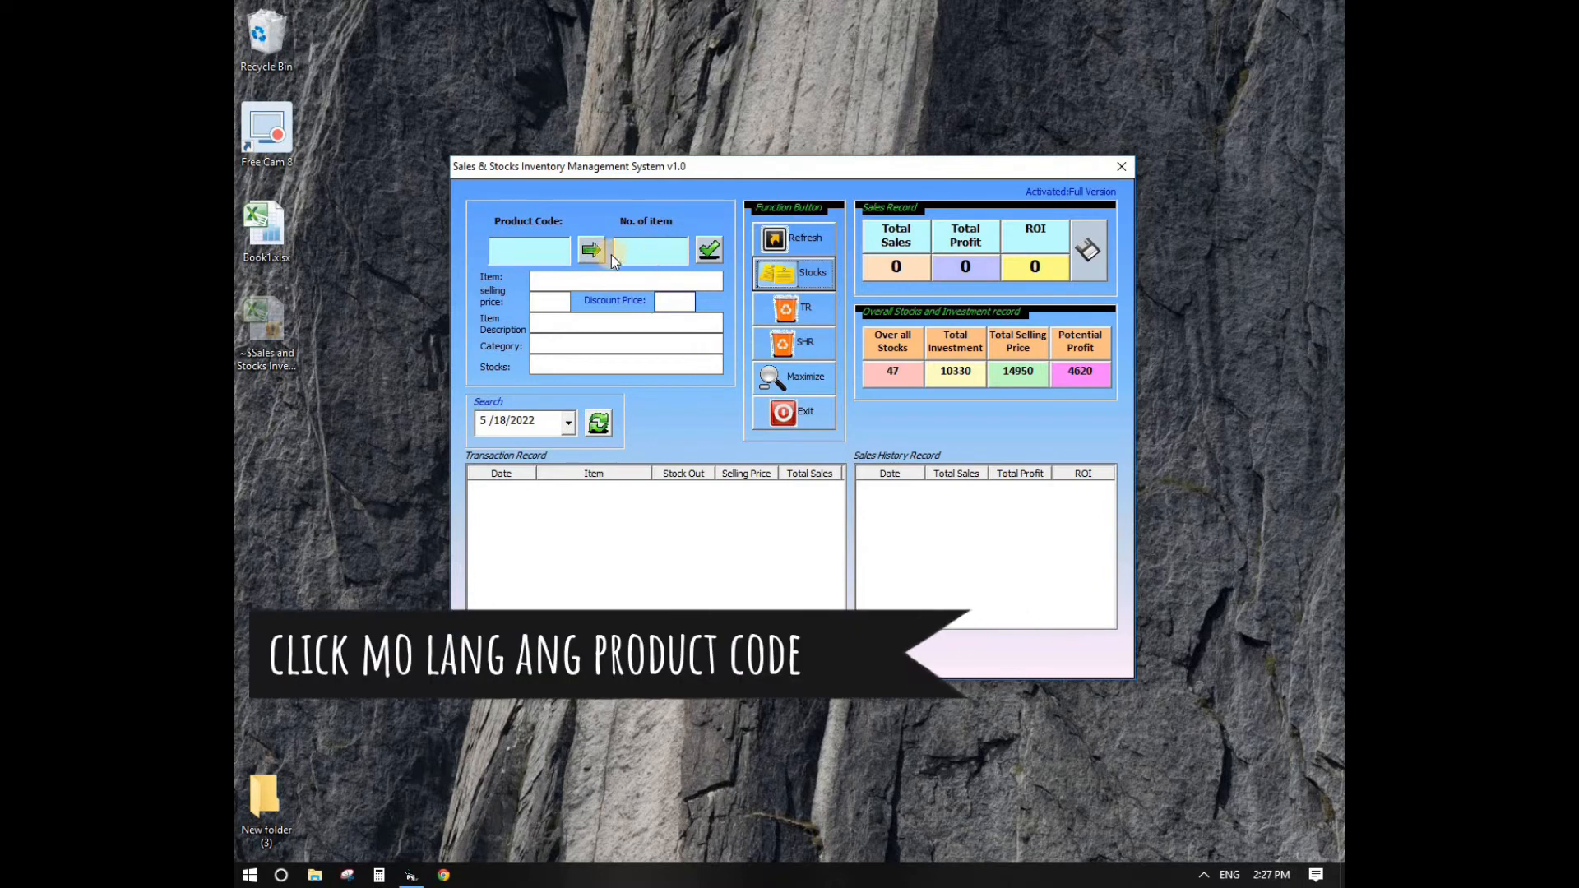
Load the product with code S01 in the main window and record a sale of 1 item.
{"action": "left_click", "coordinate": [539, 255]}
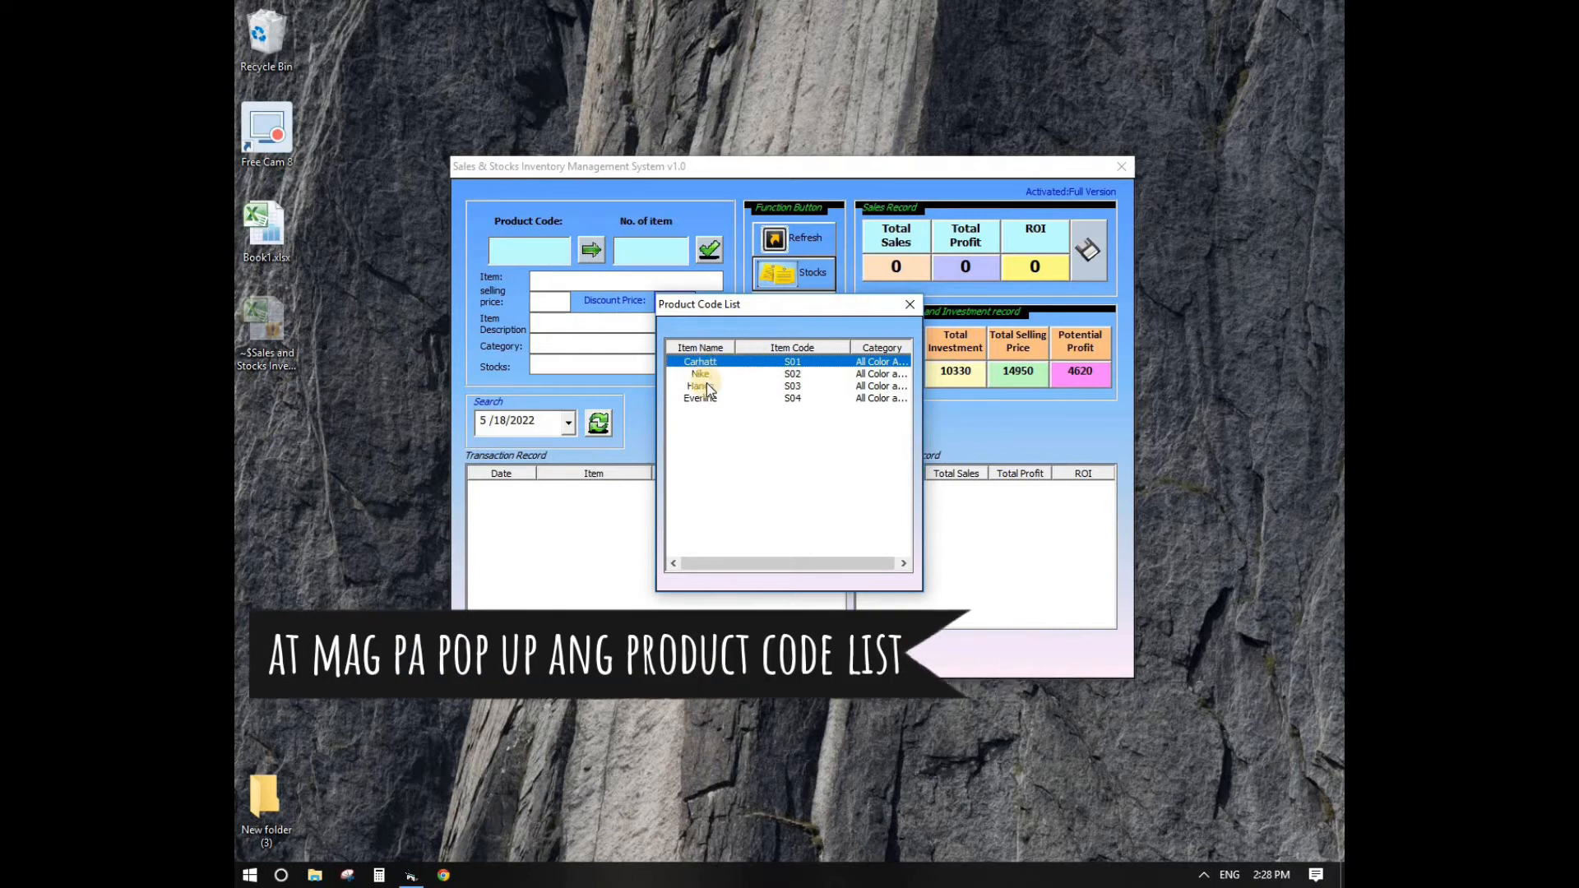
{"action": "left_click", "coordinate": [909, 305]}
{"action": "left_click", "coordinate": [523, 253]}
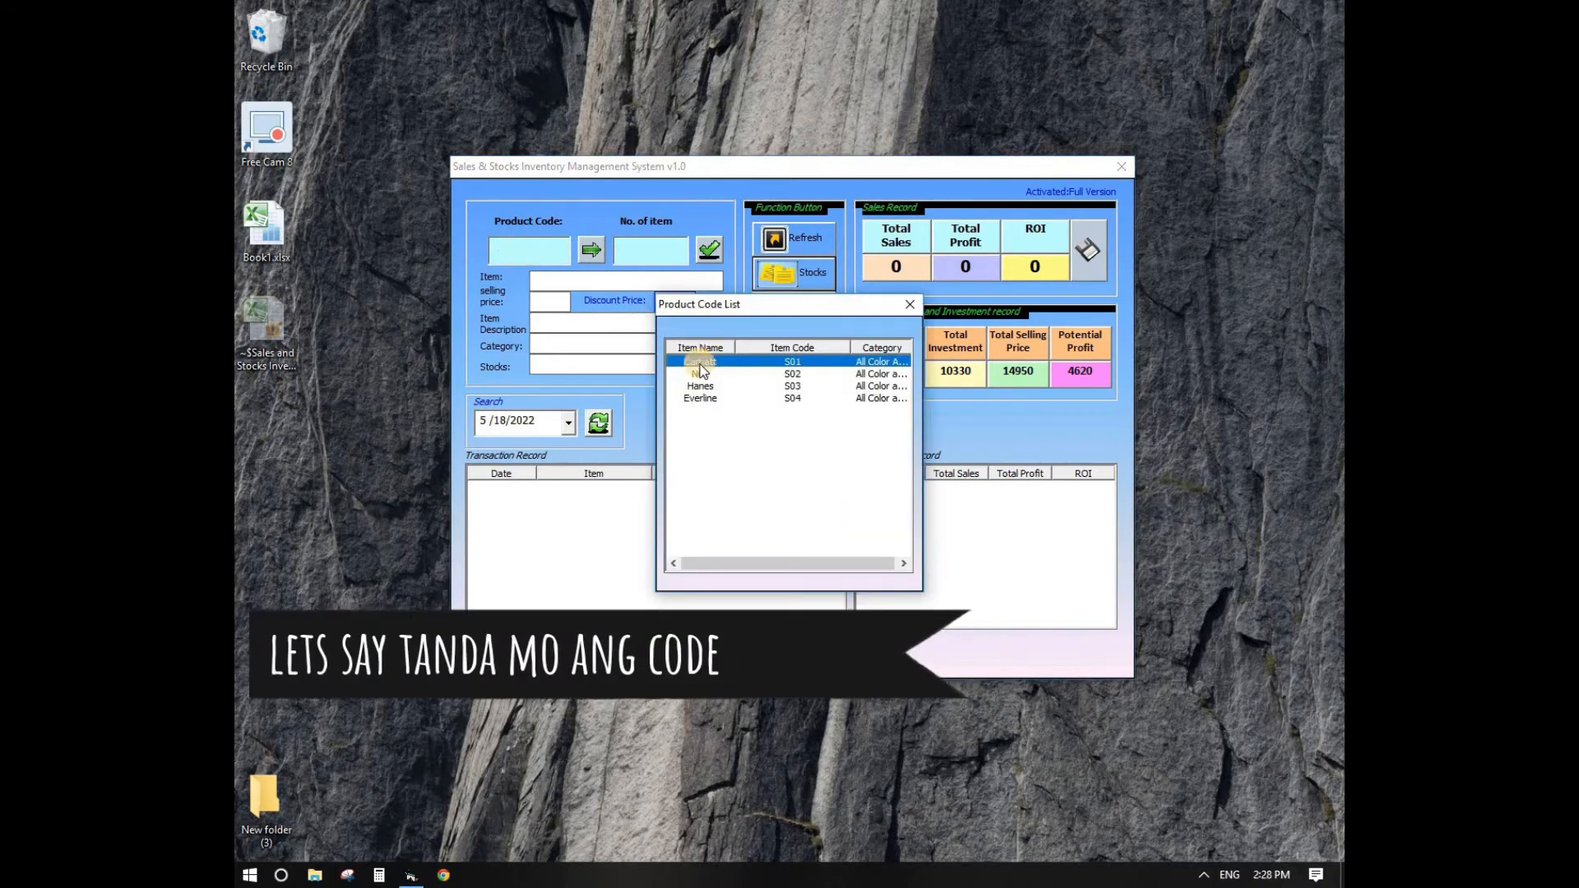
{"action": "left_click", "coordinate": [910, 305]}
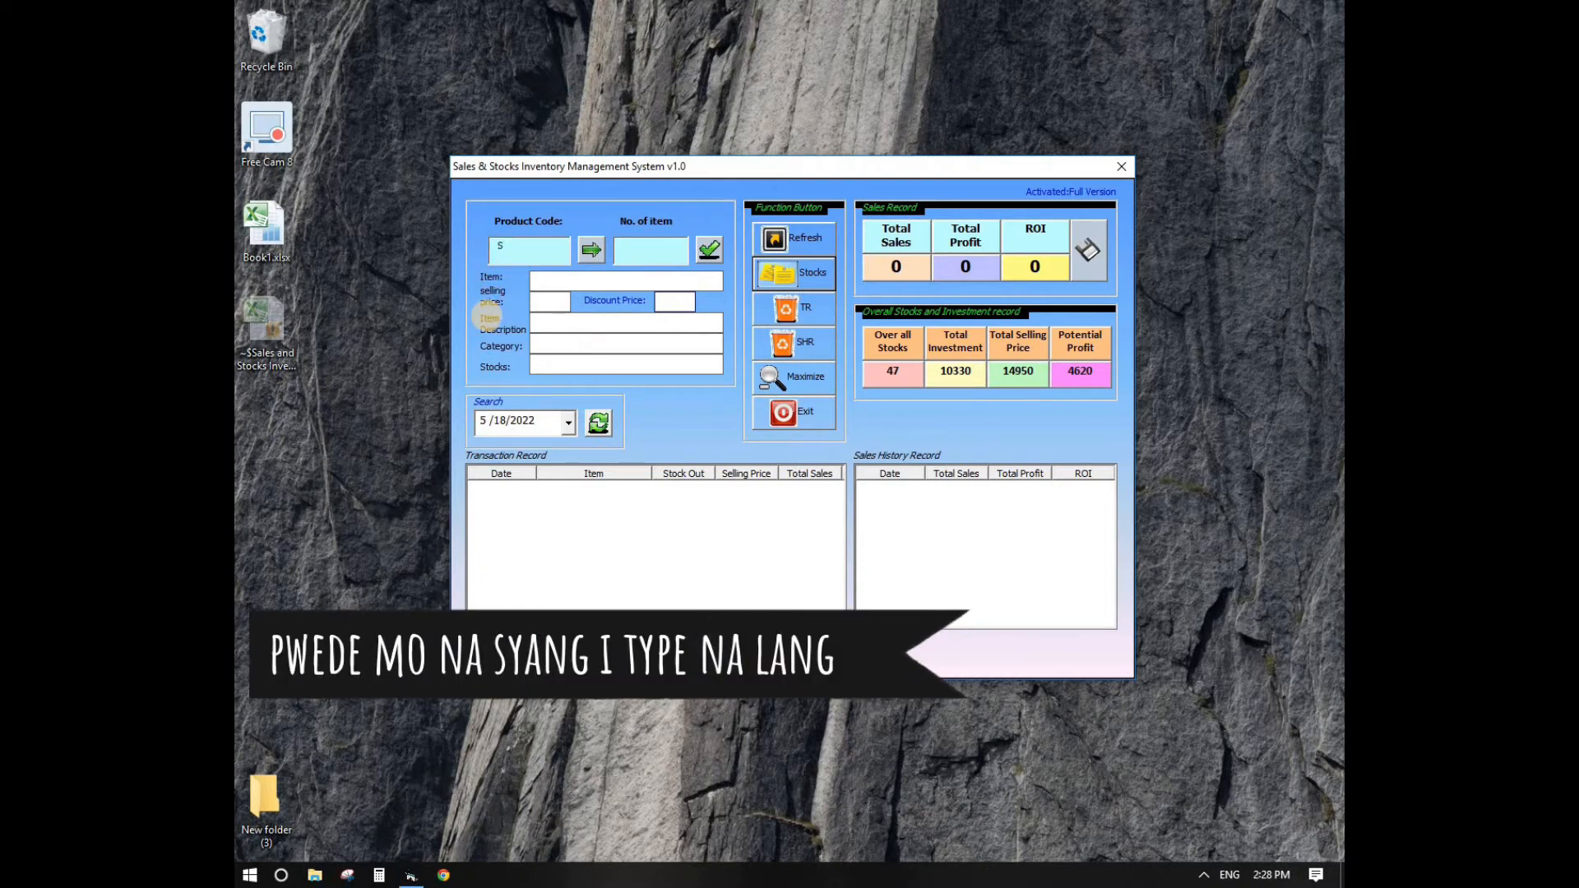
{"action": "type", "text": "1"}
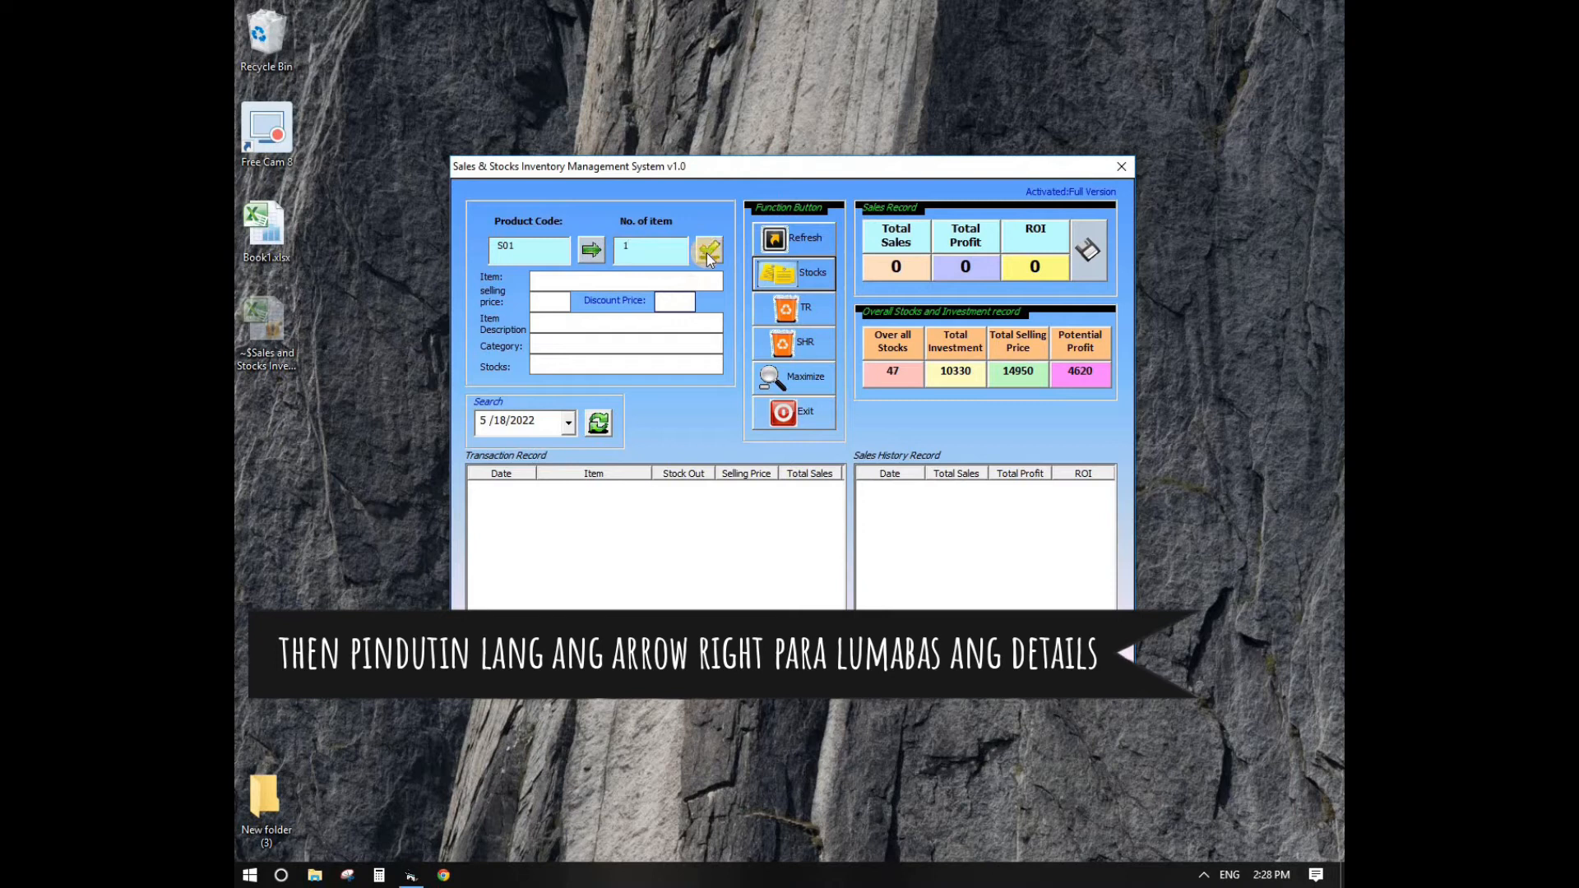
{"action": "left_click", "coordinate": [590, 252]}
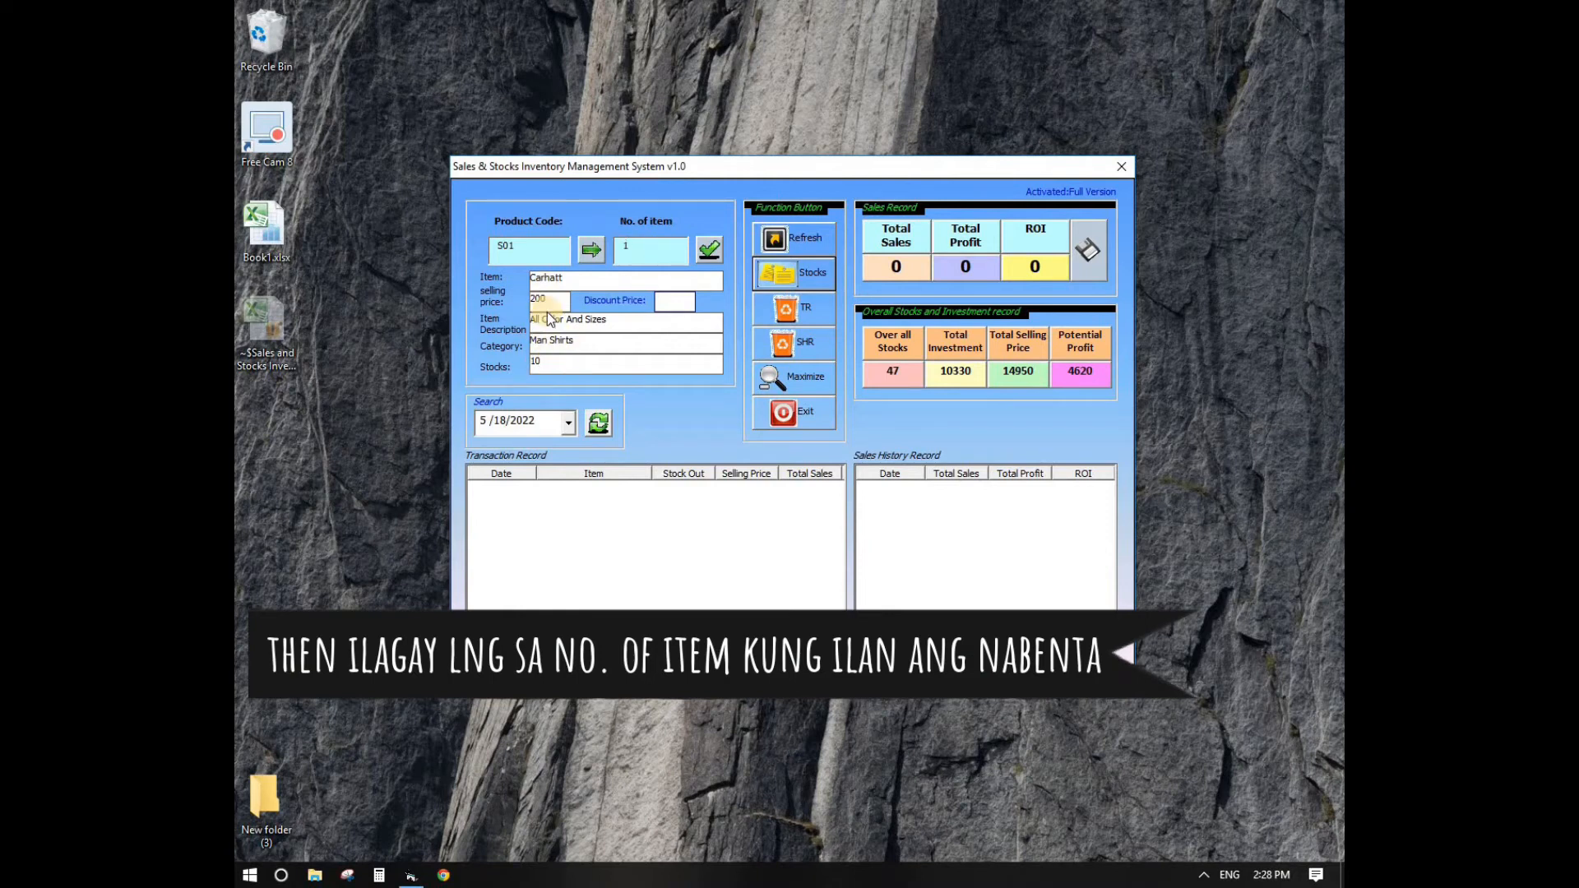
{"action": "left_click", "coordinate": [709, 249]}
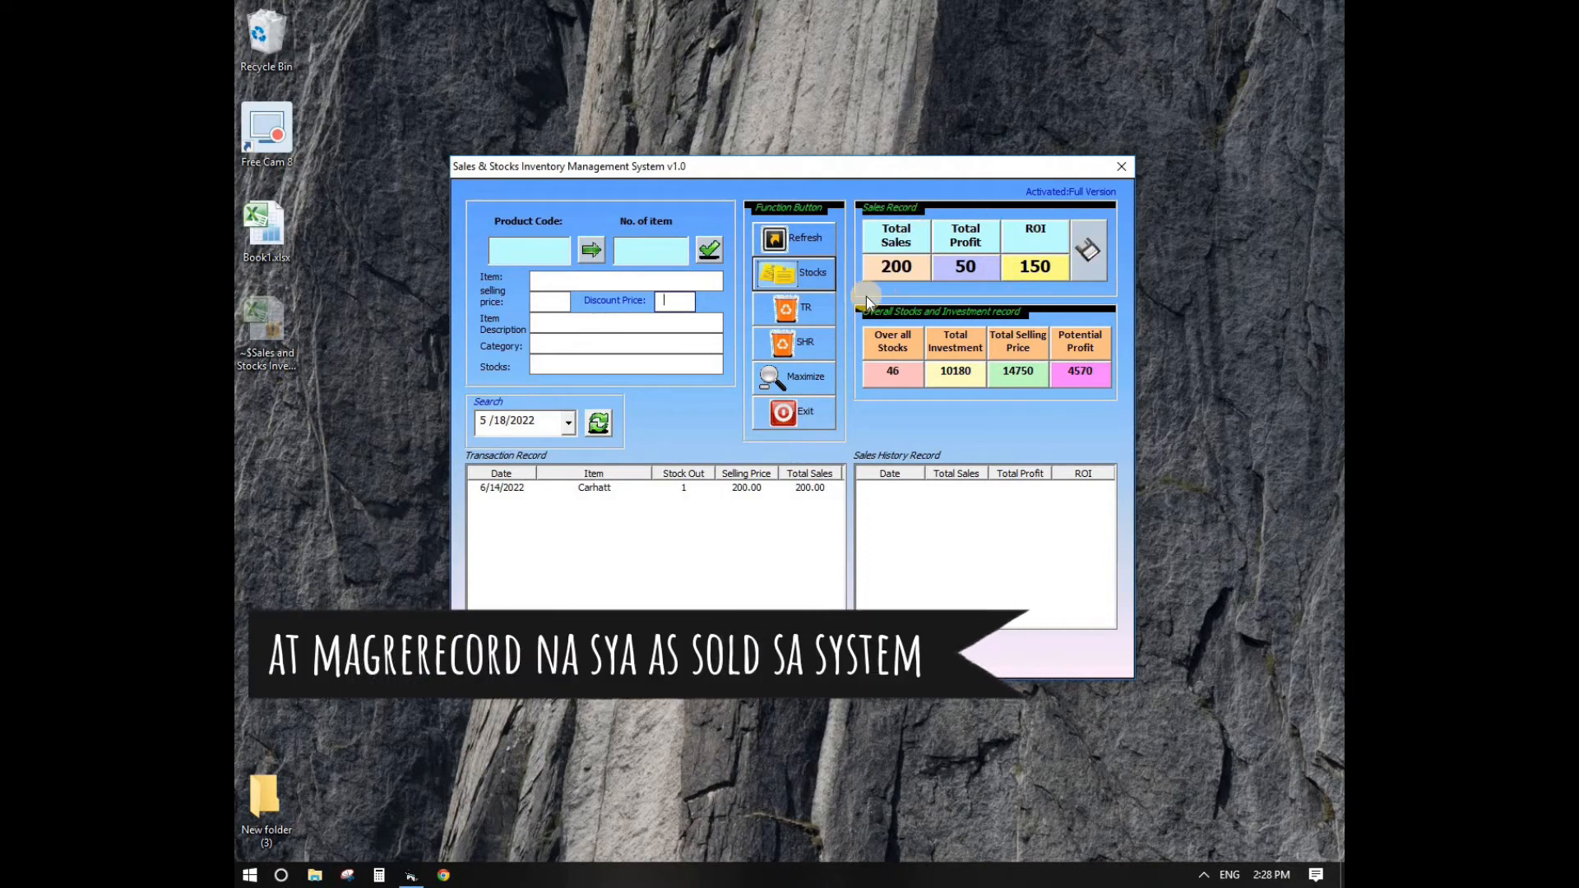
Pick Hanes (S03) from the product code list and record a sale of 2 items.
{"action": "left_click", "coordinate": [544, 249]}
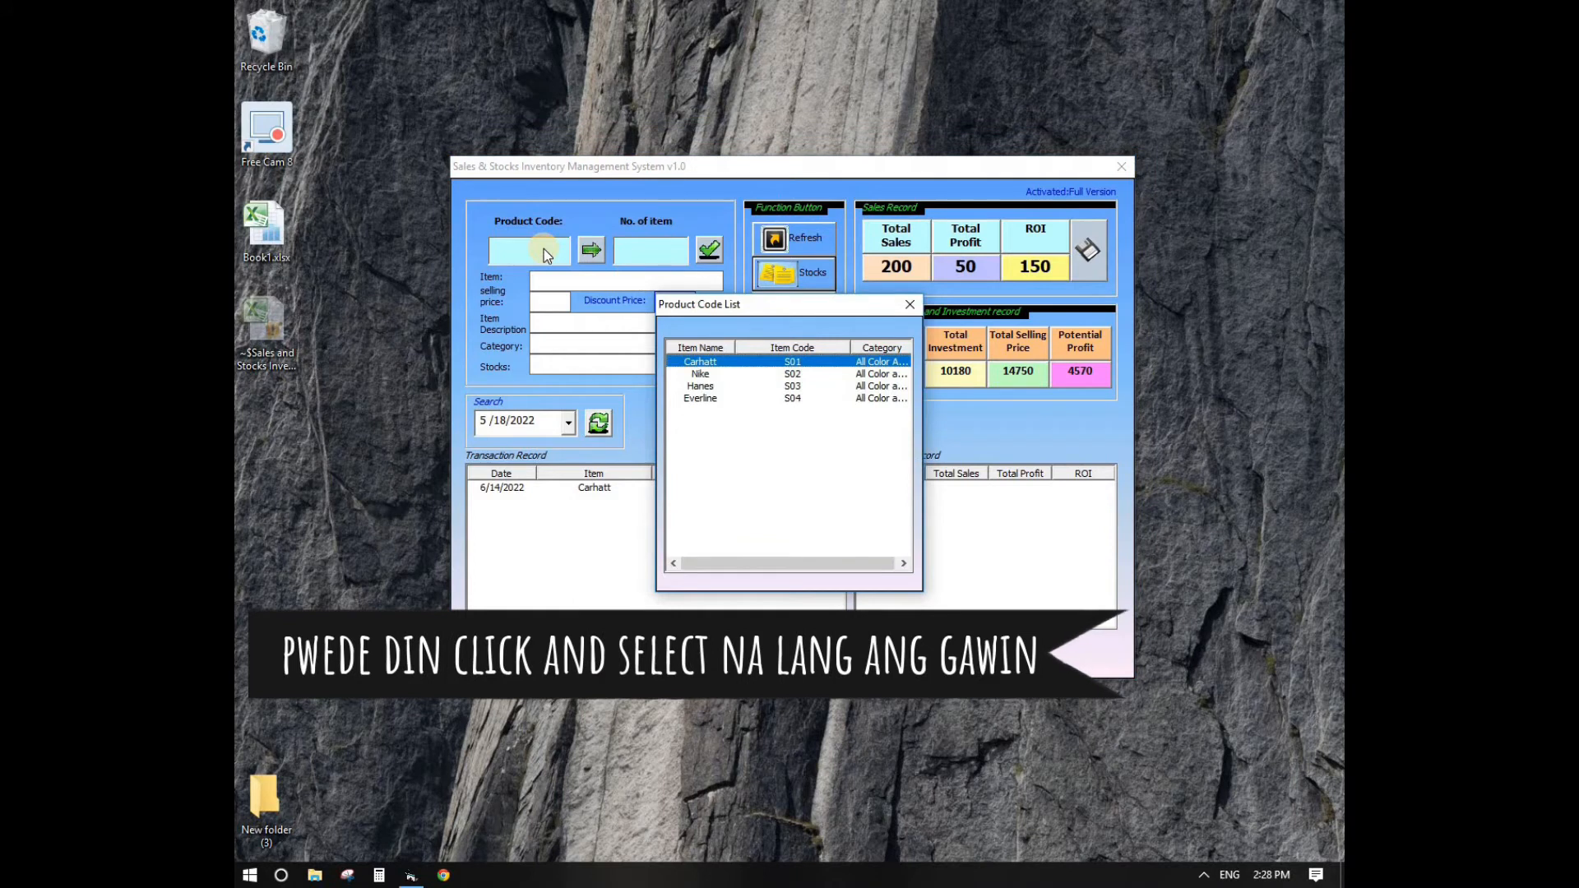
{"action": "left_click", "coordinate": [792, 386]}
{"action": "left_click", "coordinate": [910, 304]}
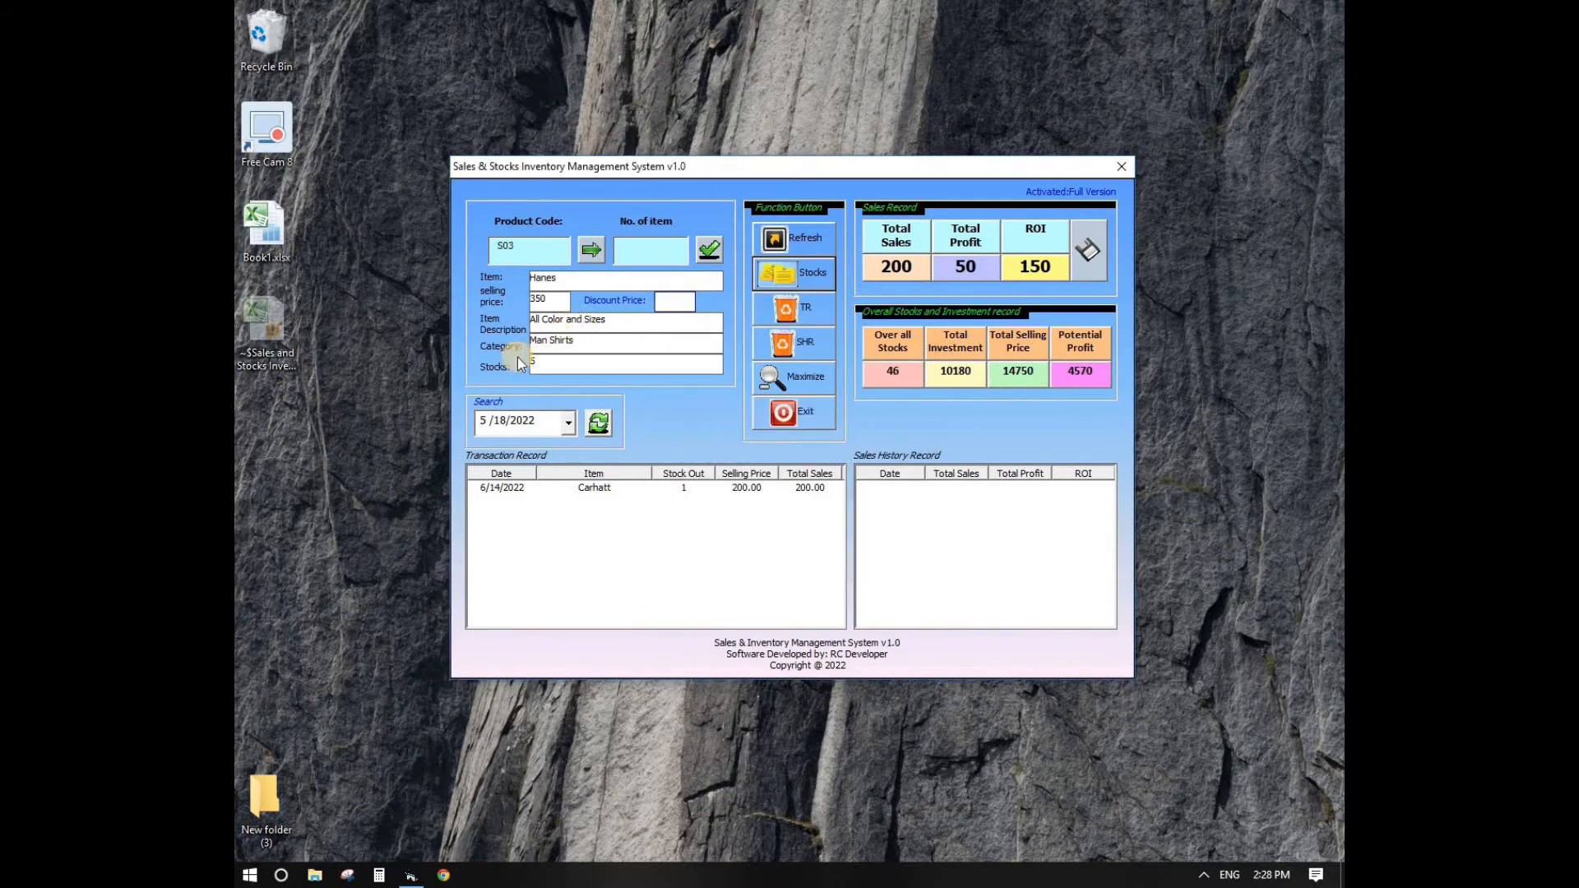
{"action": "left_click", "coordinate": [638, 241]}
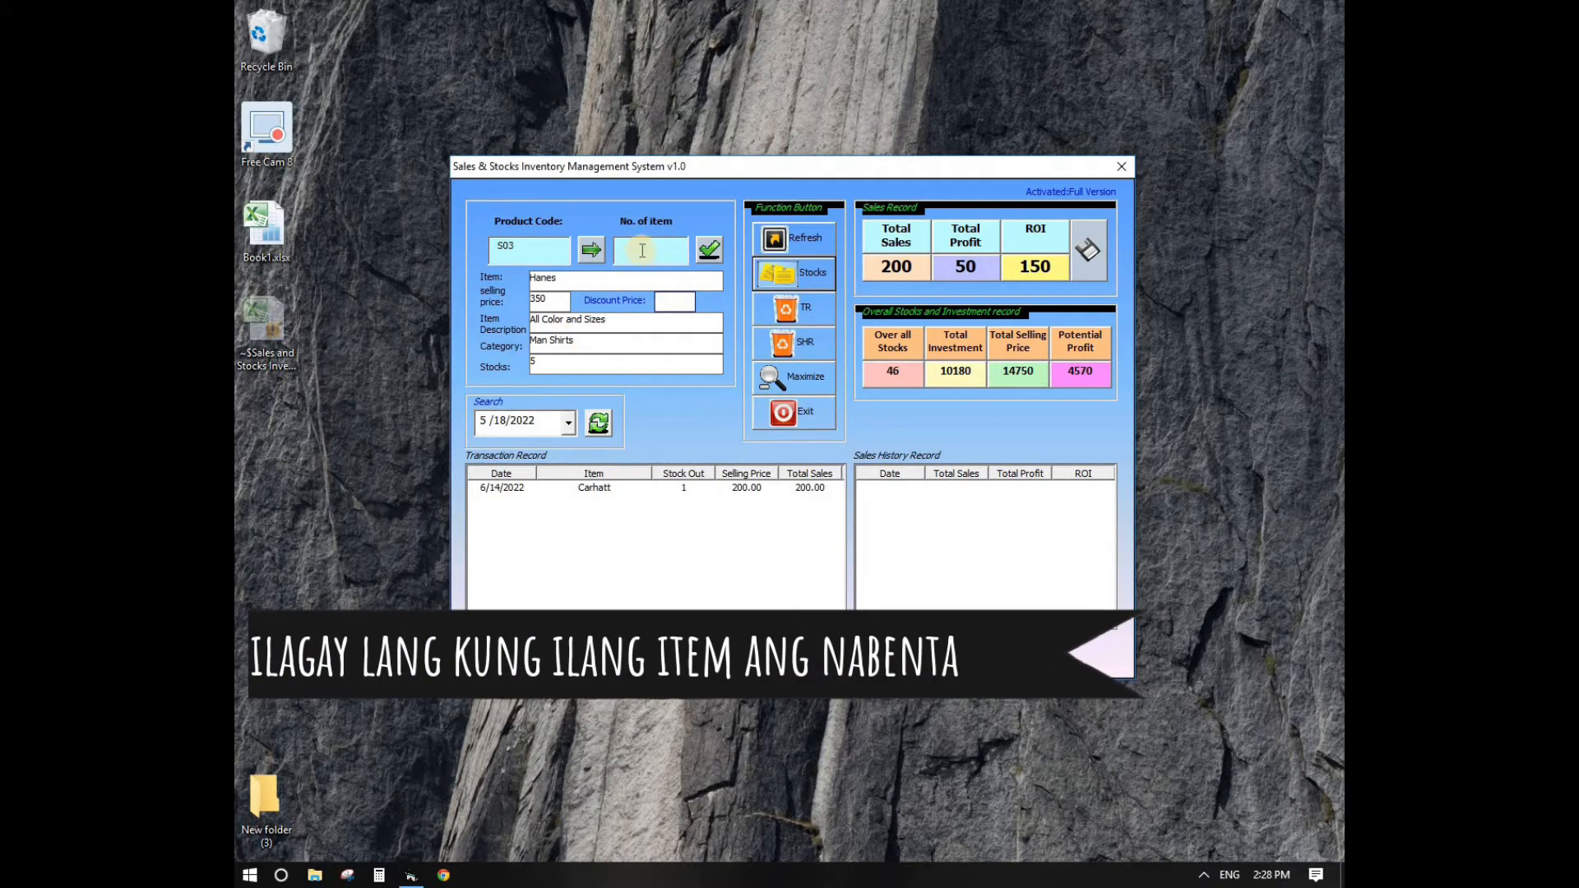
{"action": "left_click", "coordinate": [708, 252]}
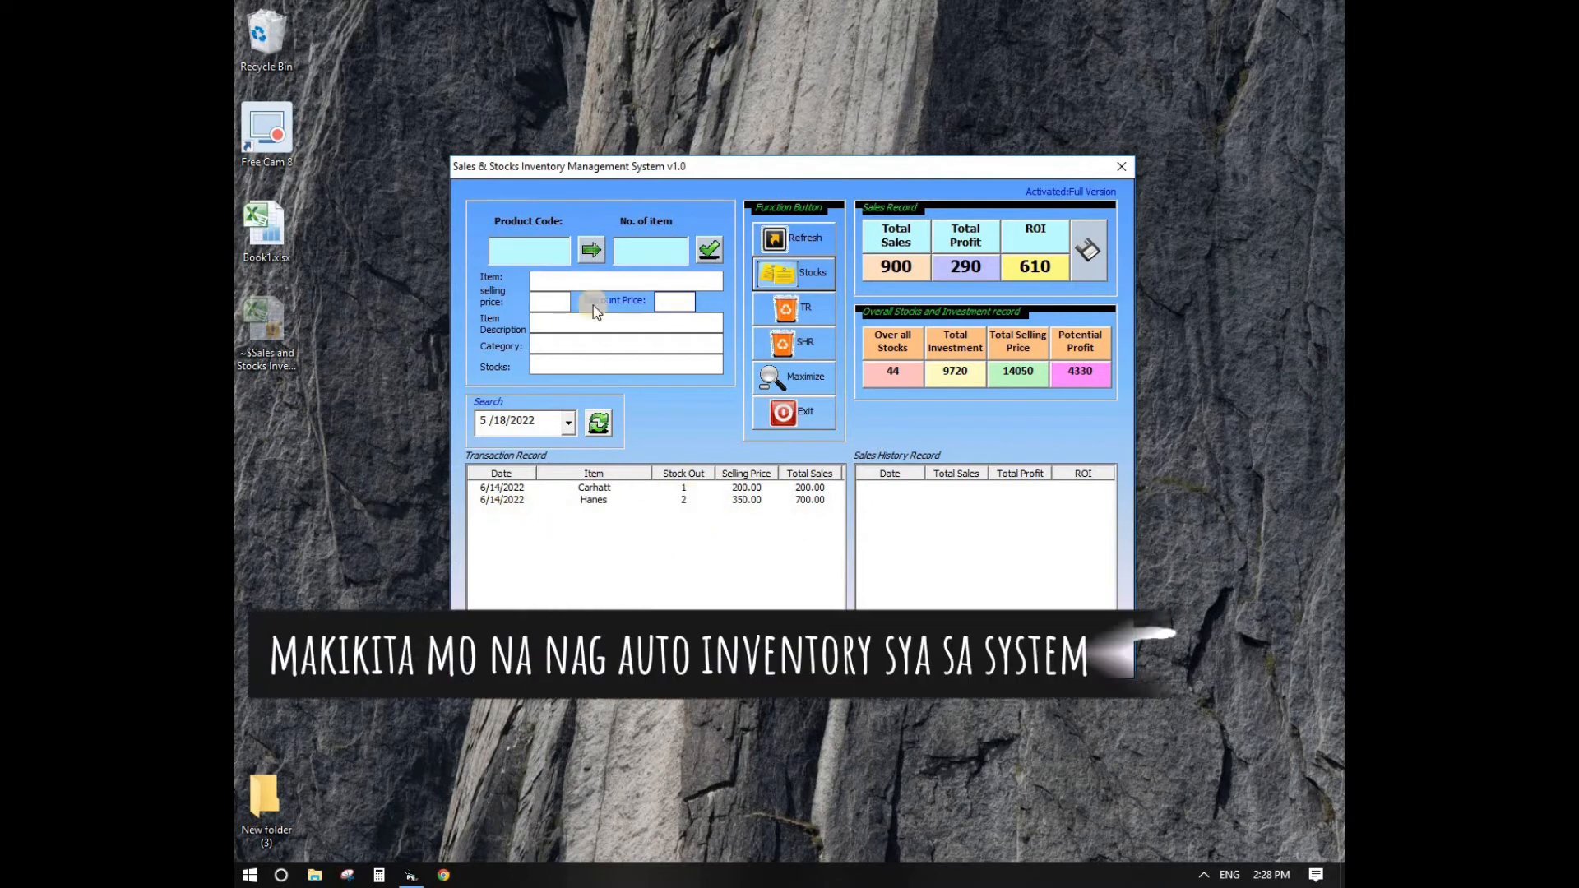
Try to load a product in the main window with the code so3.
{"action": "left_click", "coordinate": [551, 253]}
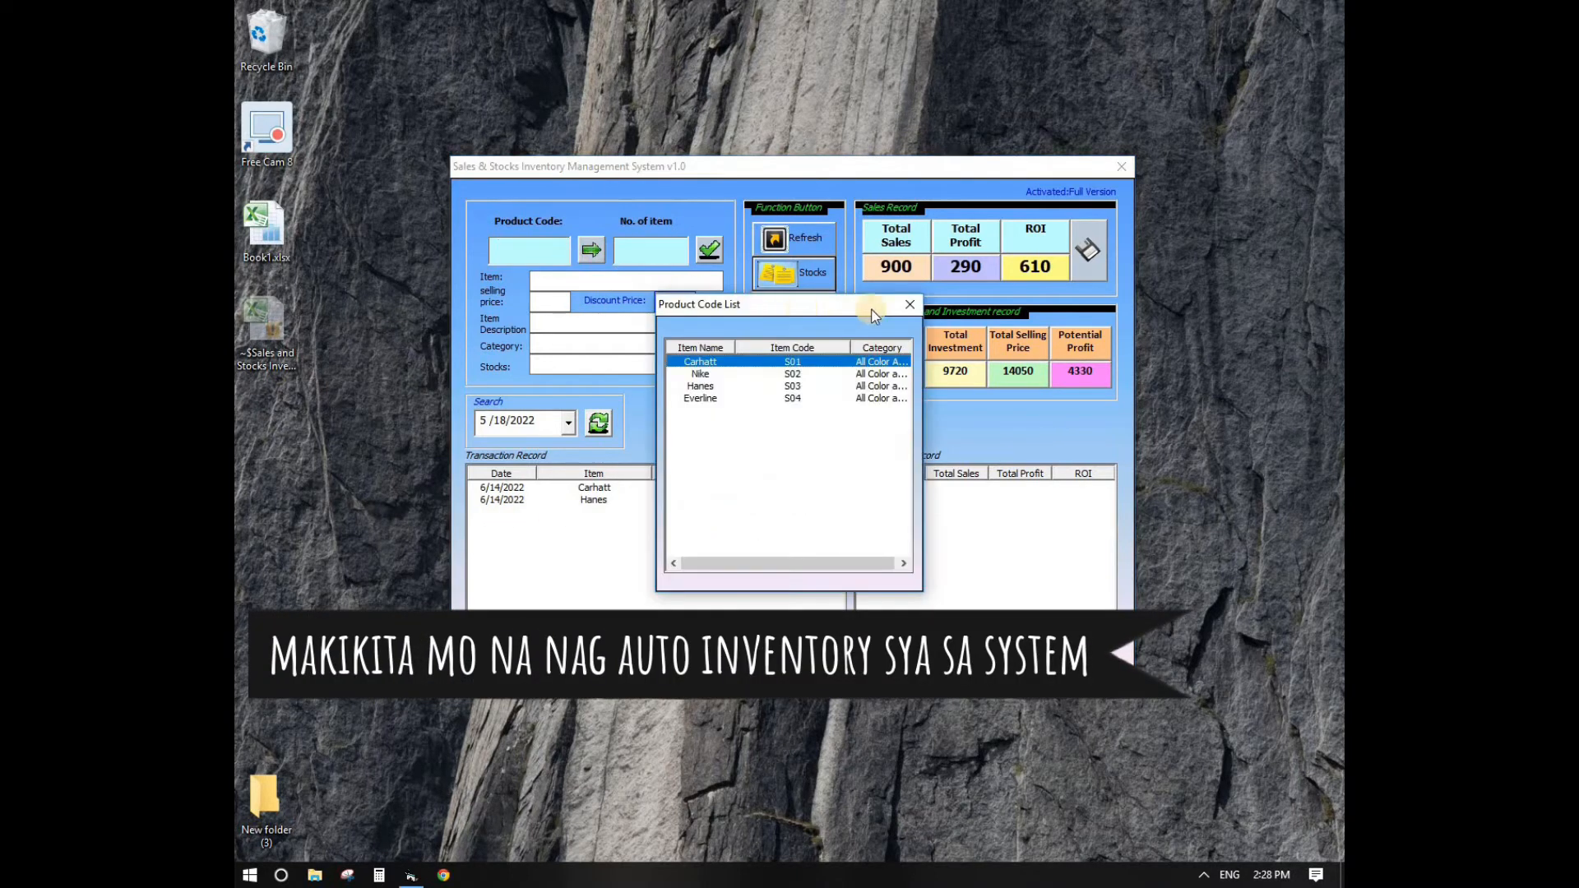
{"action": "left_click", "coordinate": [911, 304]}
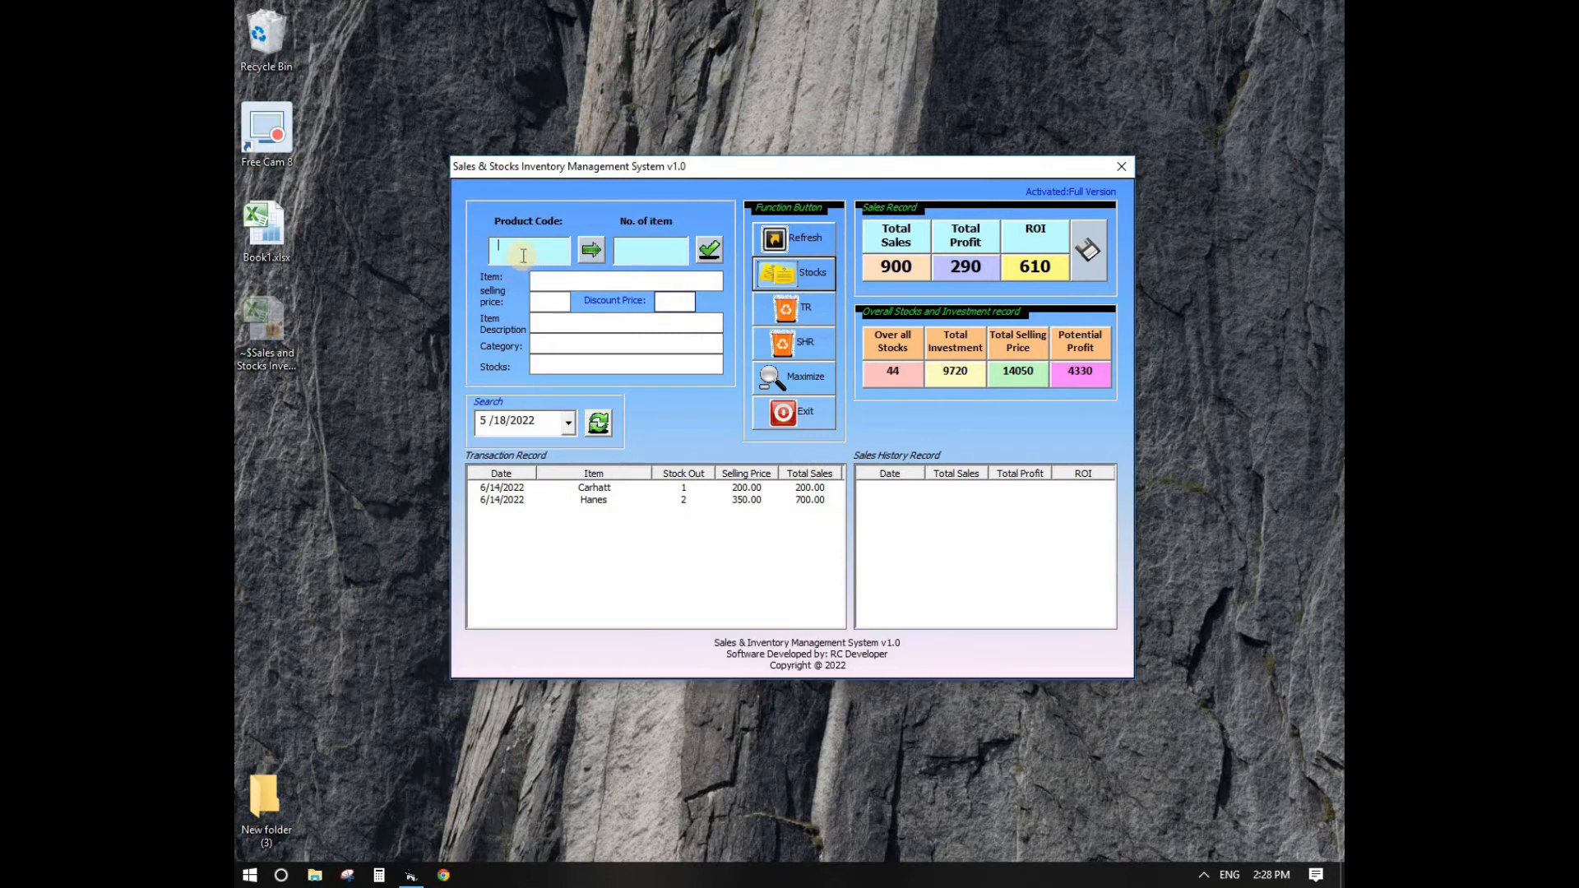
{"action": "type", "text": "so3"}
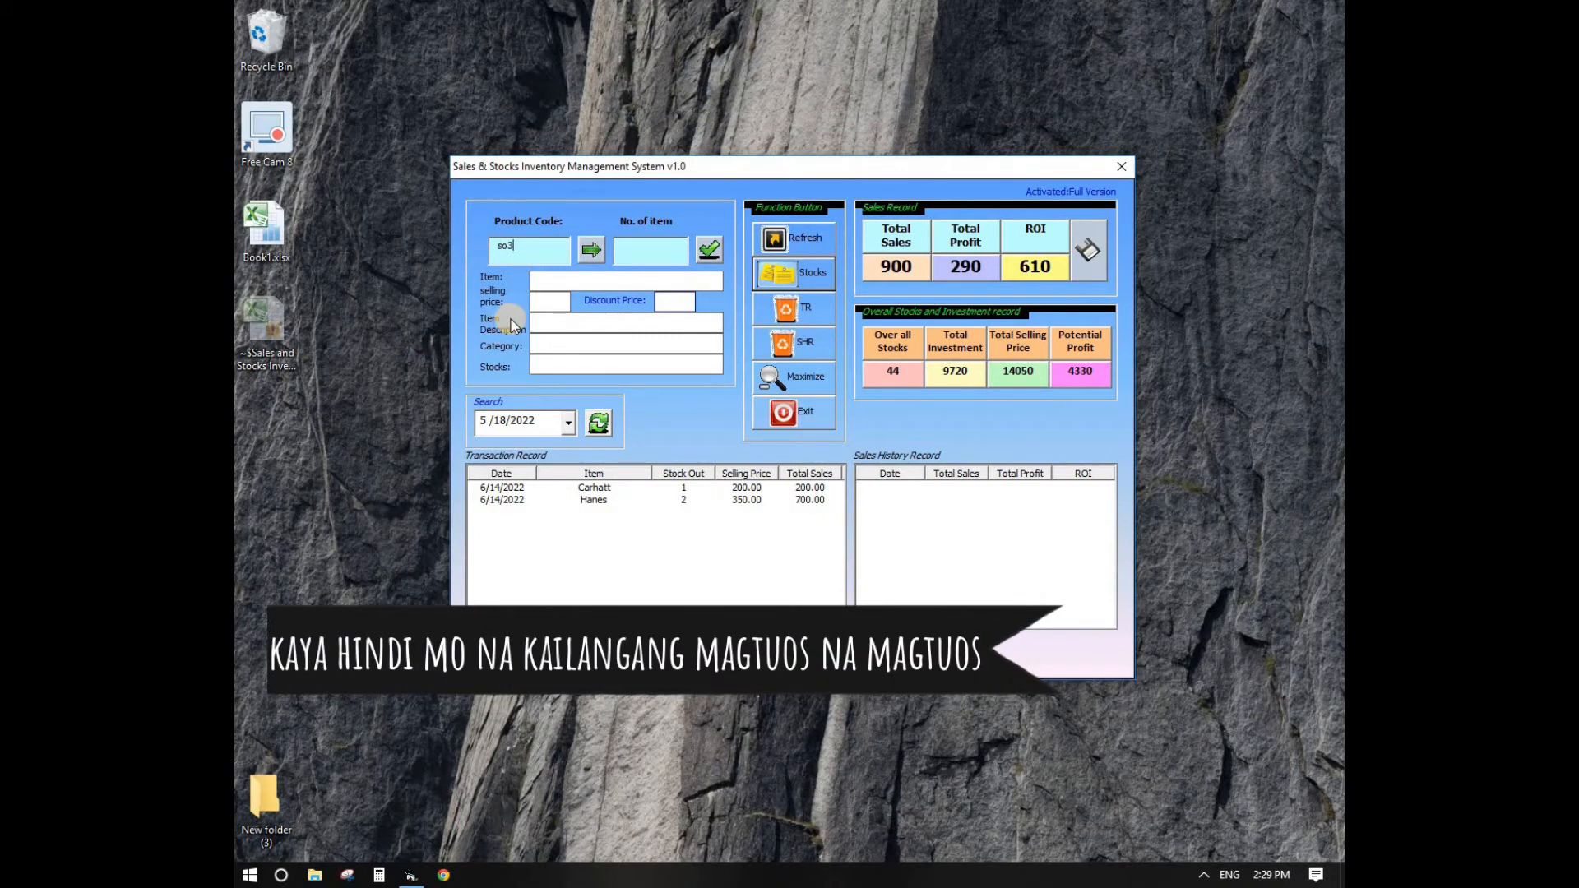
{"action": "left_click", "coordinate": [592, 250]}
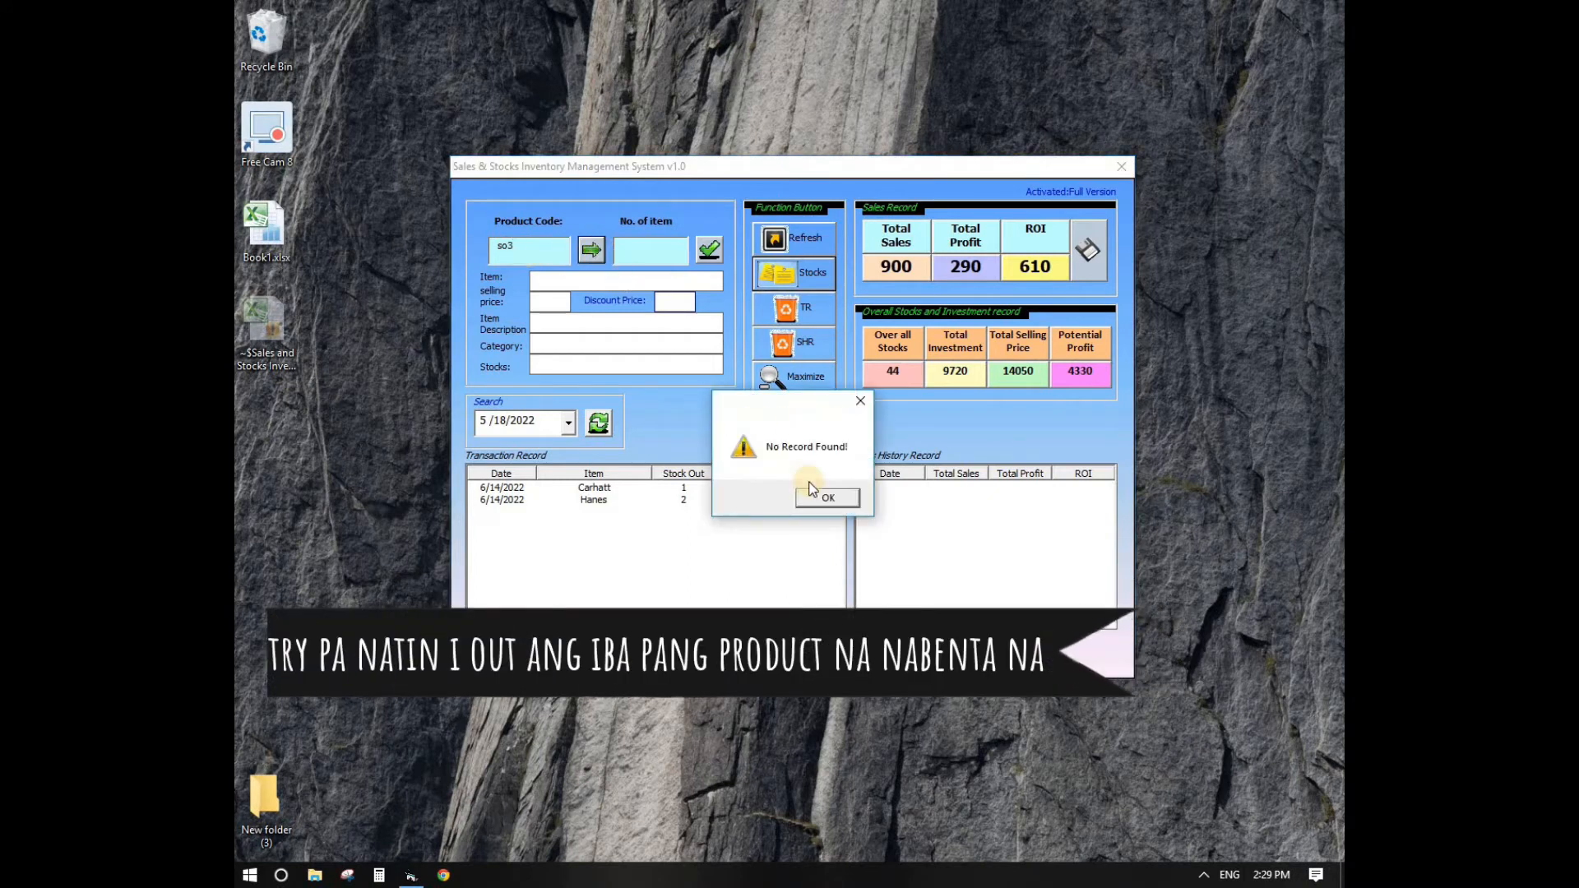
{"action": "left_click", "coordinate": [817, 491]}
Load Hanes by its product code S03 and record a sale of 3 items.
{"action": "left_click", "coordinate": [537, 256]}
{"action": "type", "text": "s01"}
{"action": "left_click", "coordinate": [594, 252]}
{"action": "left_click", "coordinate": [650, 251]}
{"action": "type", "text": "3"}
{"action": "left_click", "coordinate": [708, 252]}
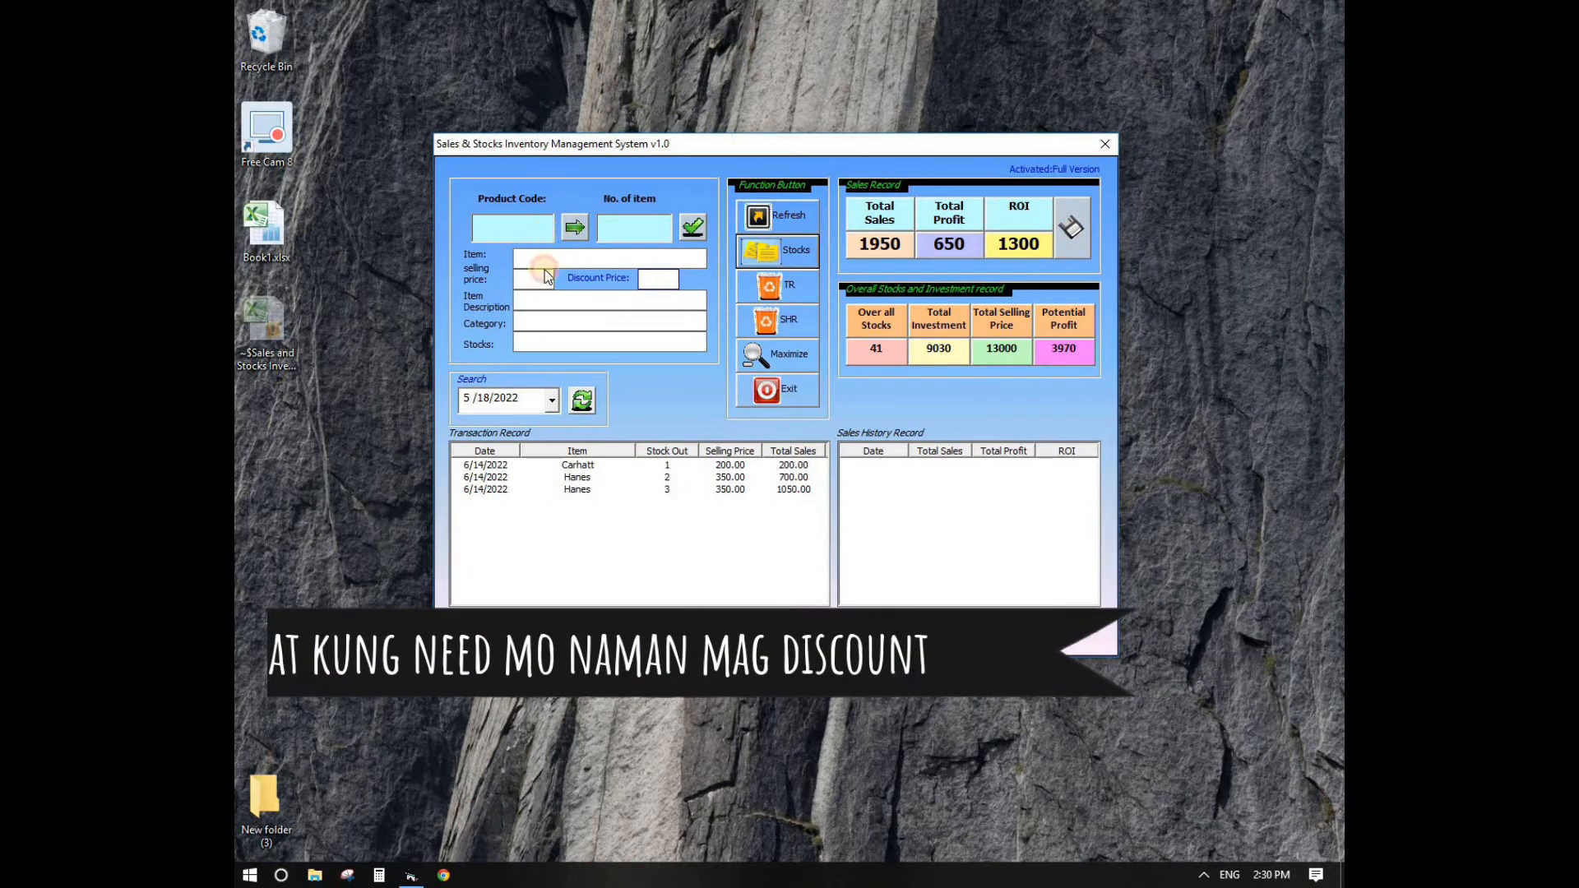
Load Nike (S02) into the sales form from the product code list and close the list.
{"action": "left_click", "coordinate": [545, 269]}
{"action": "left_click", "coordinate": [706, 364]}
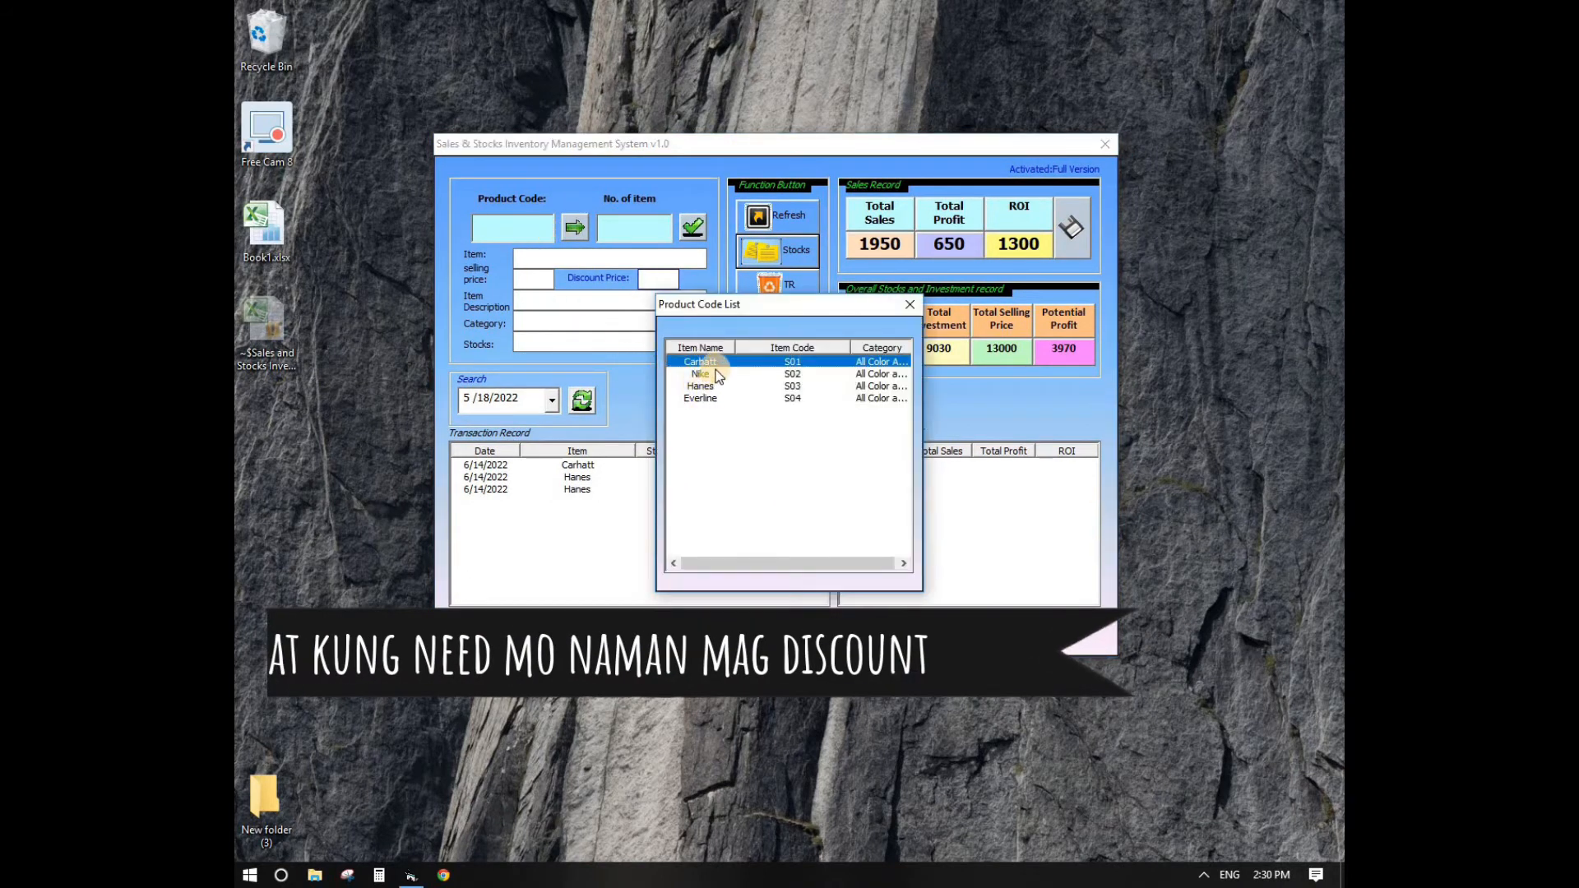
{"action": "double_click", "coordinate": [707, 374]}
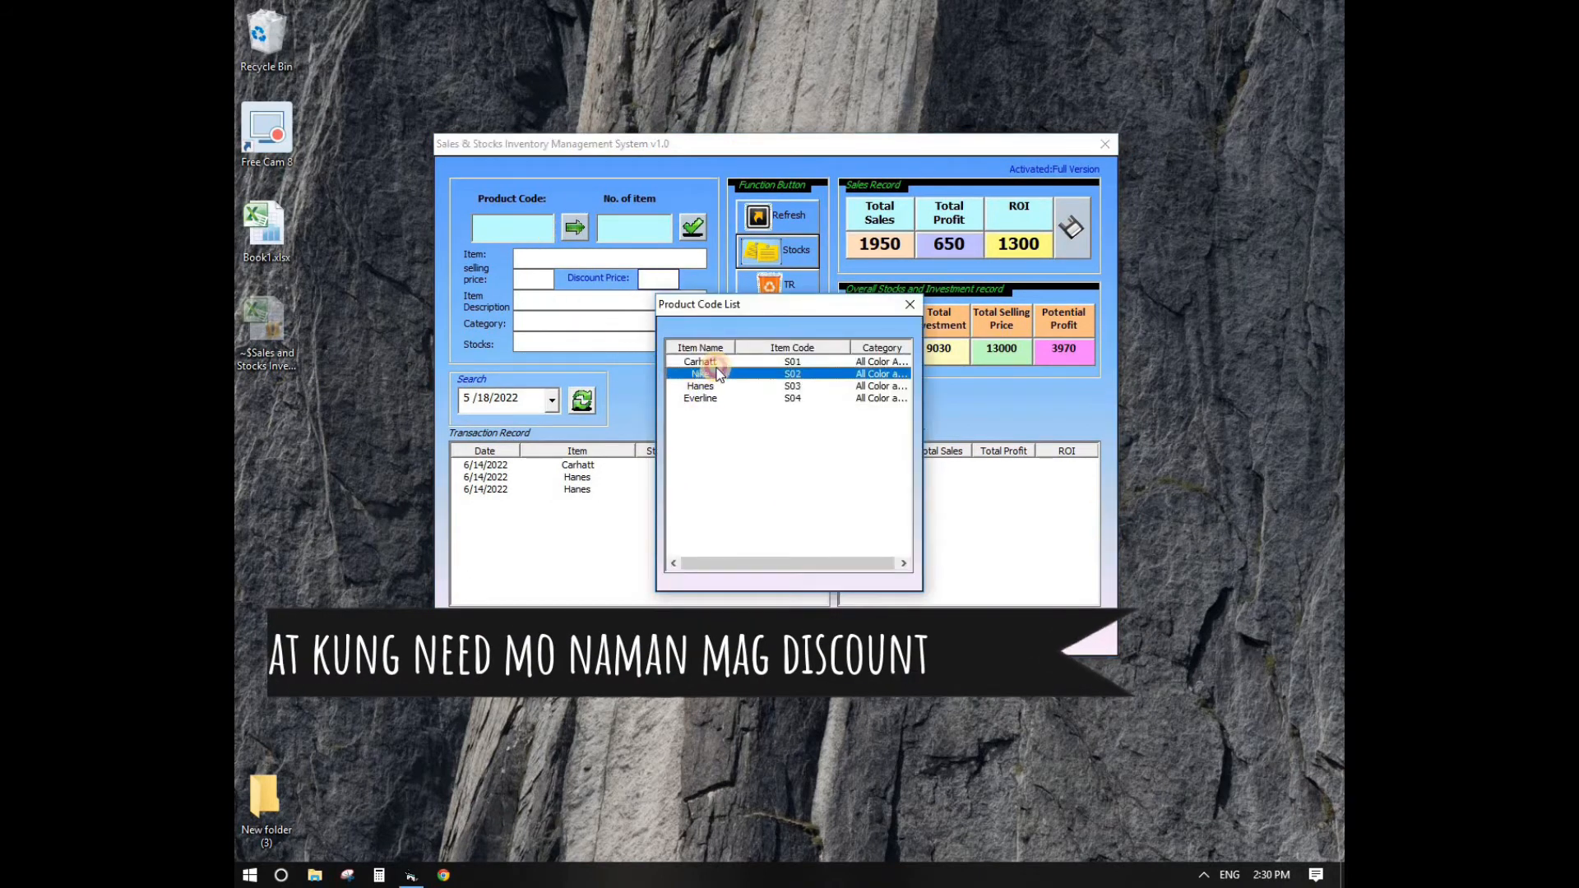
{"action": "left_click", "coordinate": [910, 309]}
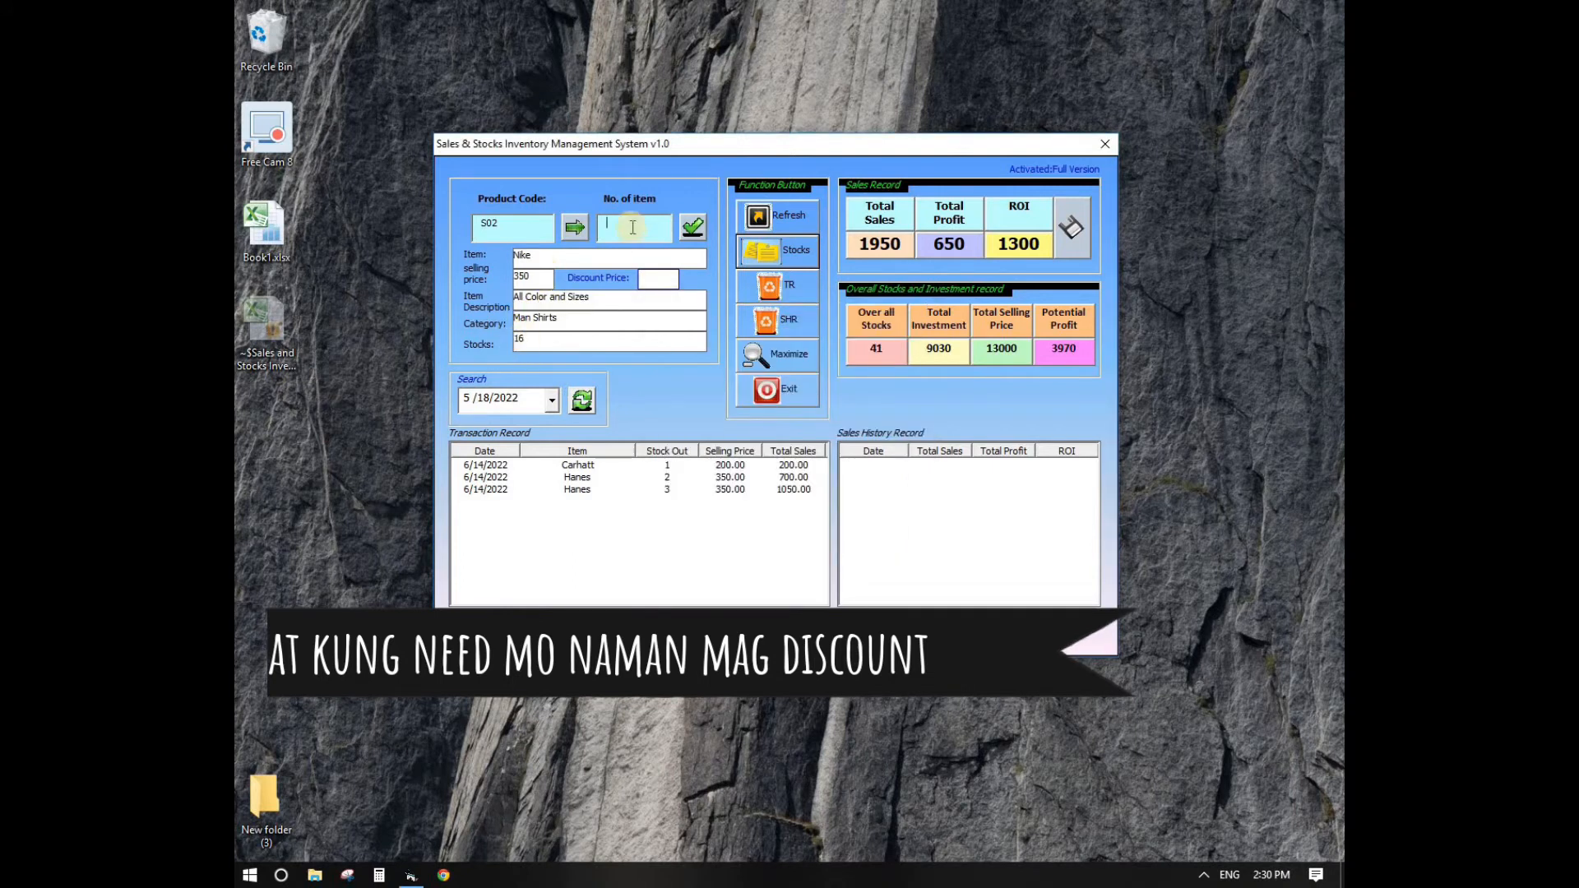
Give Nike a discount price of 300 and record a sale of 2 items.
{"action": "left_click", "coordinate": [651, 277]}
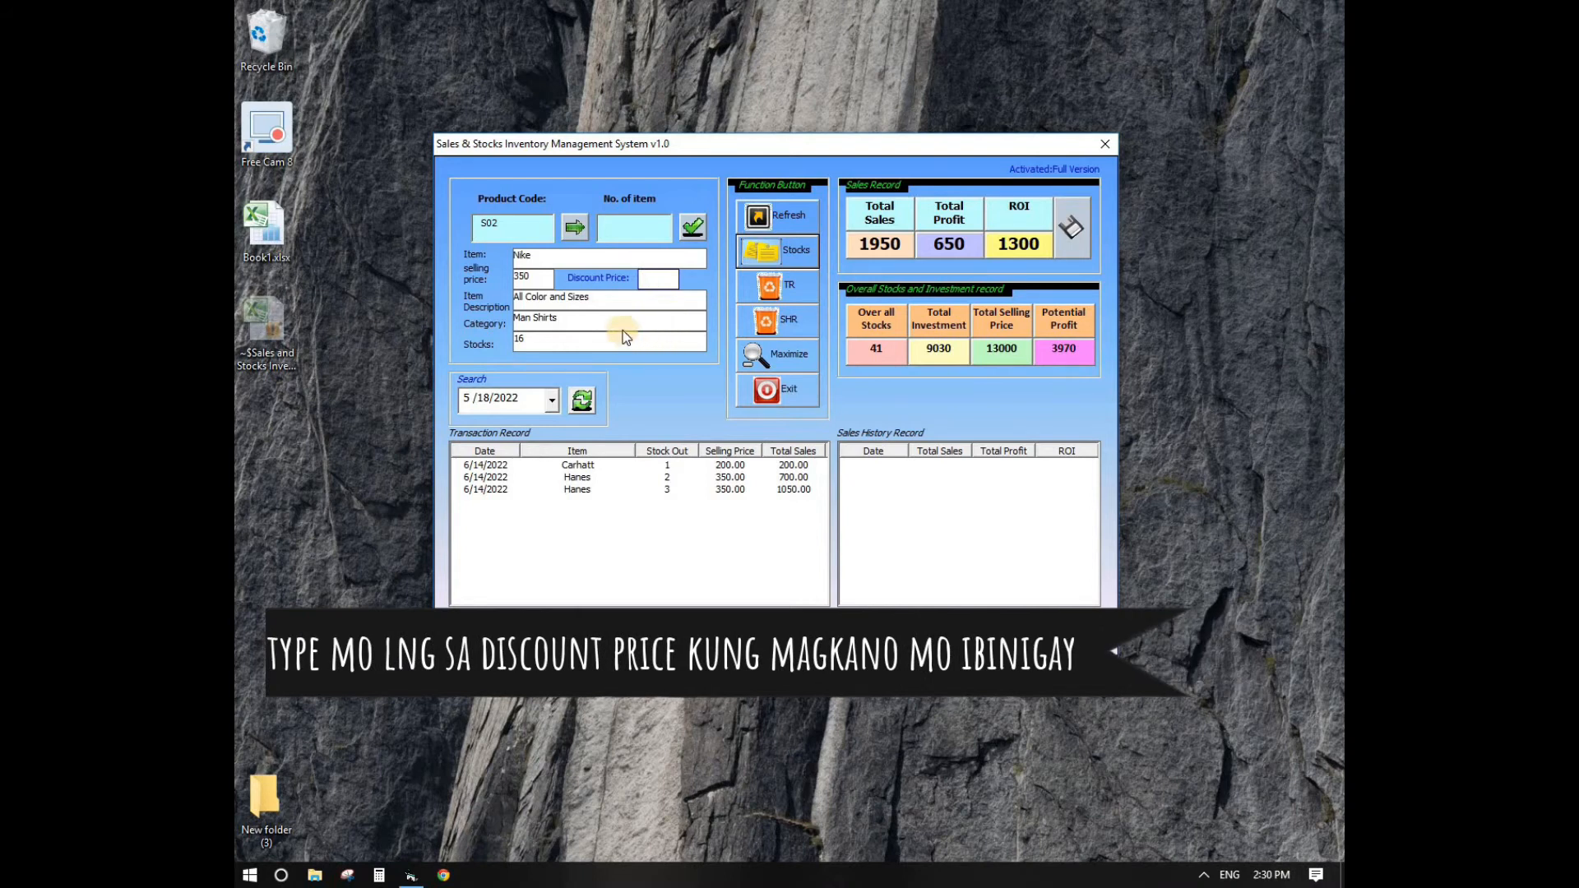
{"action": "type", "text": "25"}
{"action": "left_click_drag", "start_coordinate": [667, 278], "coordinate": [628, 278]}
{"action": "type", "text": "300"}
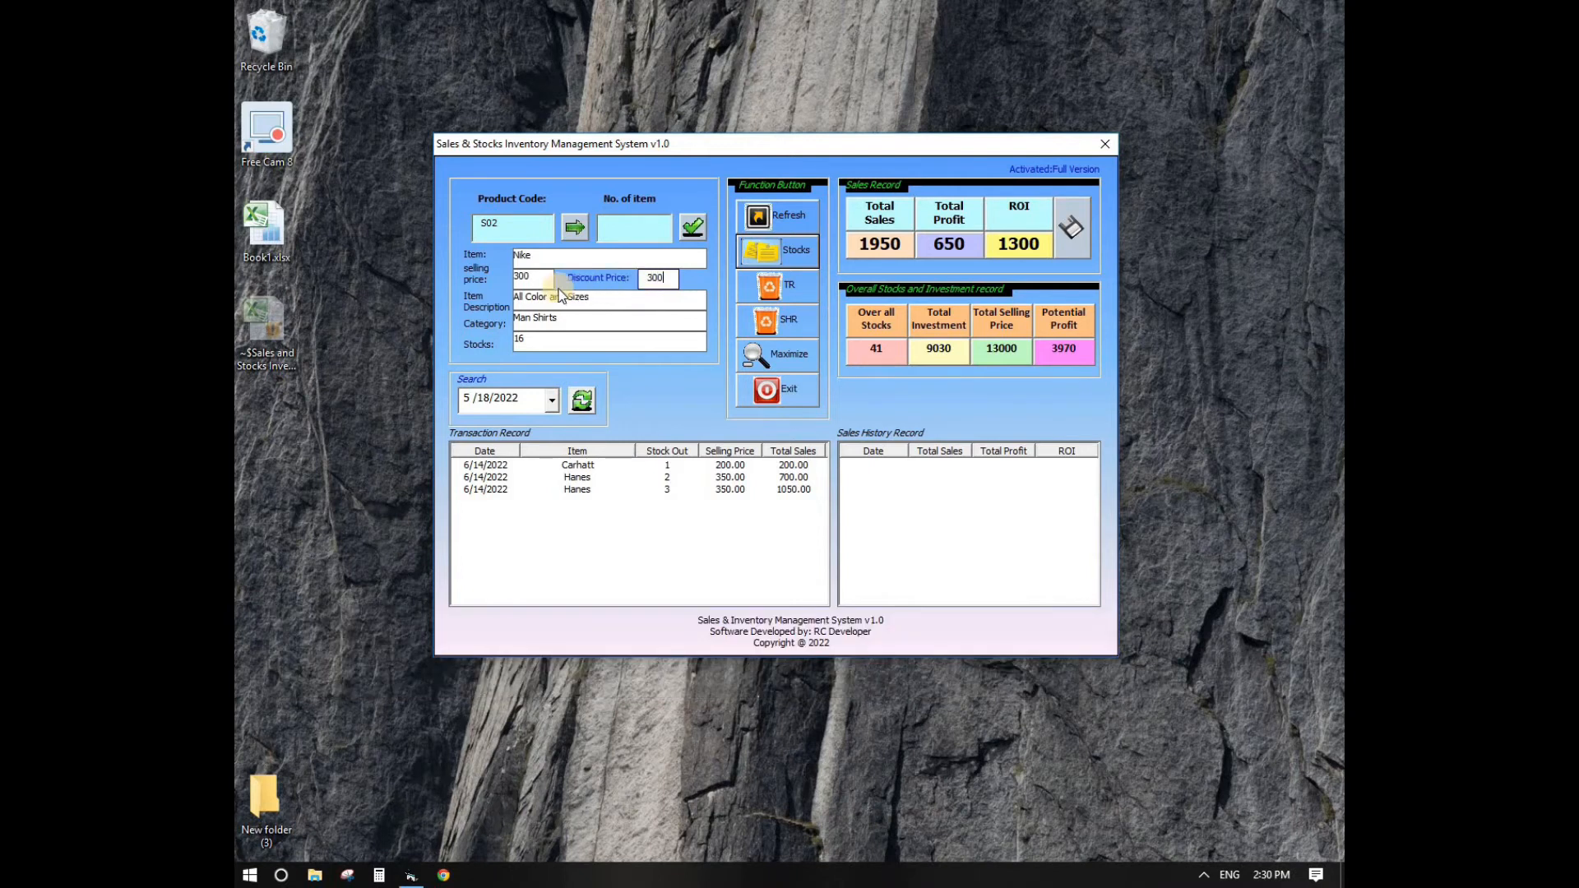
{"action": "left_click", "coordinate": [525, 290]}
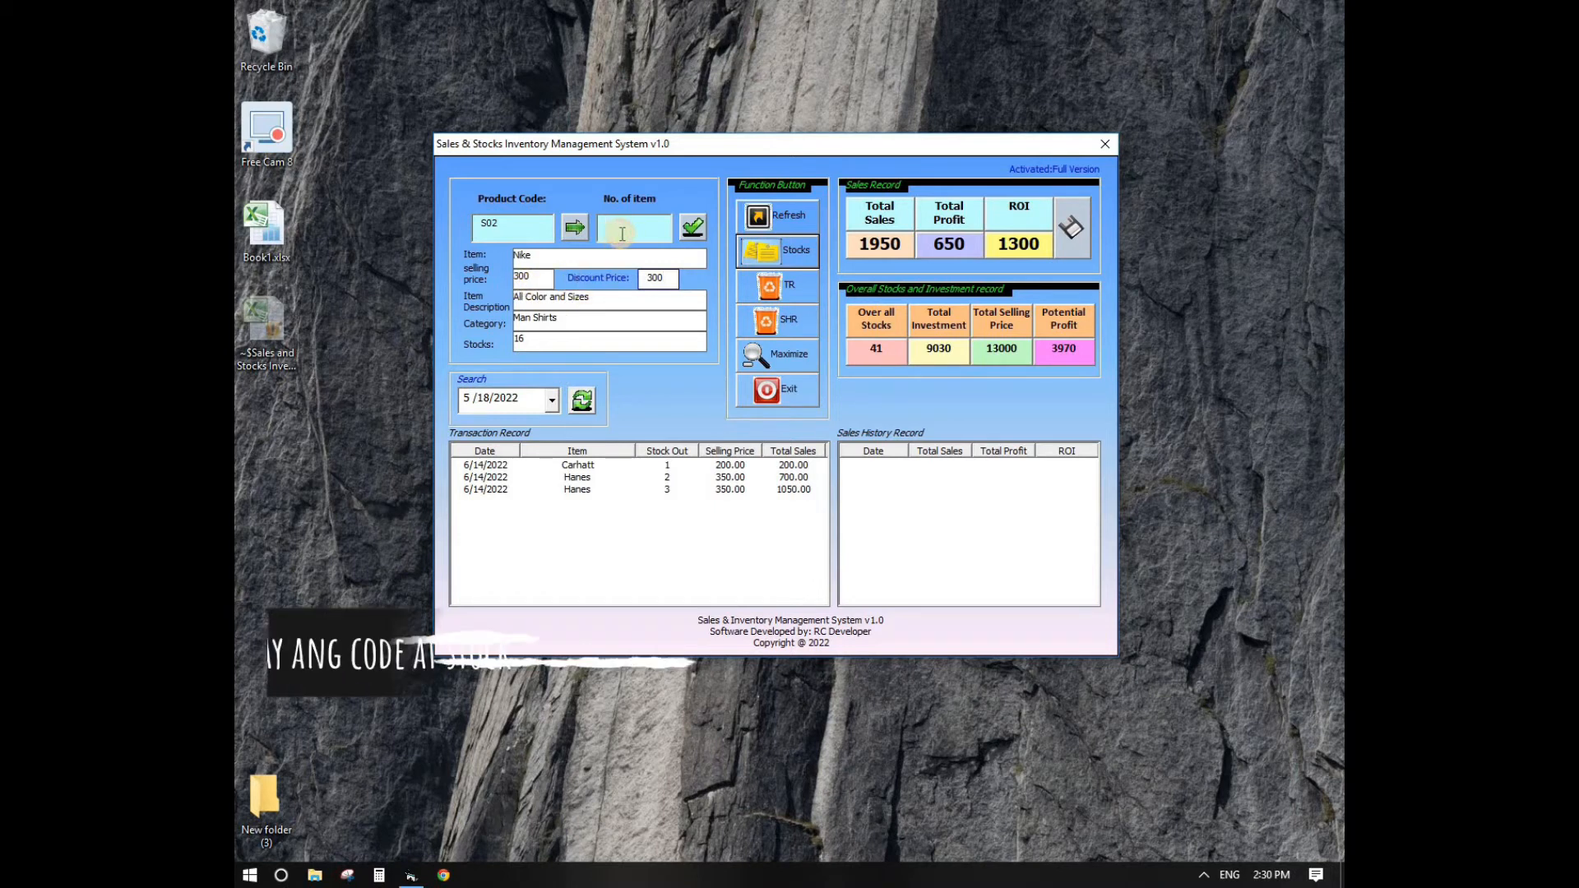
{"action": "type", "text": "2"}
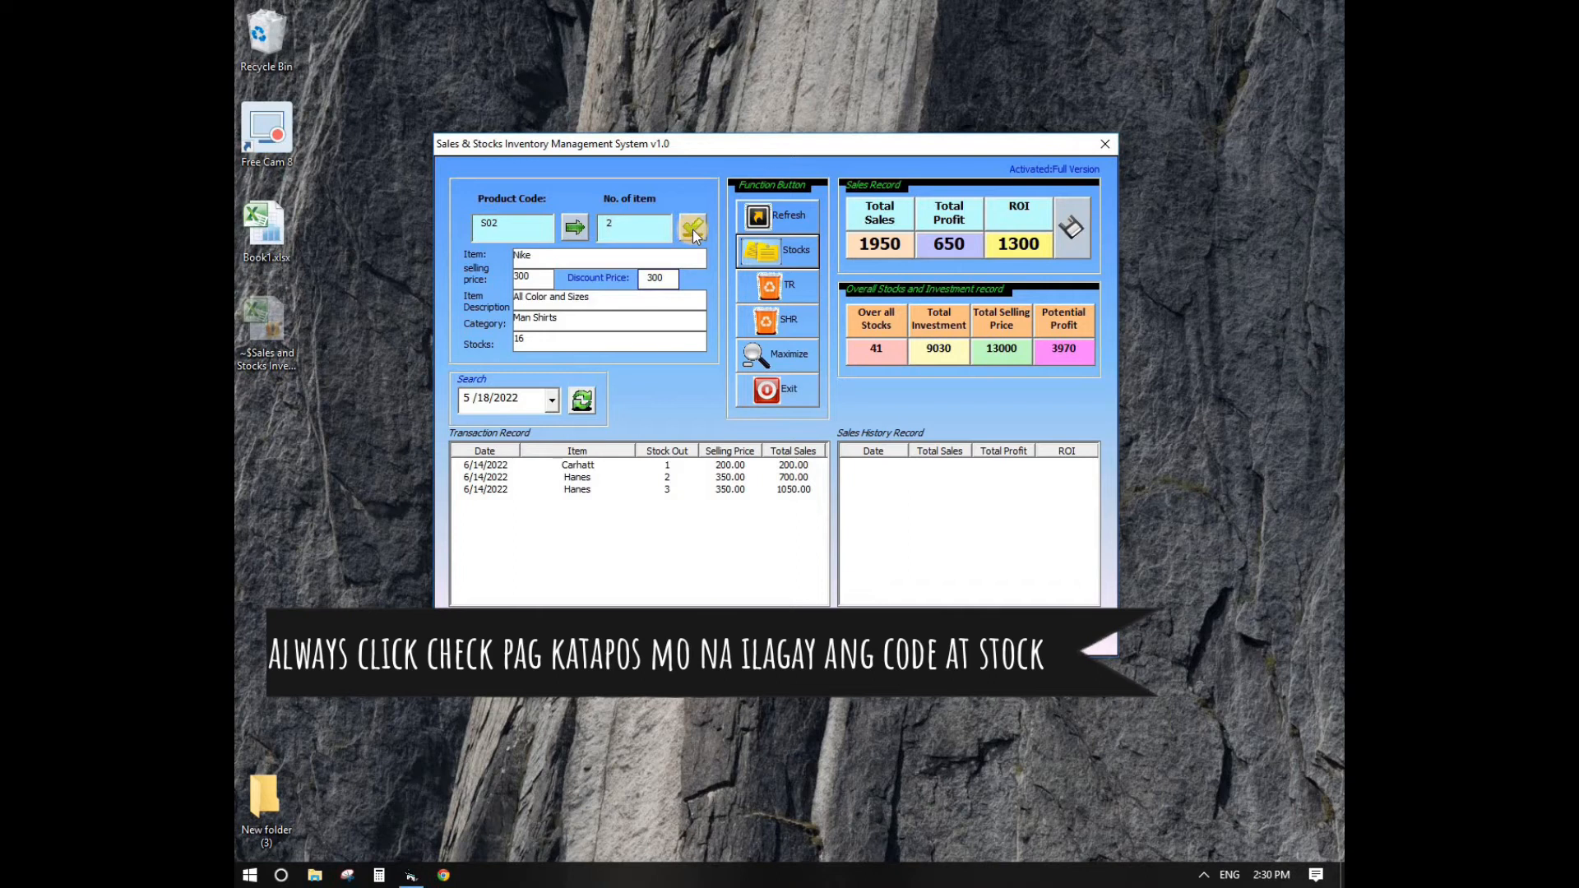
{"action": "left_click", "coordinate": [695, 233]}
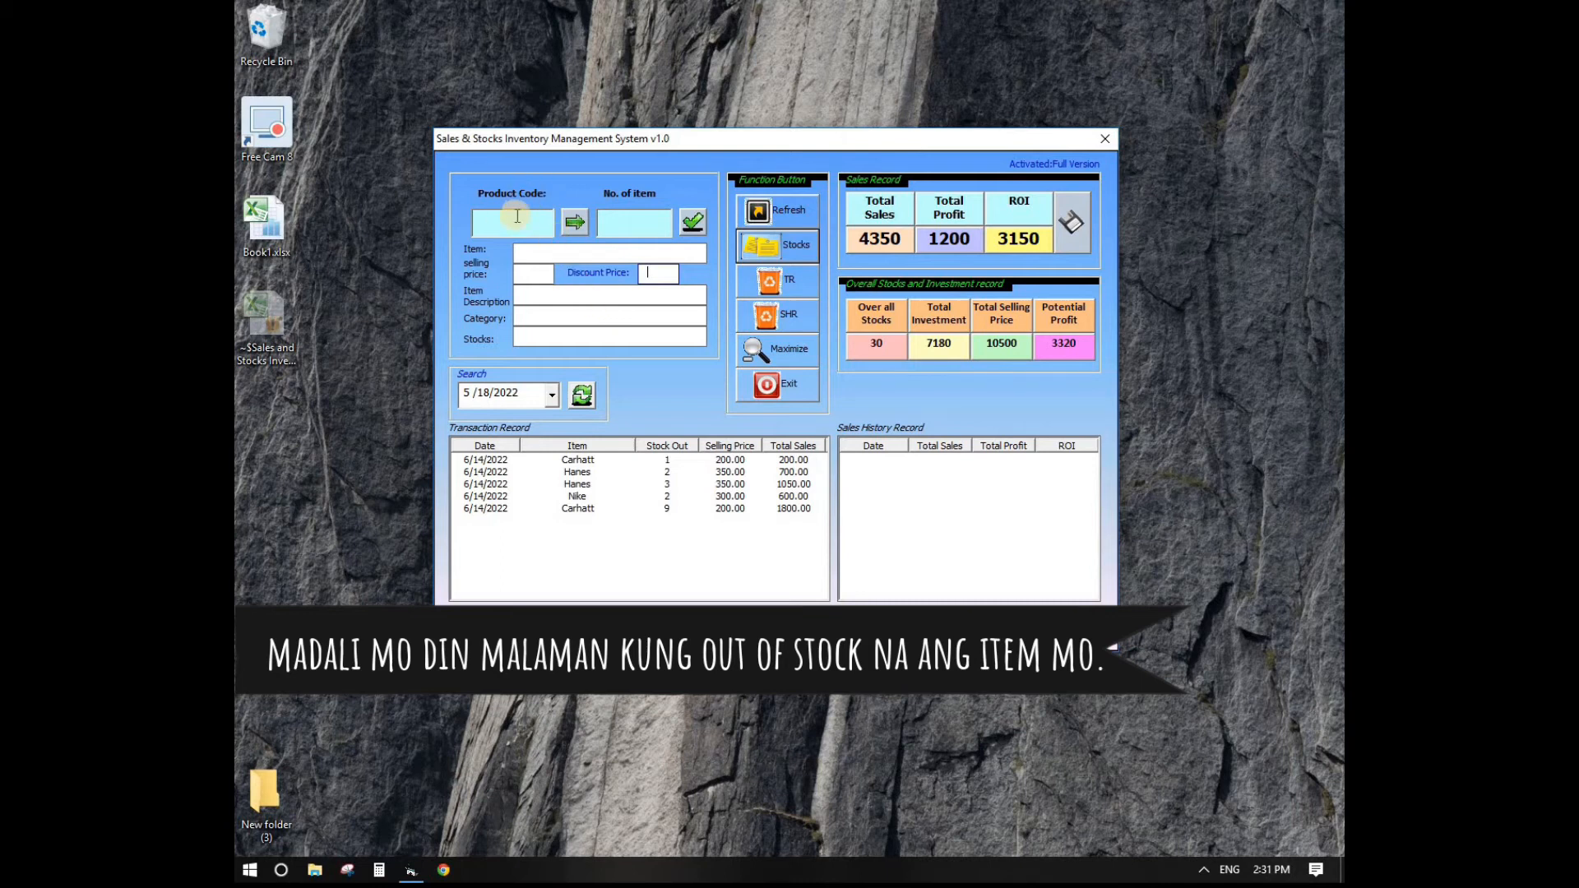
Try to record a sale of 4 Carhatt (S01) items, then clear the sales form.
{"action": "left_click", "coordinate": [546, 218]}
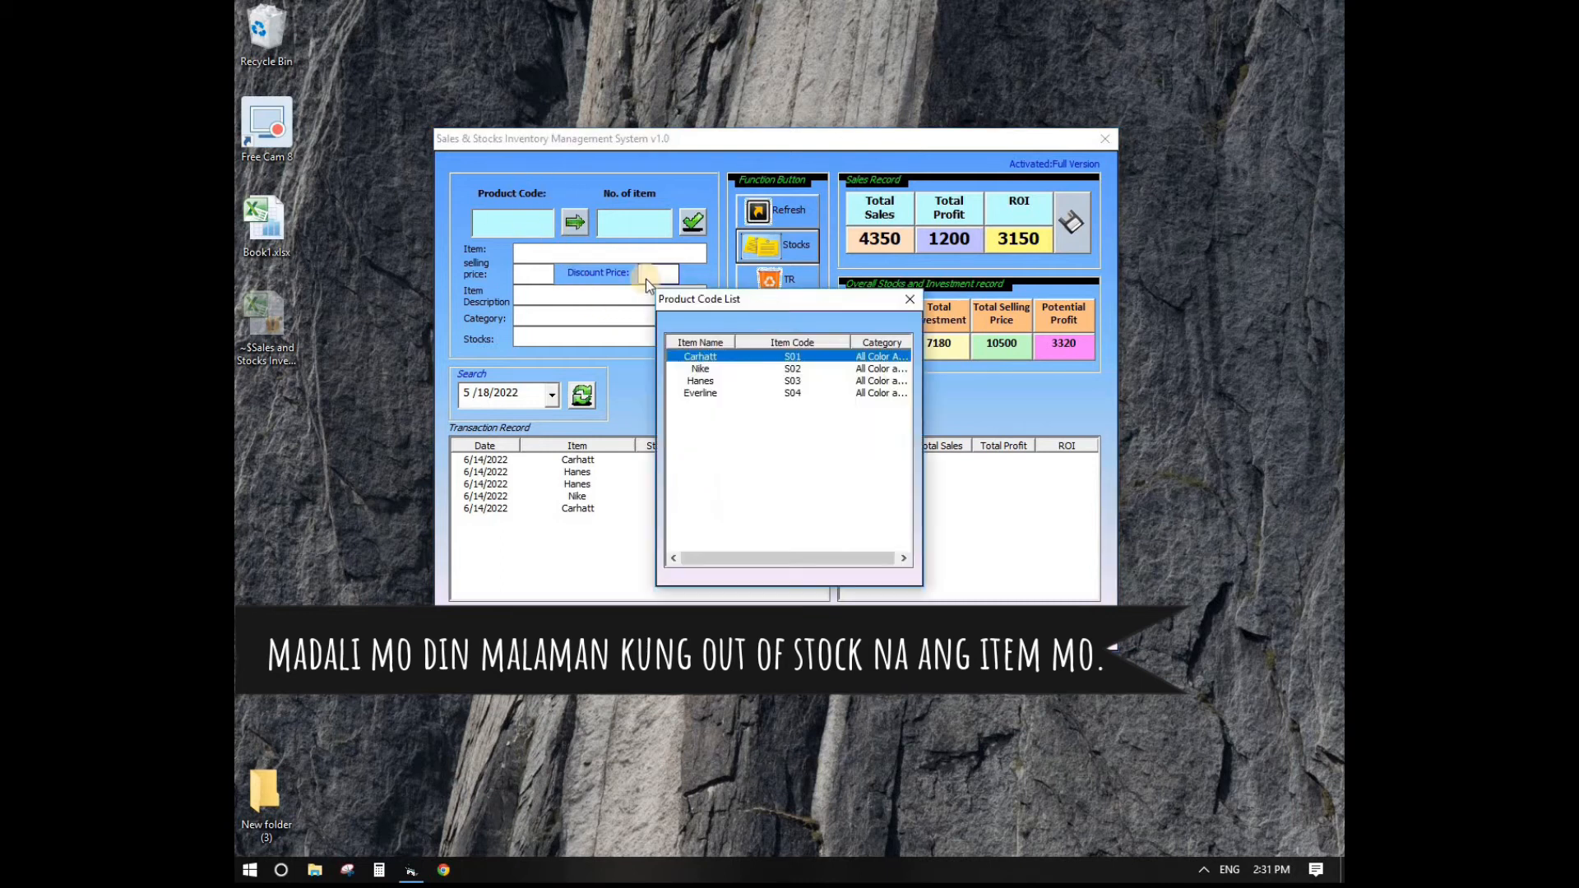
{"action": "double_click", "coordinate": [763, 365]}
{"action": "left_click", "coordinate": [909, 299]}
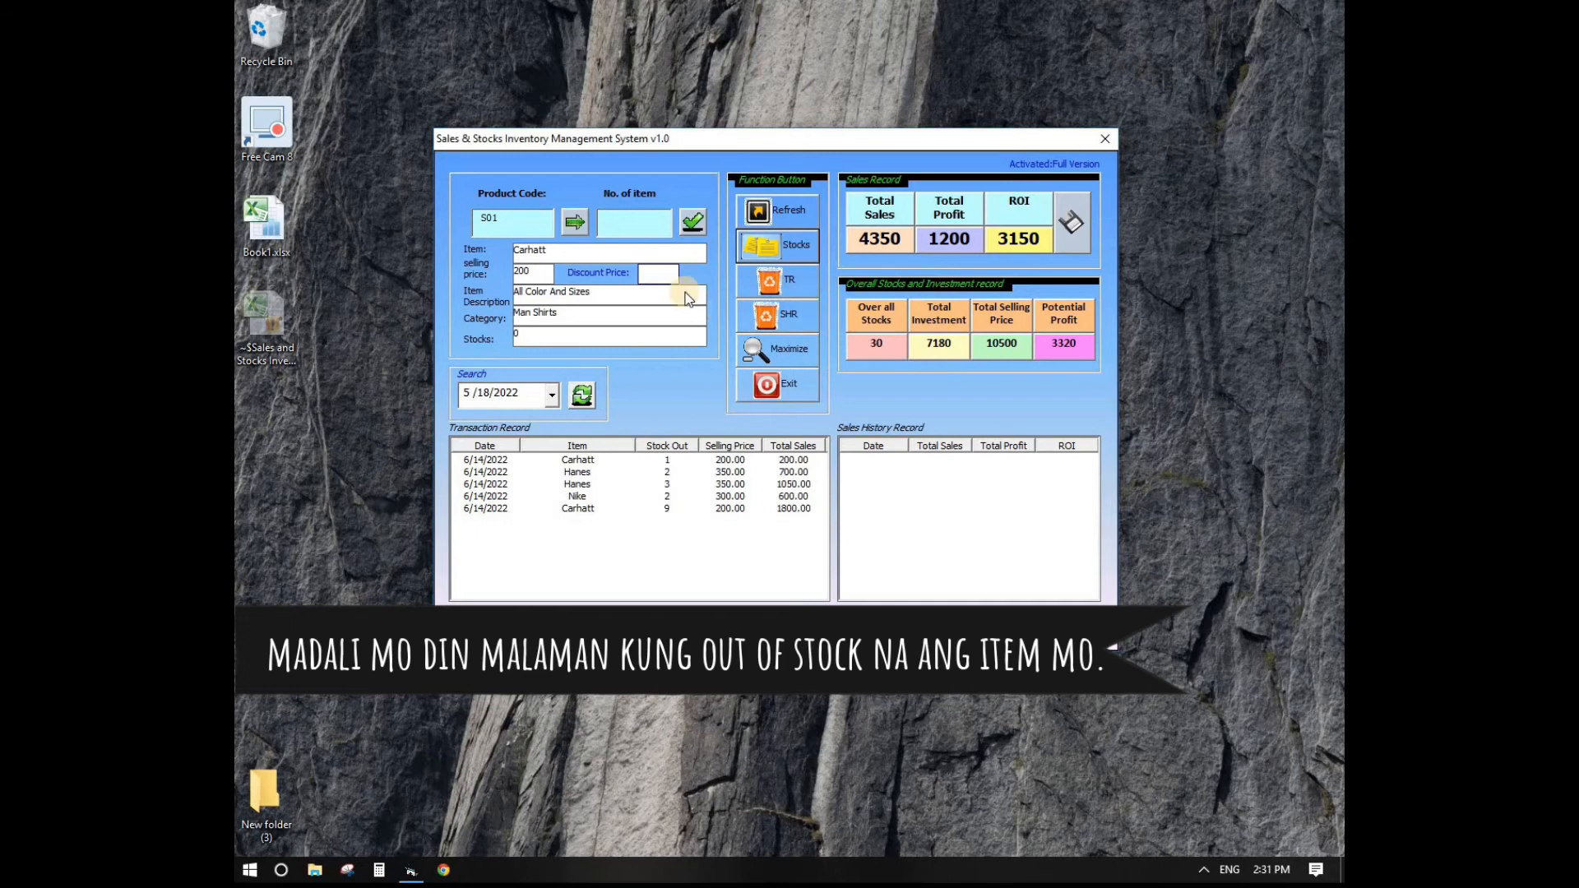
{"action": "left_click", "coordinate": [609, 221]}
{"action": "type", "text": "4"}
{"action": "left_click", "coordinate": [692, 221]}
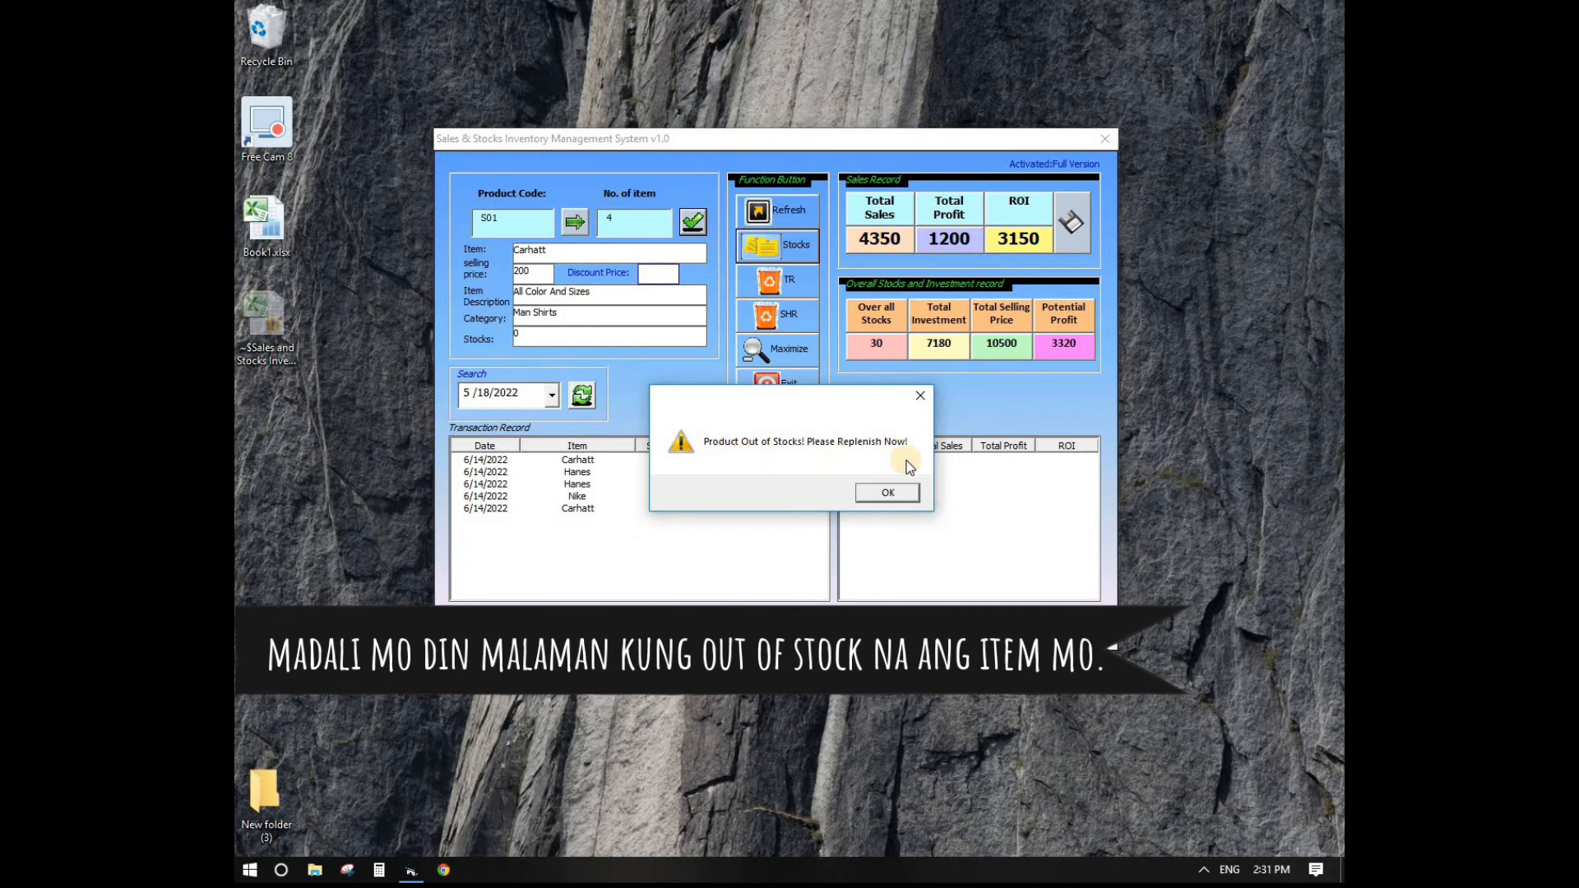
{"action": "left_click", "coordinate": [886, 492]}
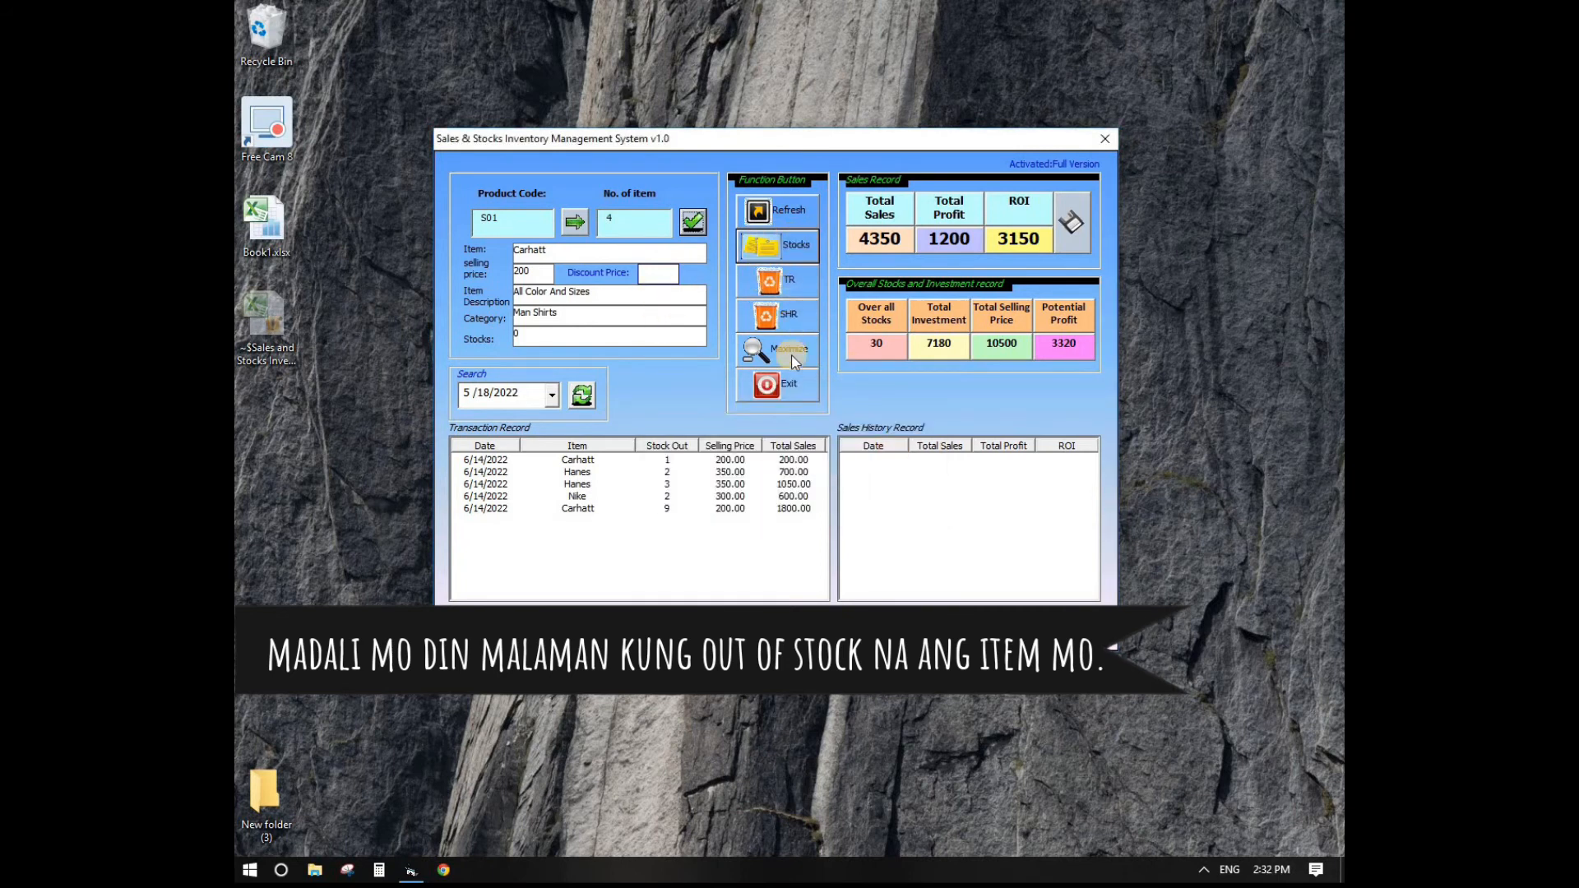
{"action": "left_click", "coordinate": [779, 211]}
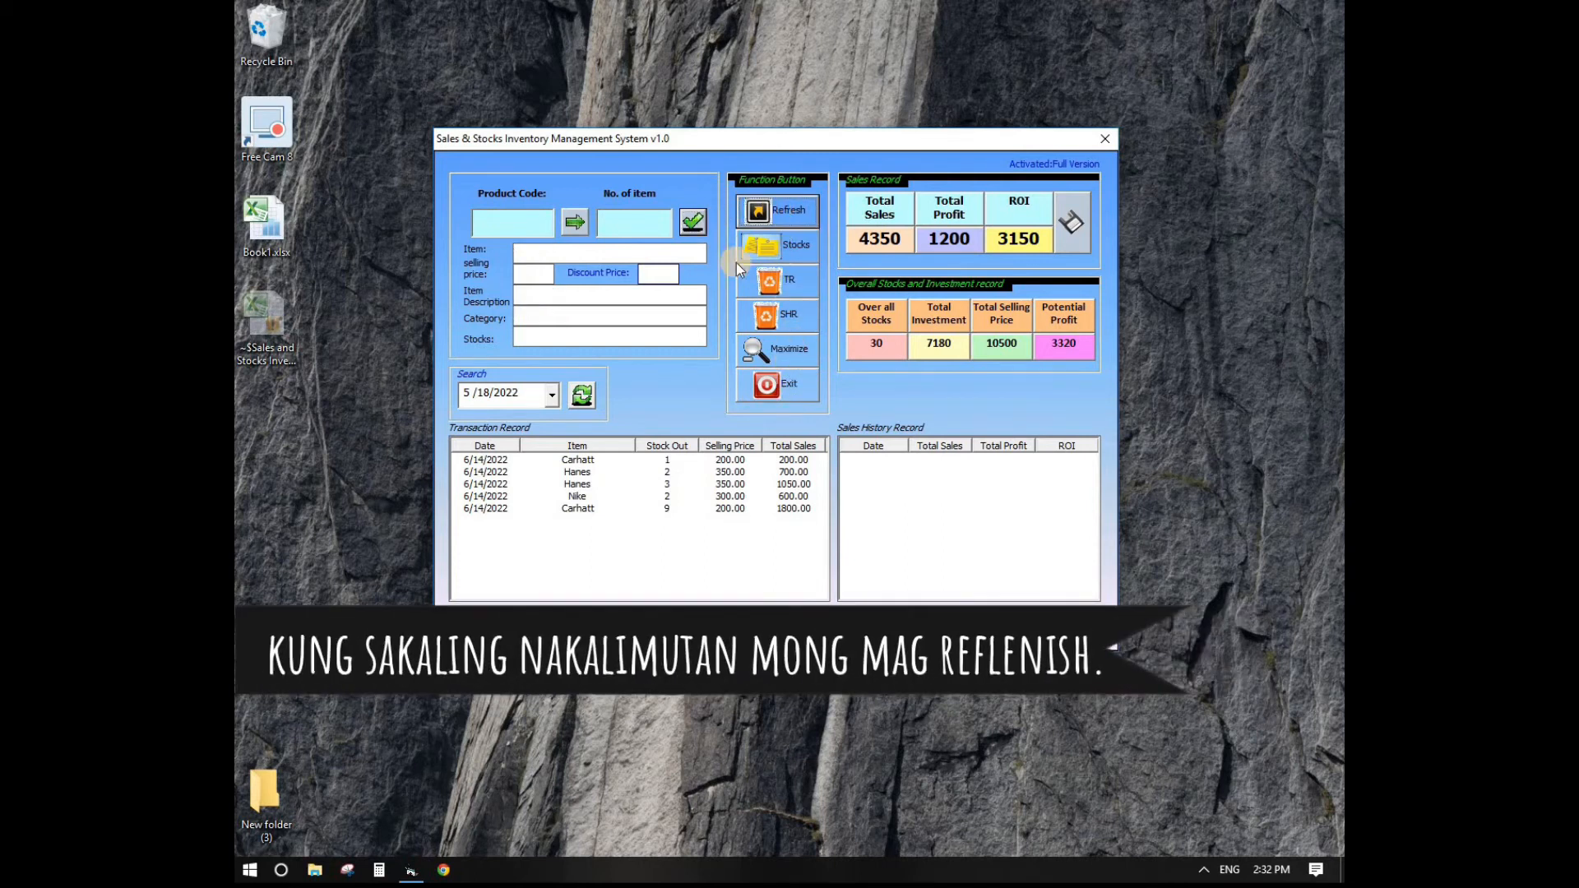
Open the stocks form, set the Hanes product's stocks to 50 and save the edit.
{"action": "left_click", "coordinate": [785, 247]}
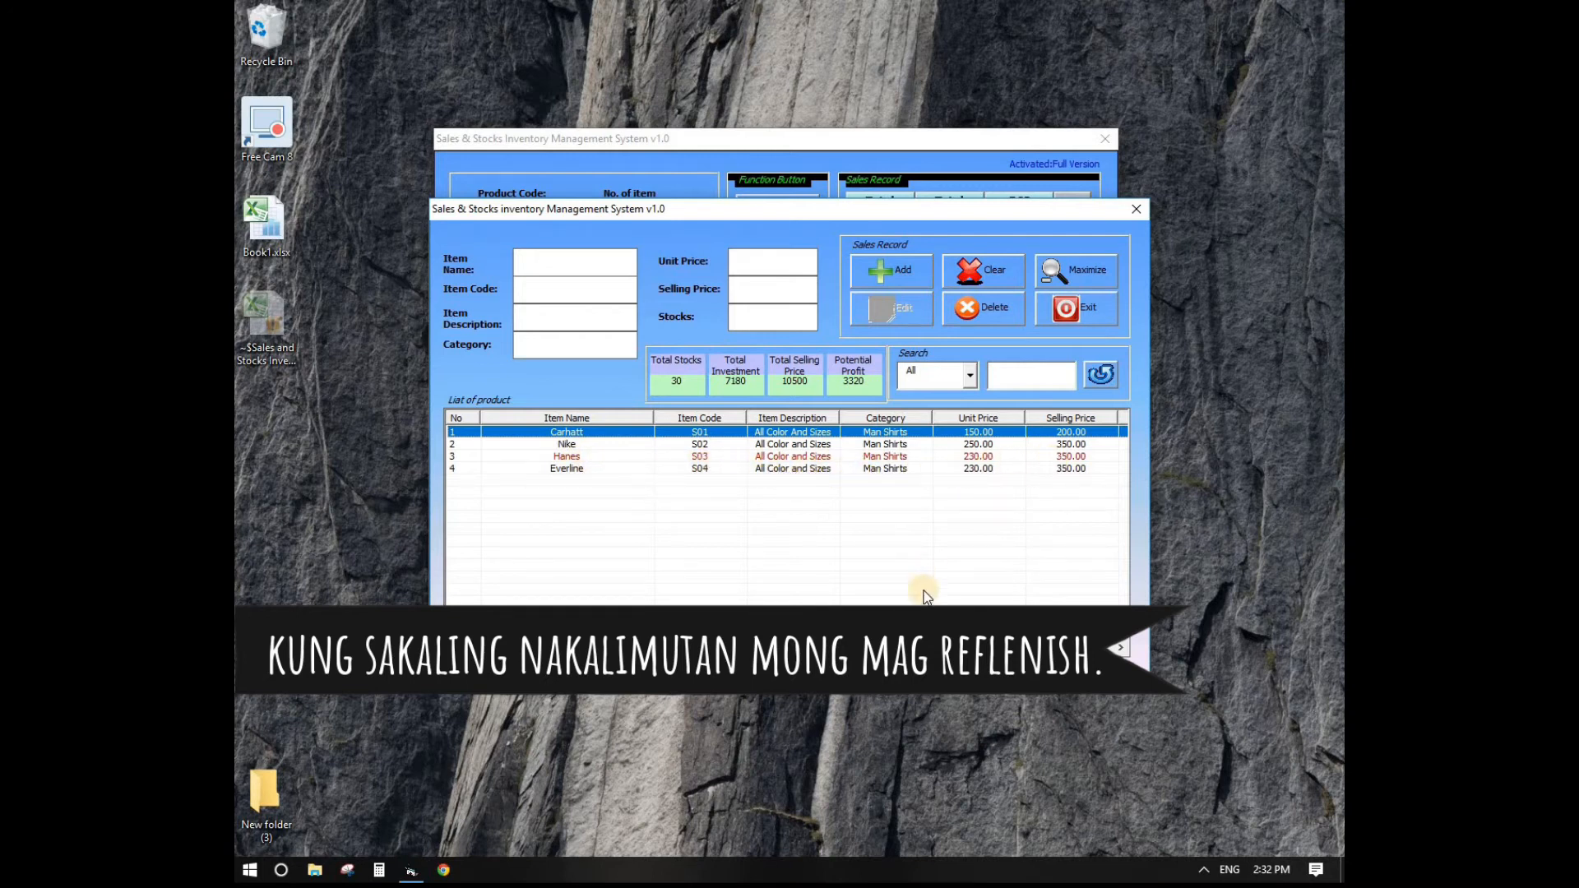
{"action": "scroll", "coordinate": [923, 589], "scroll_direction": "right", "scroll_amount": 3}
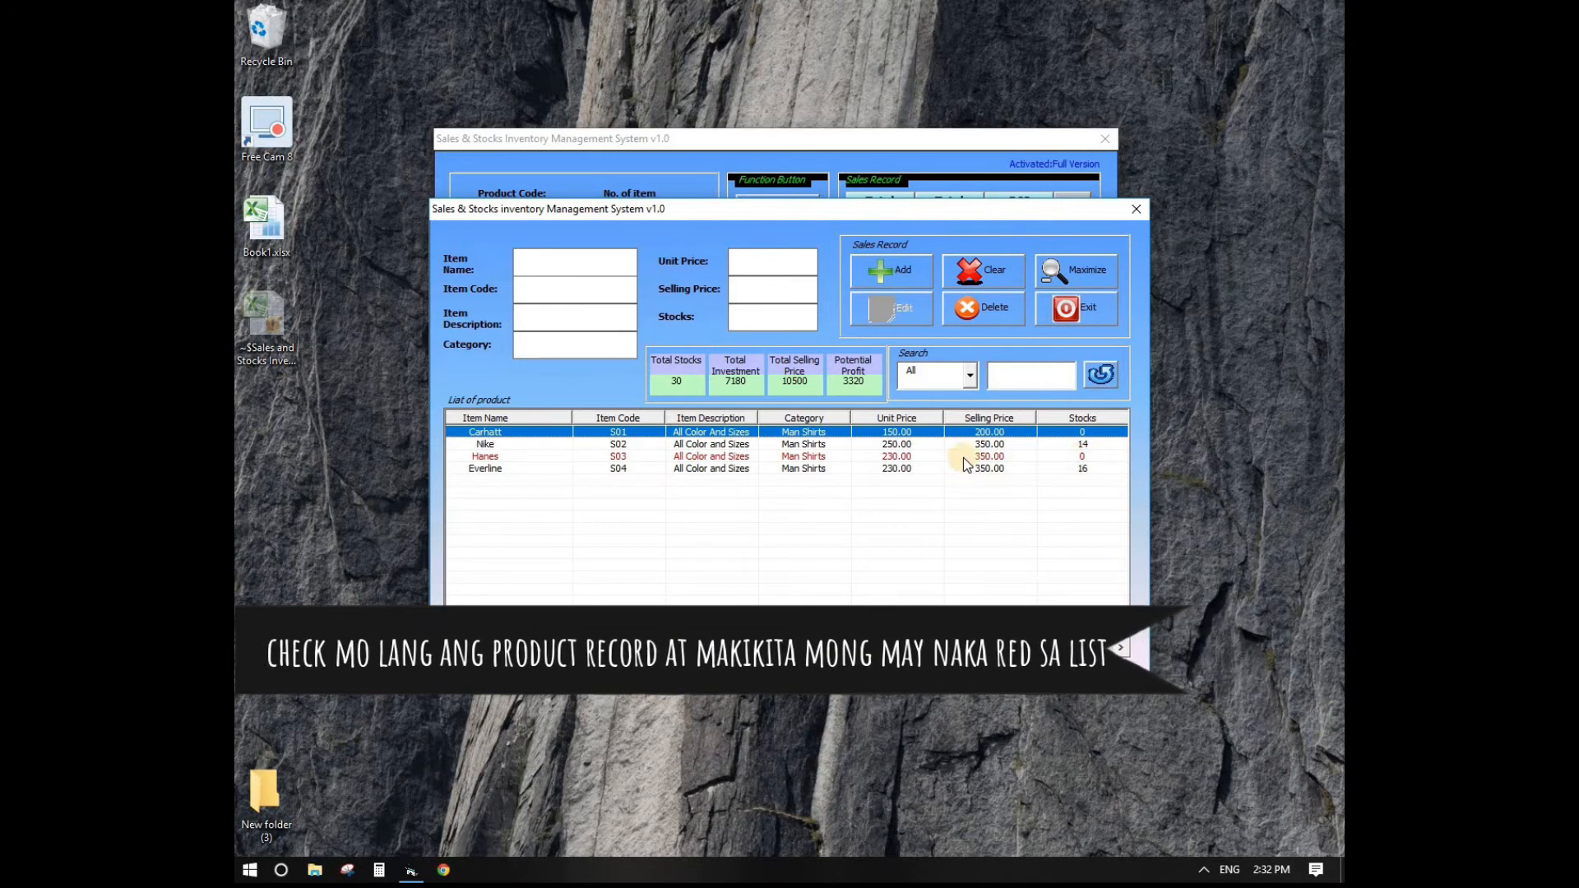
{"action": "left_click", "coordinate": [989, 456]}
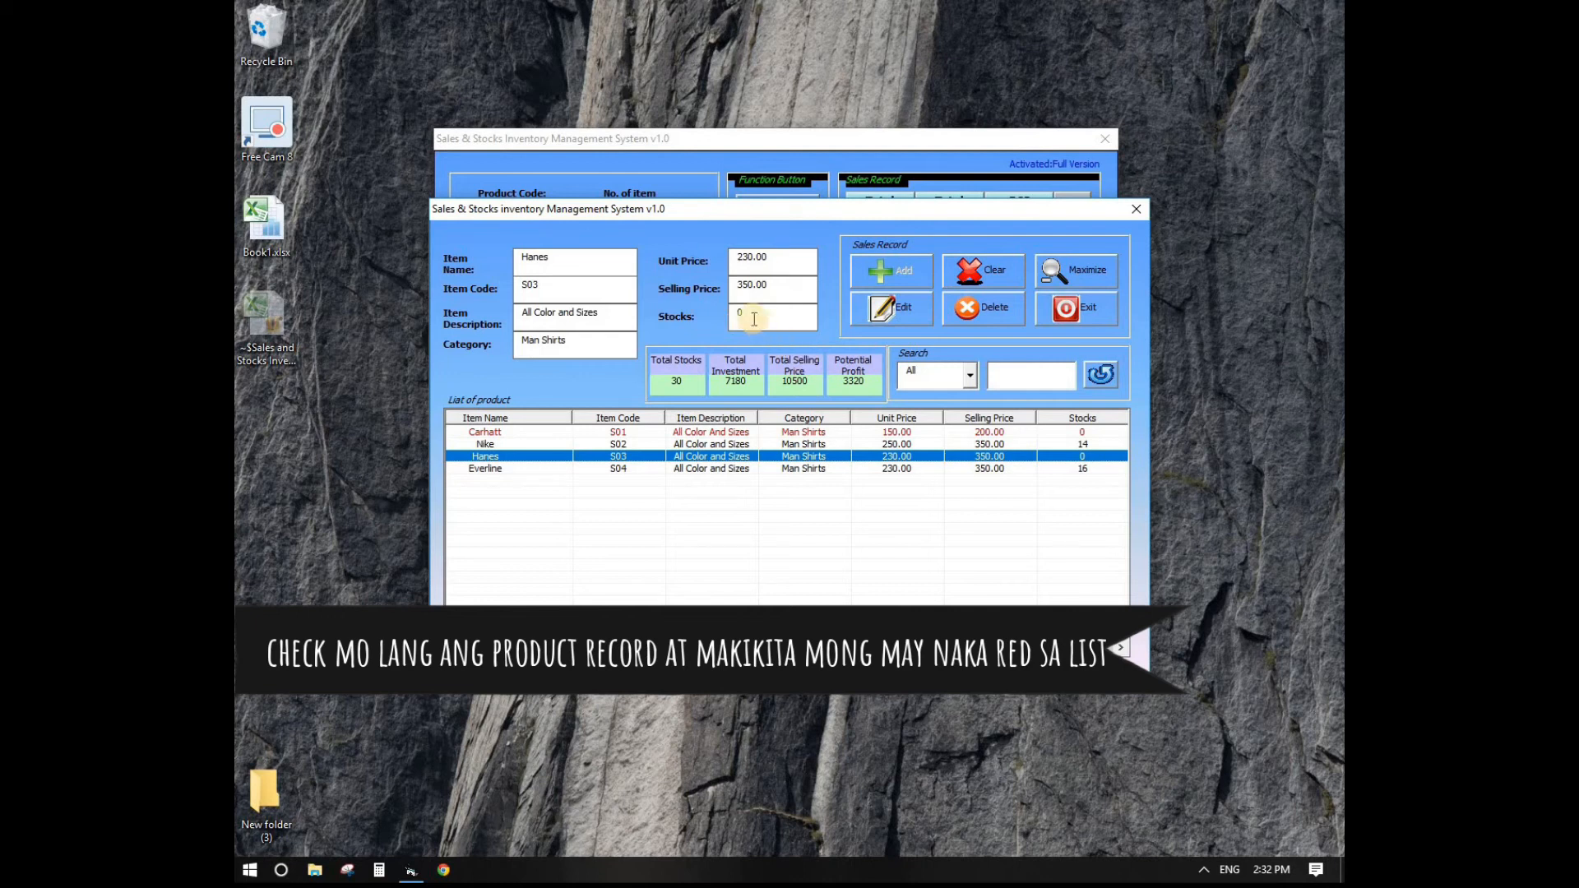
{"action": "left_click", "coordinate": [669, 320]}
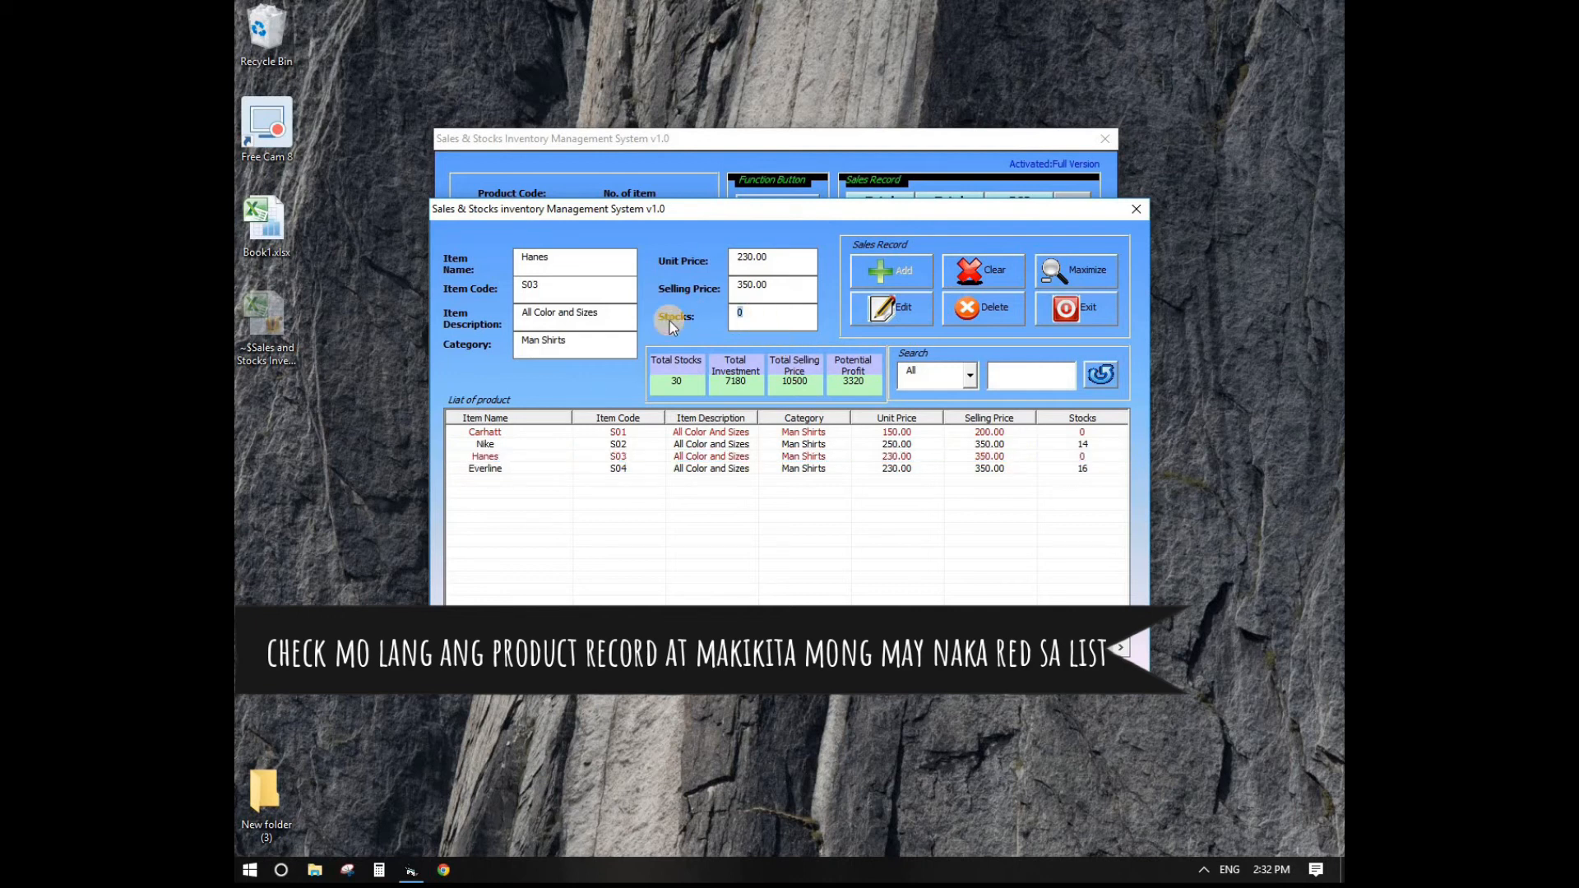
{"action": "type", "text": "5"}
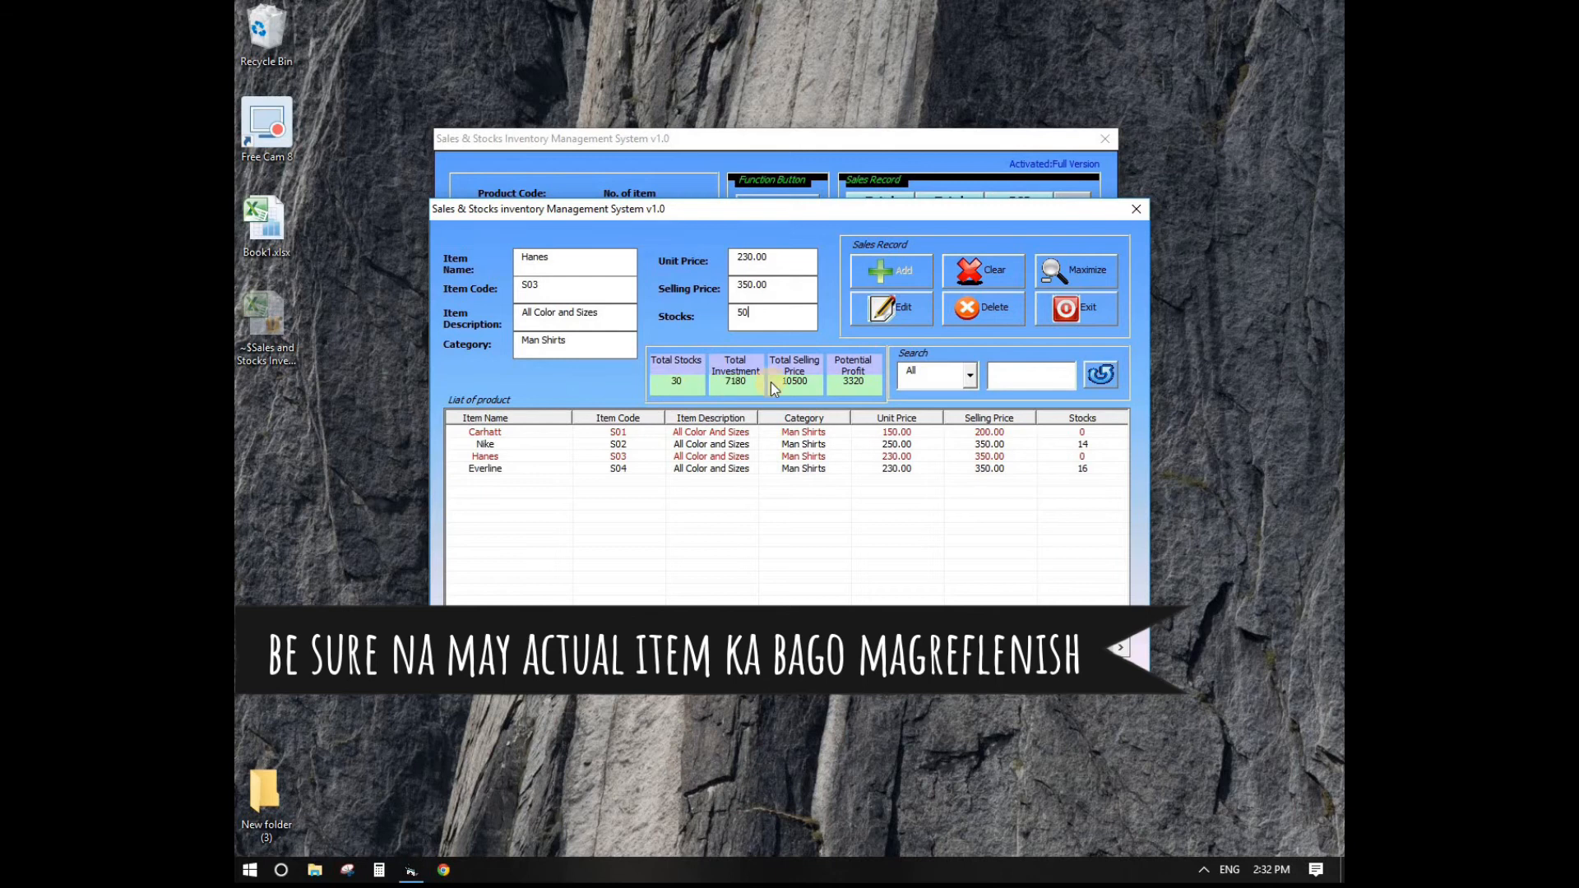
{"action": "left_click", "coordinate": [889, 312]}
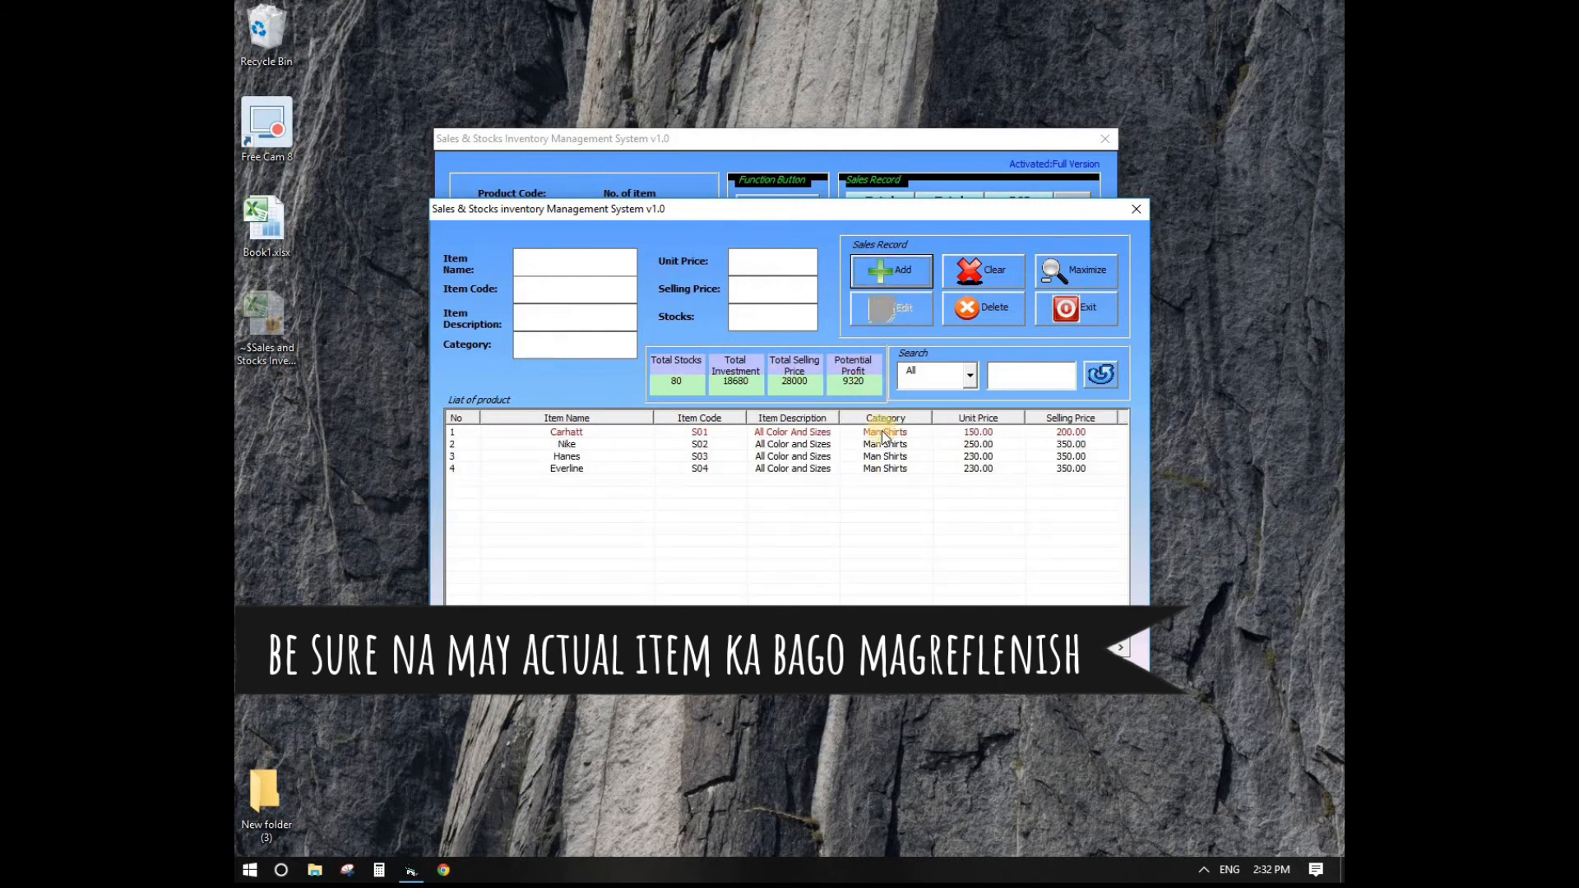
Set the Carhatt product's stocks to 50, save the edit and close the stocks form.
{"action": "left_click_drag", "start_coordinate": [896, 647], "coordinate": [970, 647]}
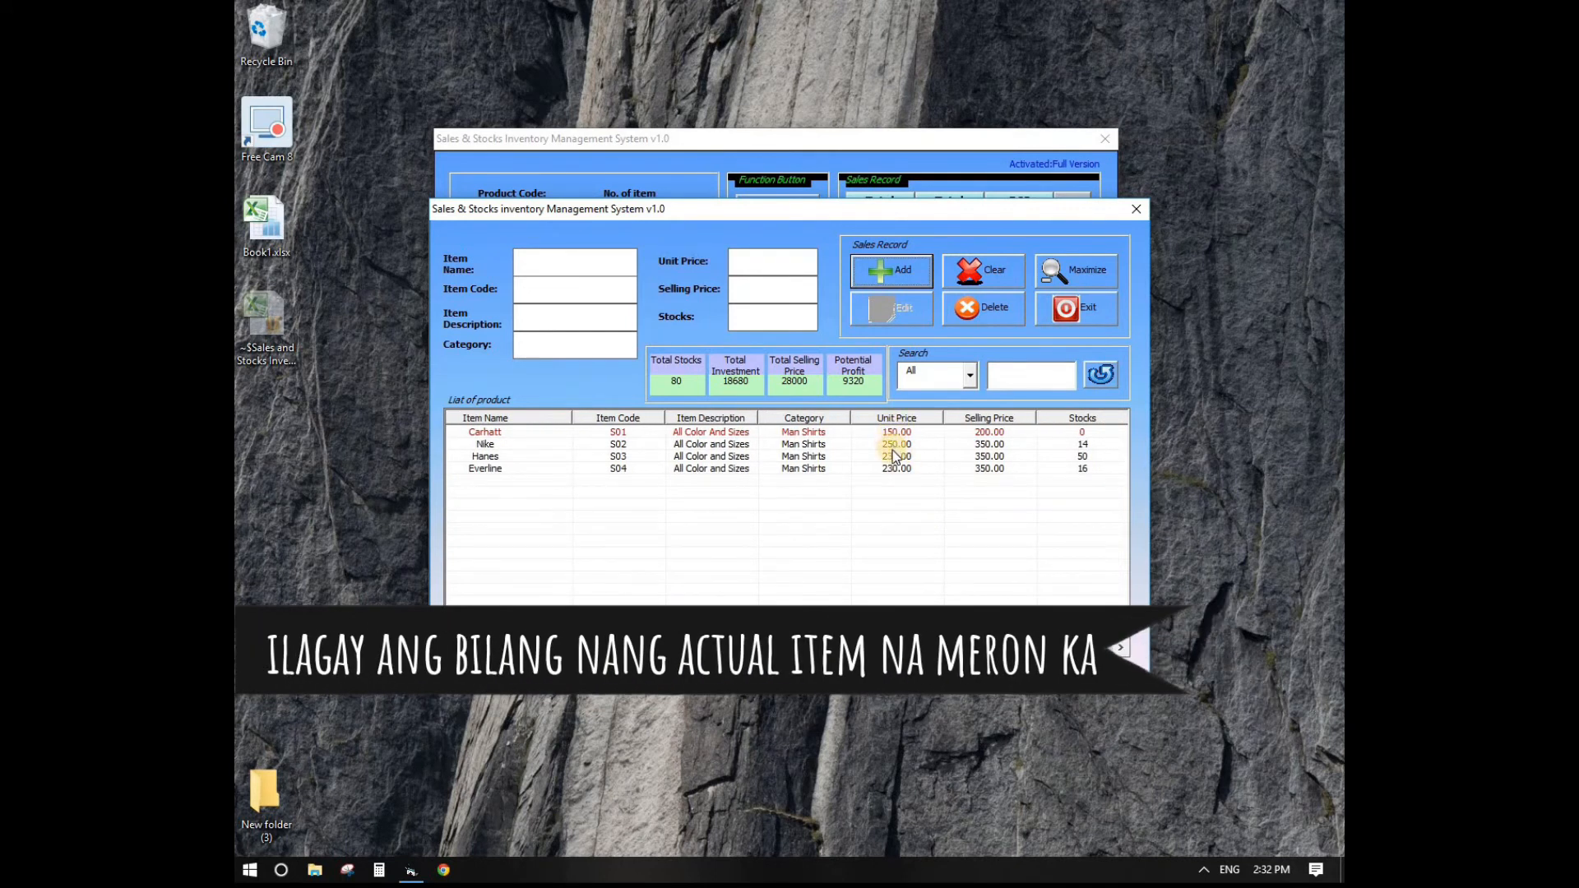
{"action": "left_click", "coordinate": [723, 435]}
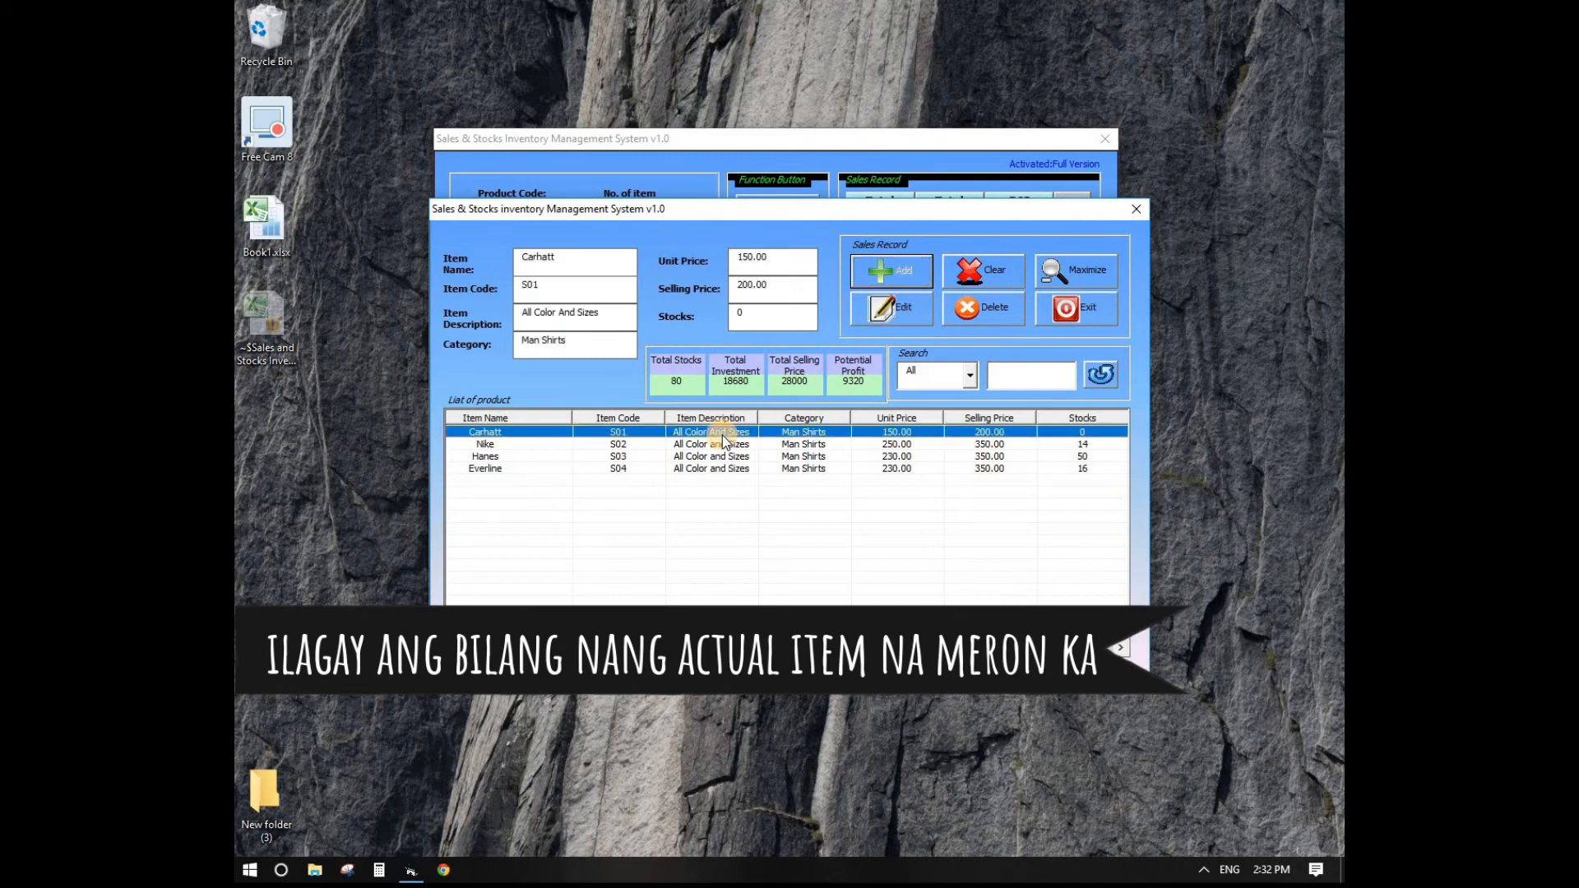
{"action": "left_click", "coordinate": [721, 318]}
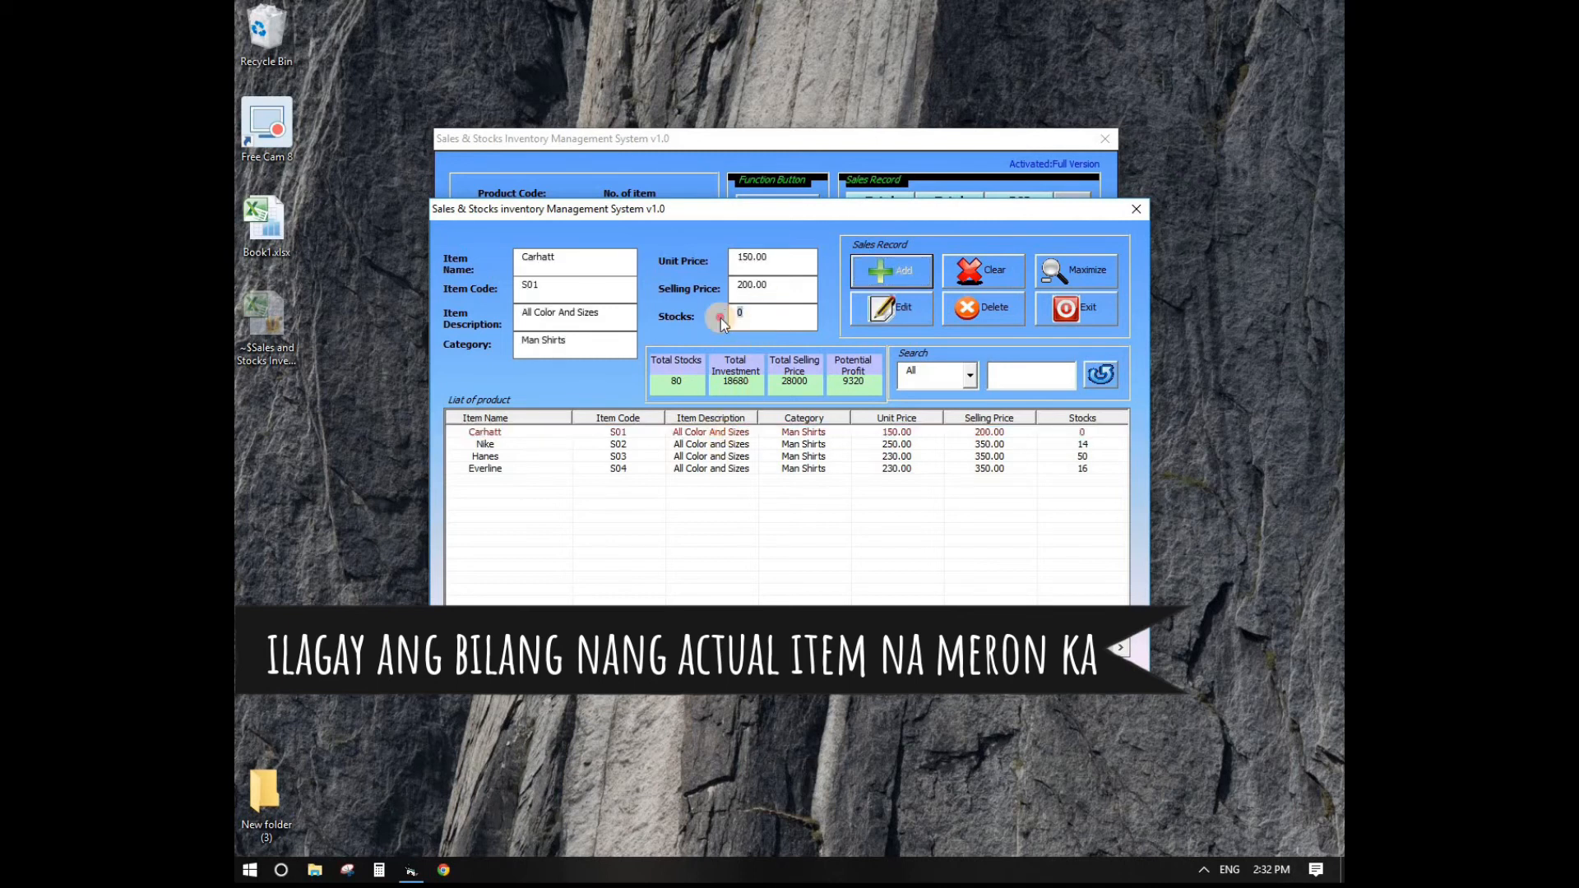
{"action": "type", "text": "50"}
{"action": "left_click", "coordinate": [902, 313]}
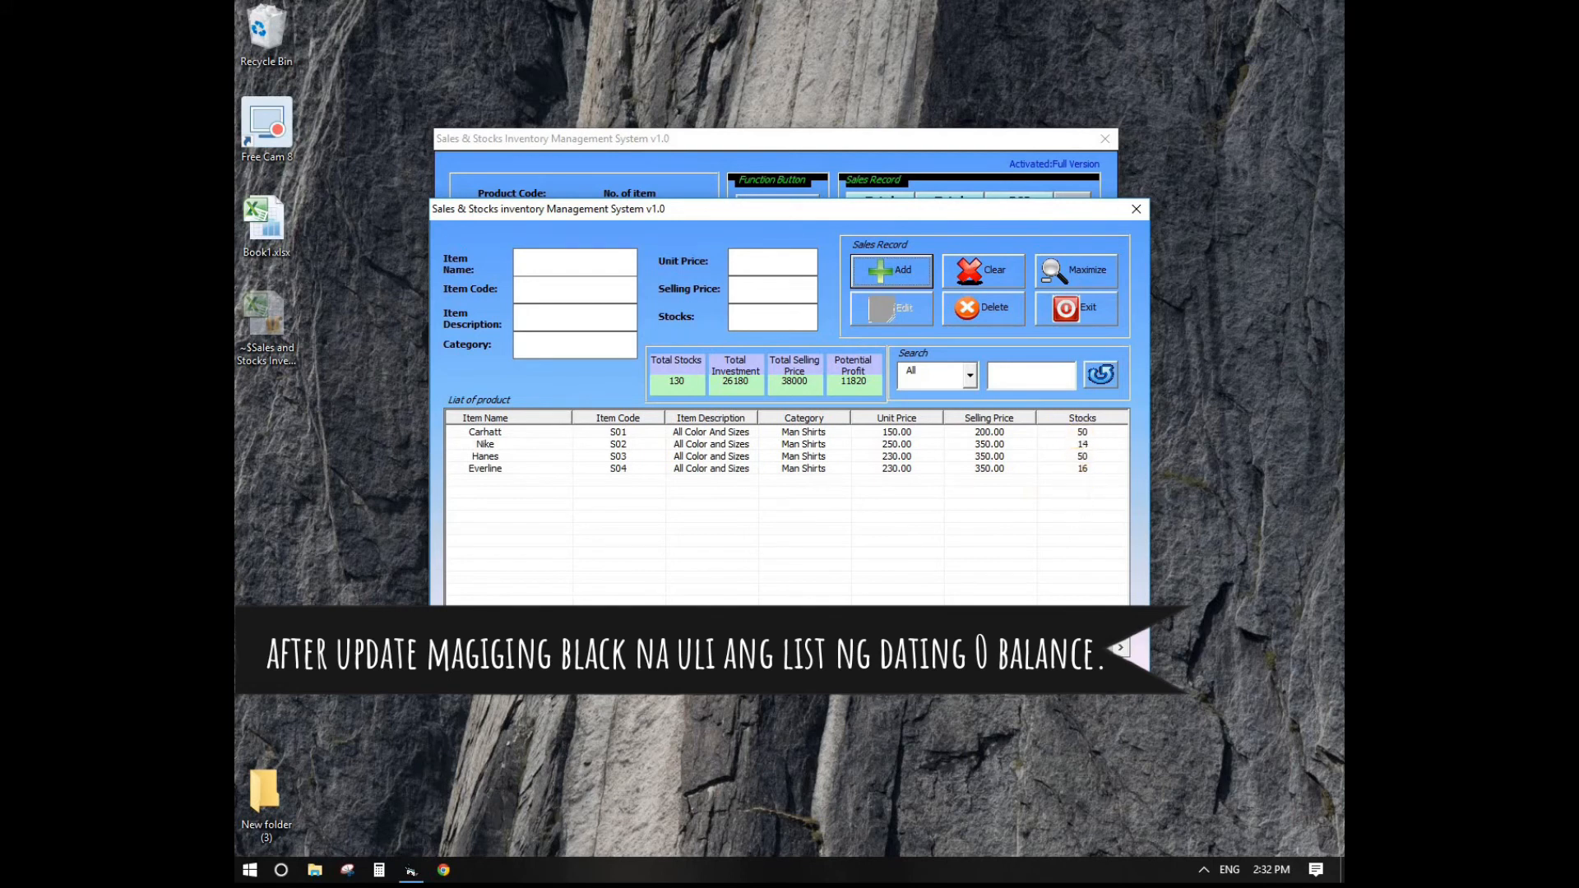
{"action": "left_click", "coordinate": [1133, 209]}
Pick Carhatt (S01) from the product code list and record a sale of 4 items.
{"action": "left_click", "coordinate": [496, 232]}
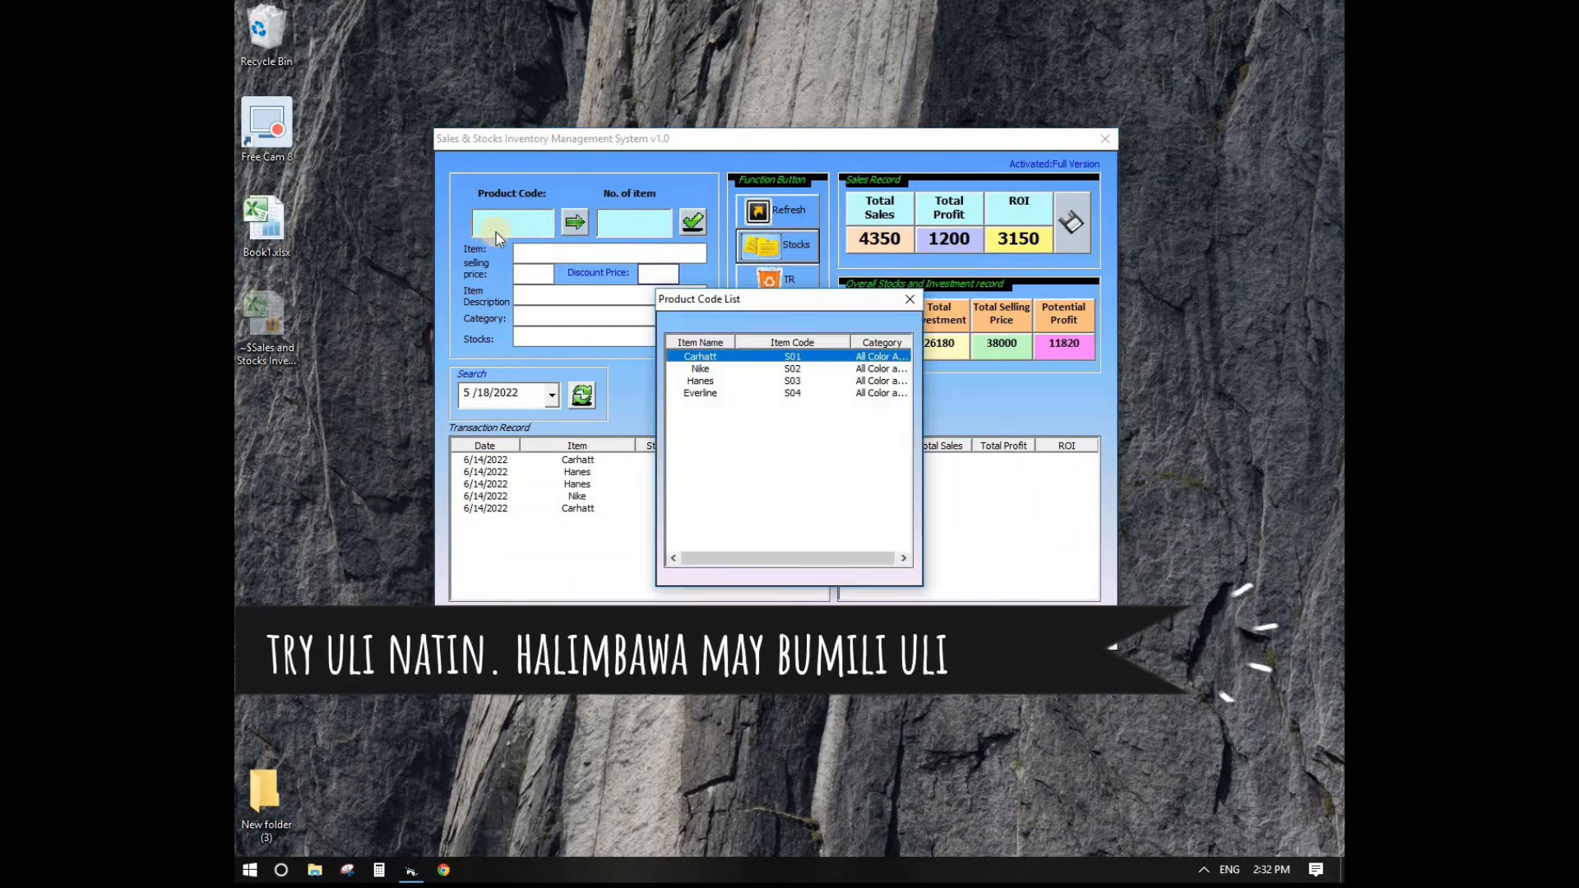
{"action": "double_click", "coordinate": [695, 359]}
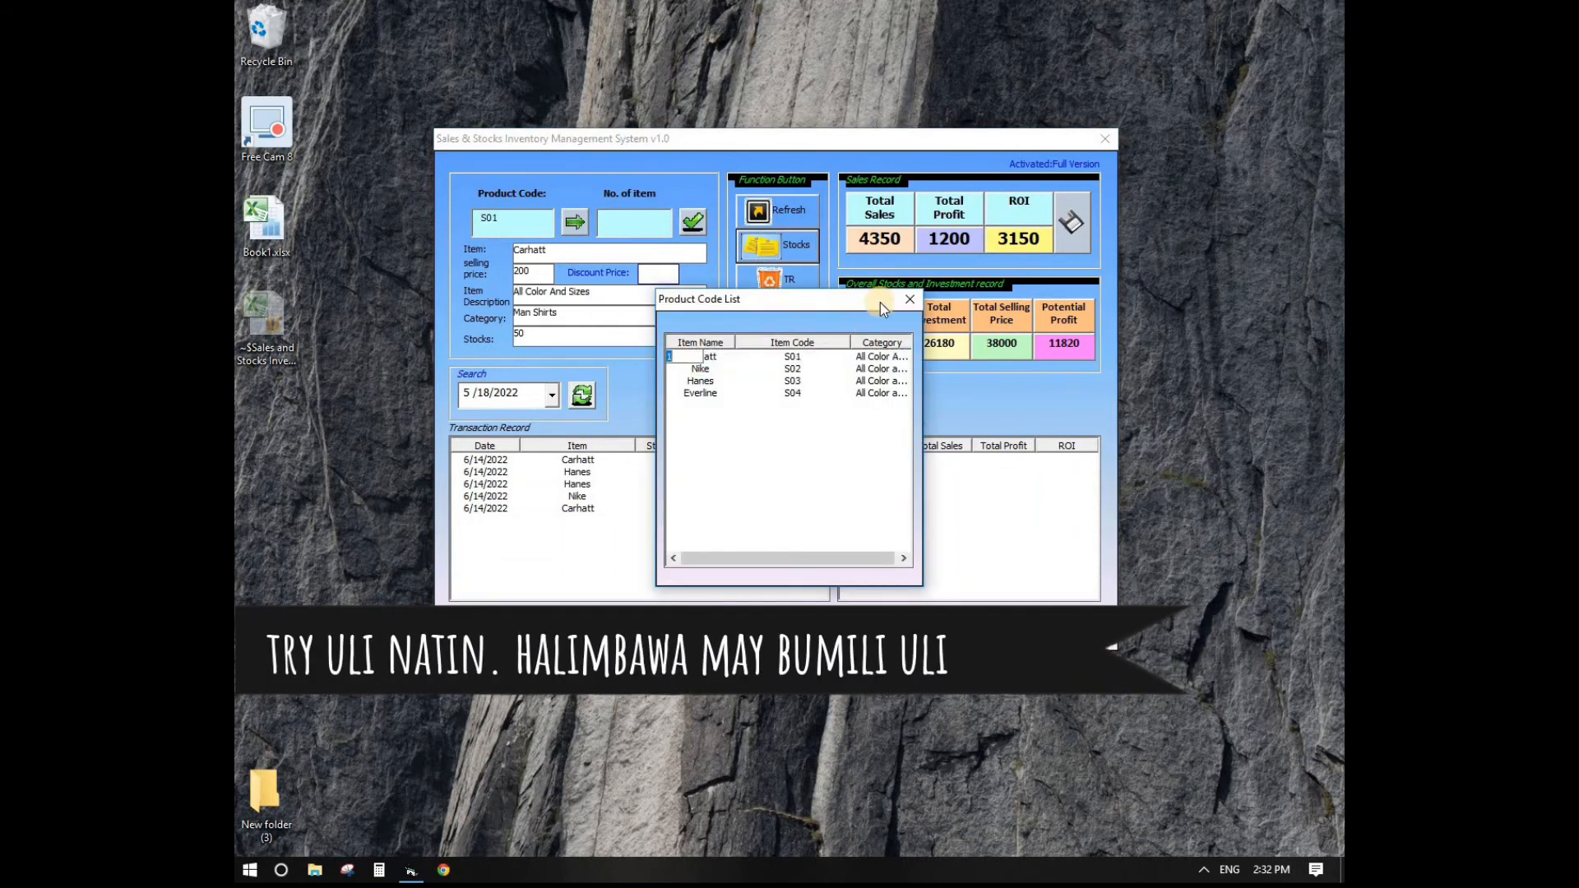
{"action": "left_click", "coordinate": [912, 301]}
{"action": "left_click", "coordinate": [624, 225]}
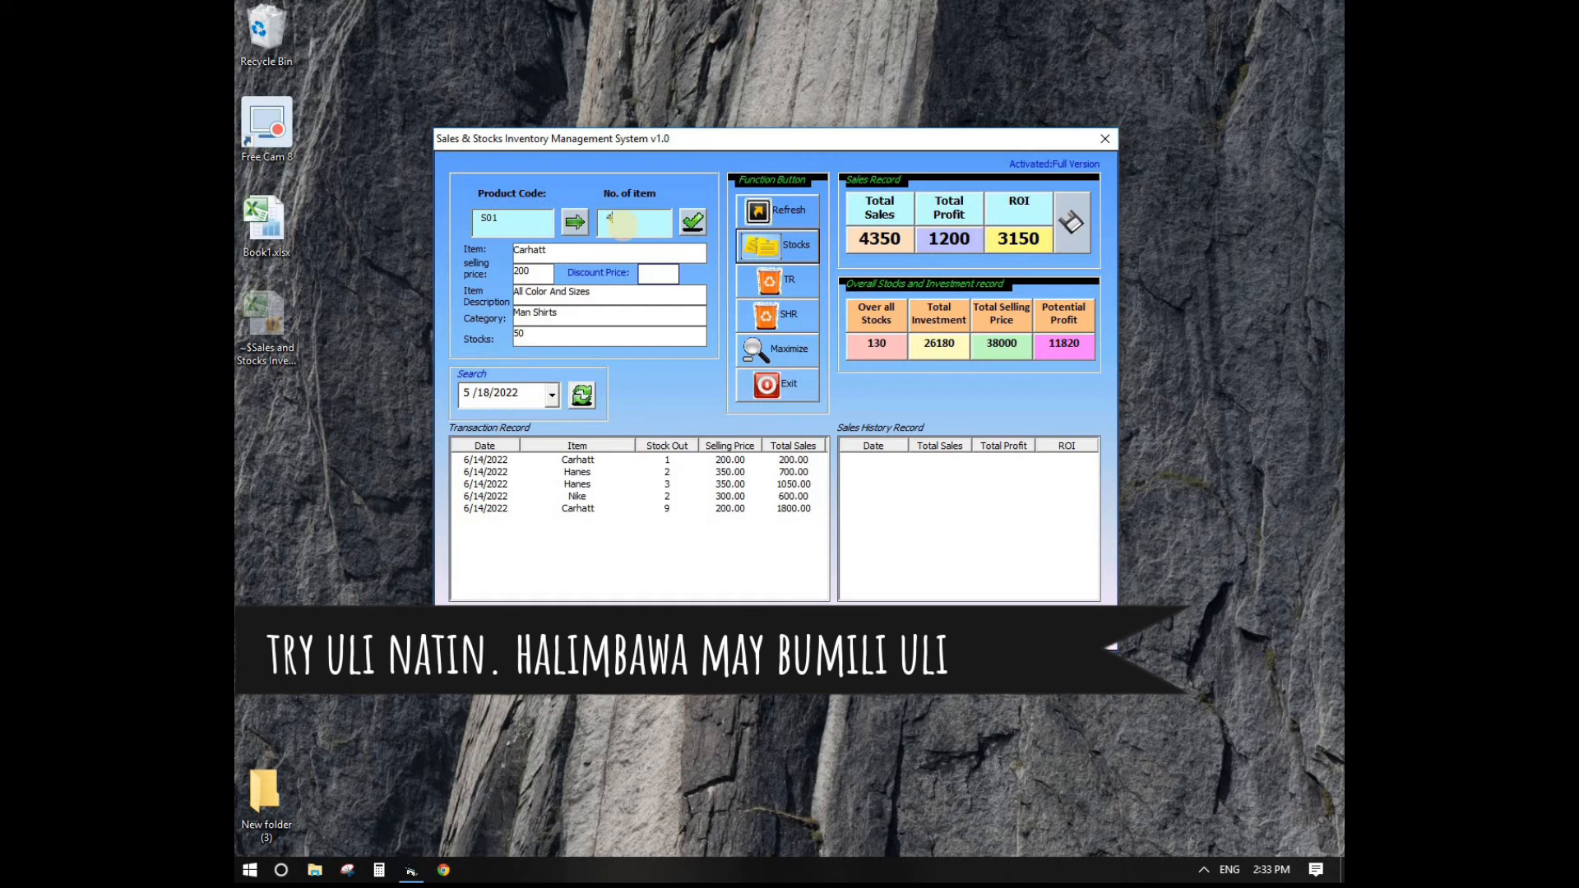
{"action": "left_click", "coordinate": [693, 221]}
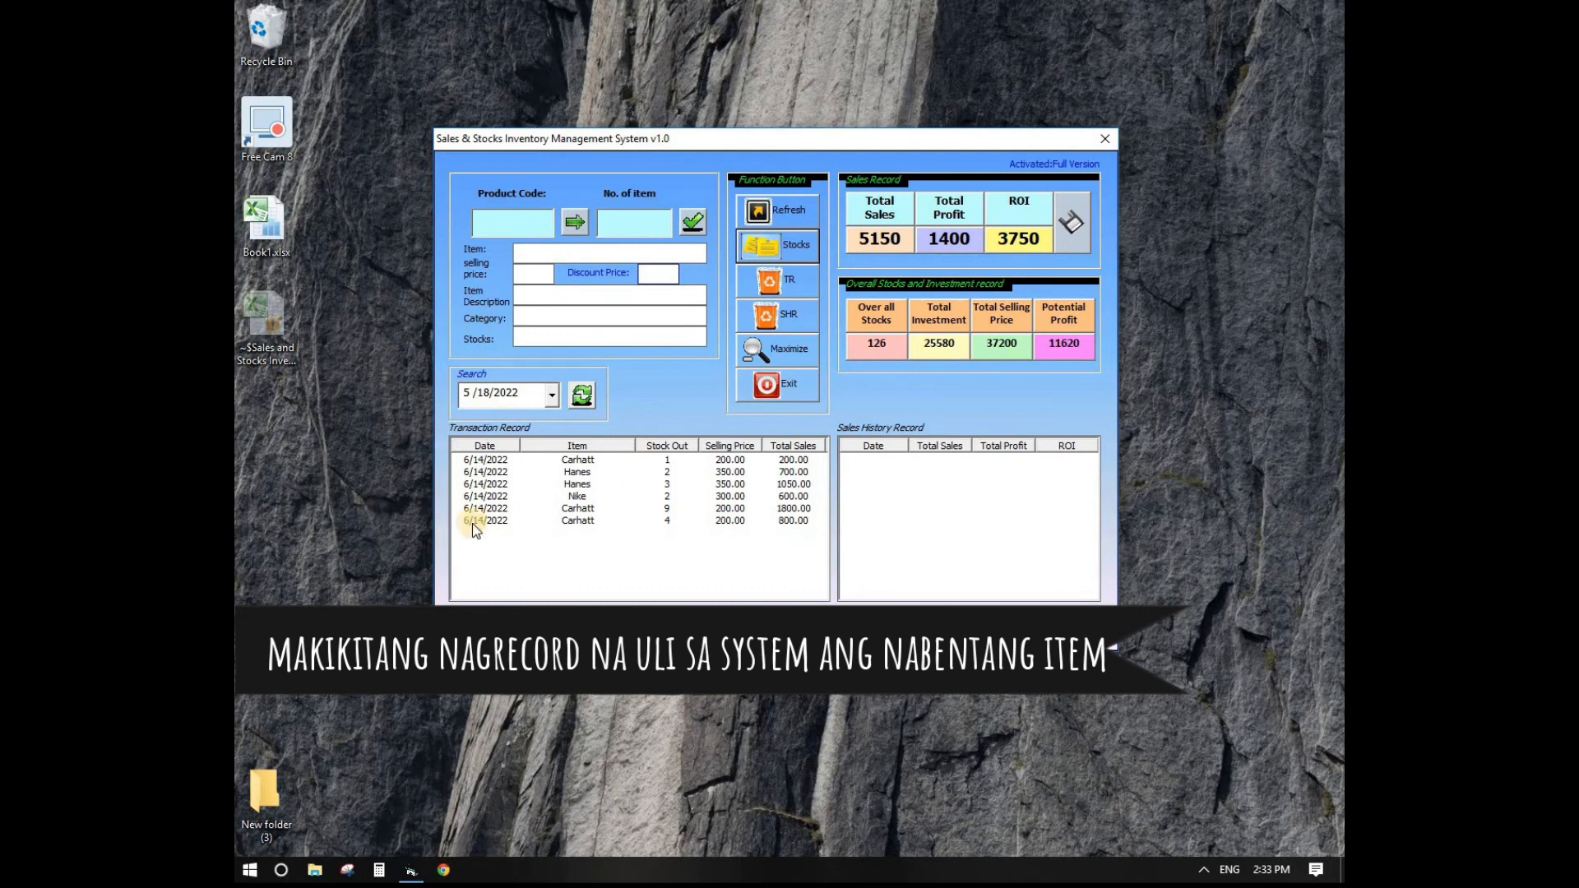
Search the transaction record by date, checking May 17, 18 and 19, 2022 in turn and finishing on May 19.
{"action": "left_click", "coordinate": [552, 395]}
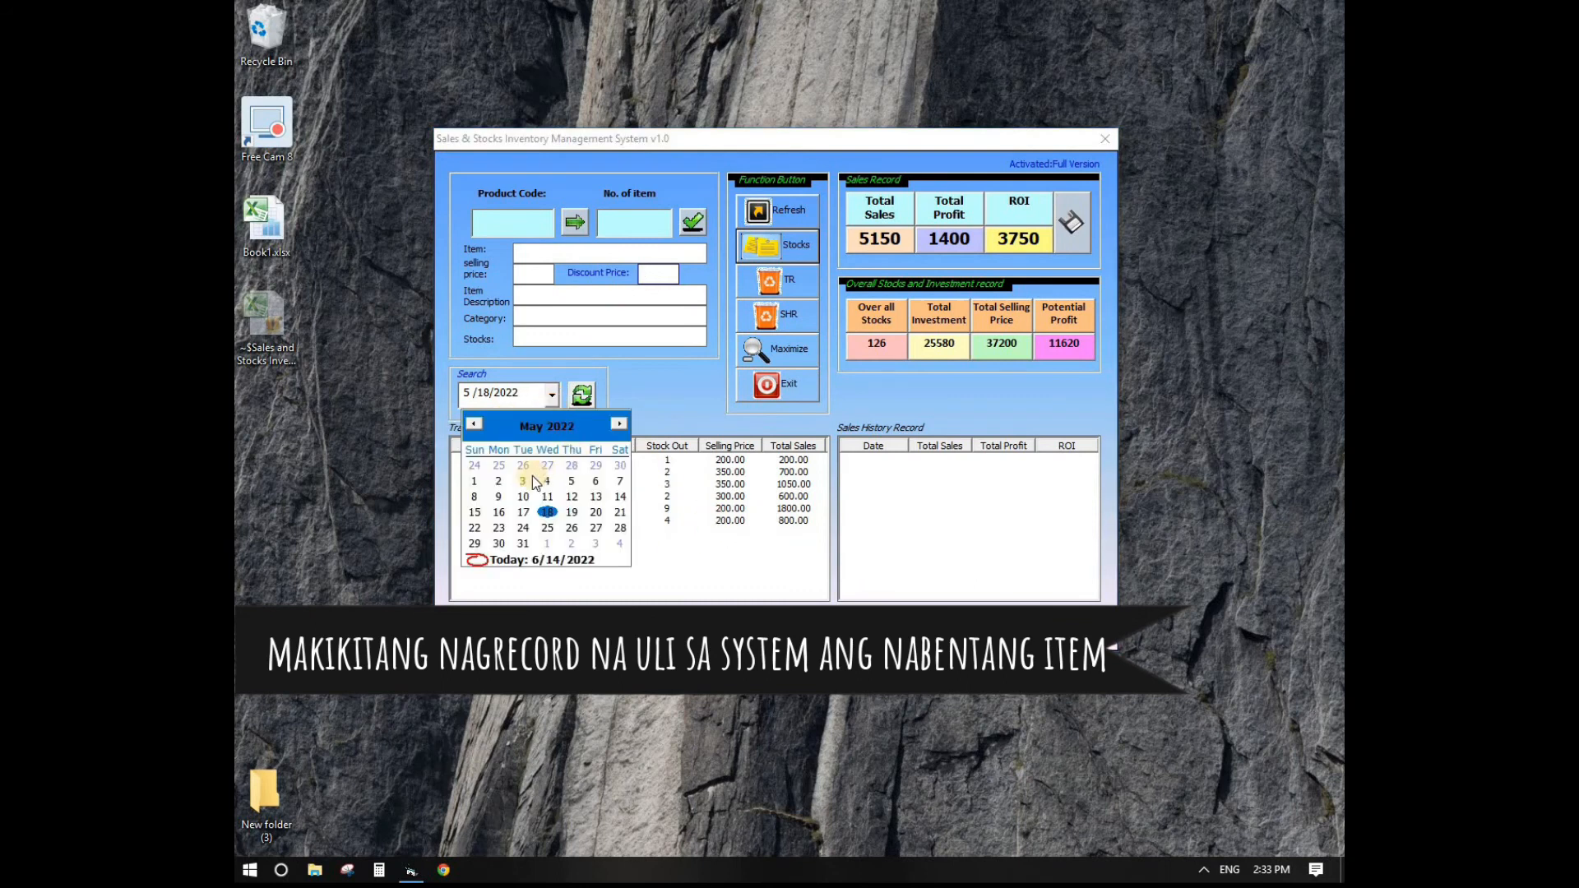
{"action": "left_click", "coordinate": [523, 511]}
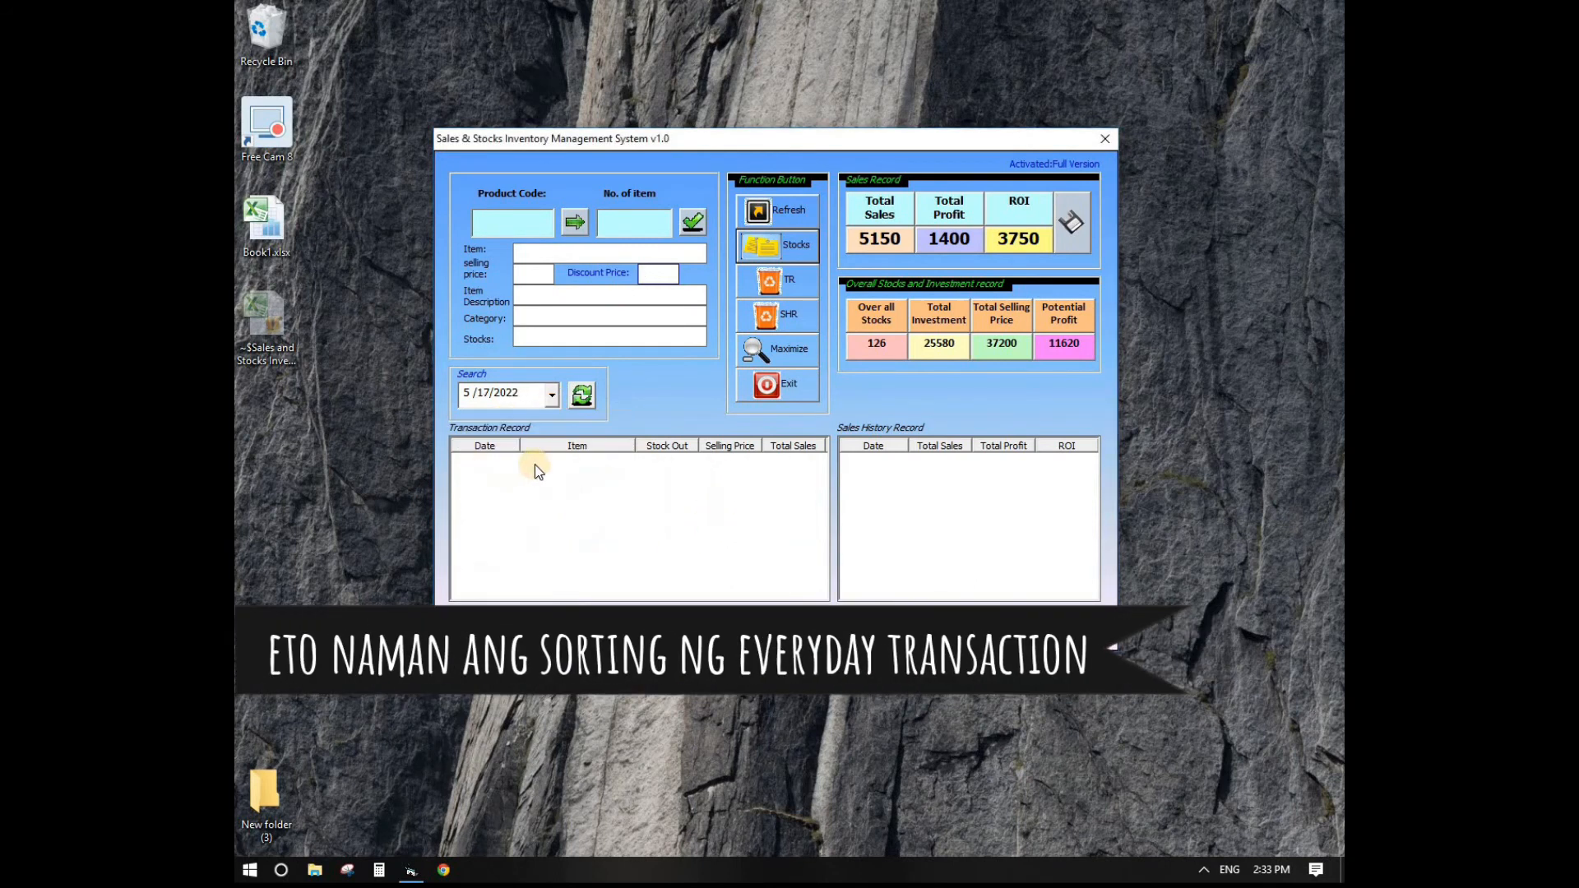
{"action": "left_click", "coordinate": [551, 397]}
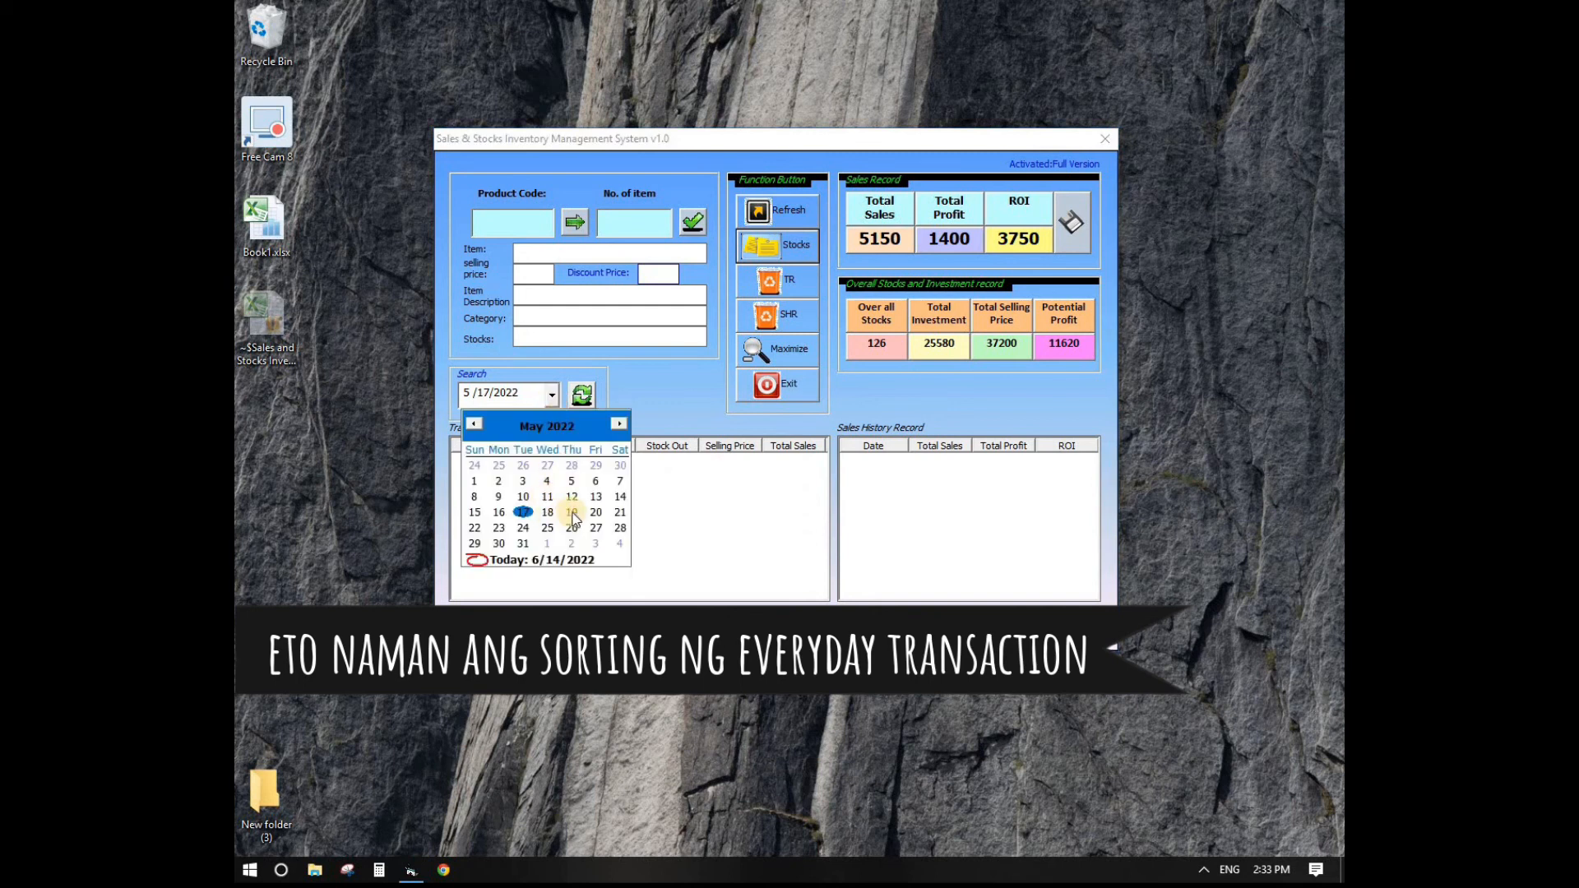
{"action": "left_click", "coordinate": [571, 511]}
{"action": "left_click", "coordinate": [551, 397]}
{"action": "left_click", "coordinate": [548, 511]}
{"action": "left_click", "coordinate": [551, 397]}
{"action": "left_click", "coordinate": [549, 510]}
{"action": "left_click", "coordinate": [551, 398]}
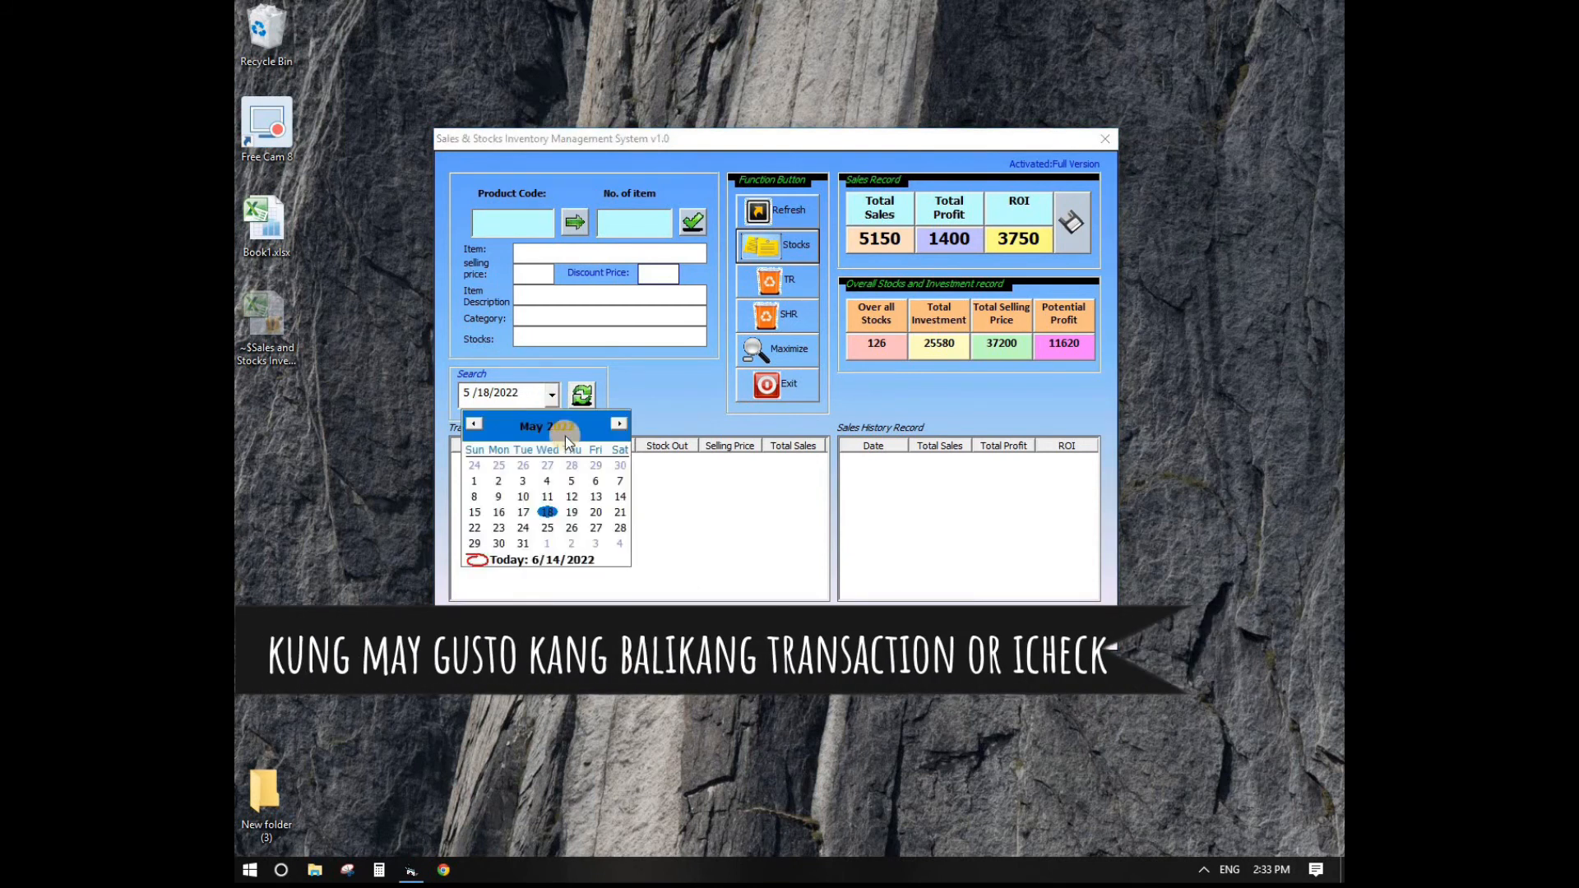
{"action": "left_click", "coordinate": [523, 512]}
{"action": "left_click", "coordinate": [553, 398]}
{"action": "left_click", "coordinate": [574, 512]}
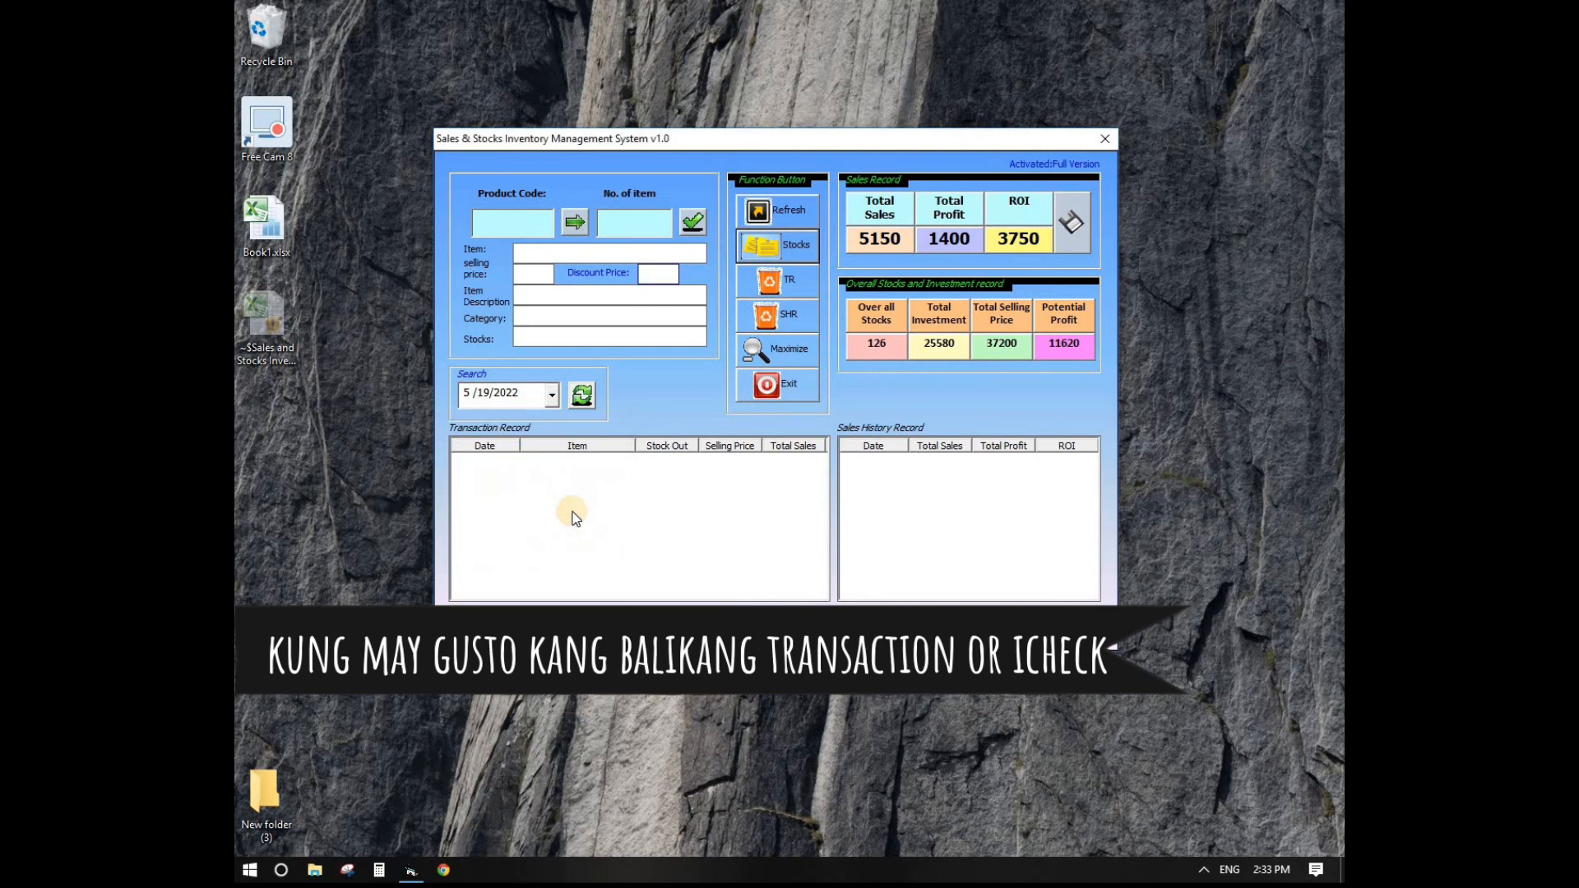
Set the transaction search date to June 14, 2022 to list that day's sales.
{"action": "left_click", "coordinate": [552, 395]}
{"action": "left_click", "coordinate": [619, 424]}
{"action": "left_click", "coordinate": [530, 498]}
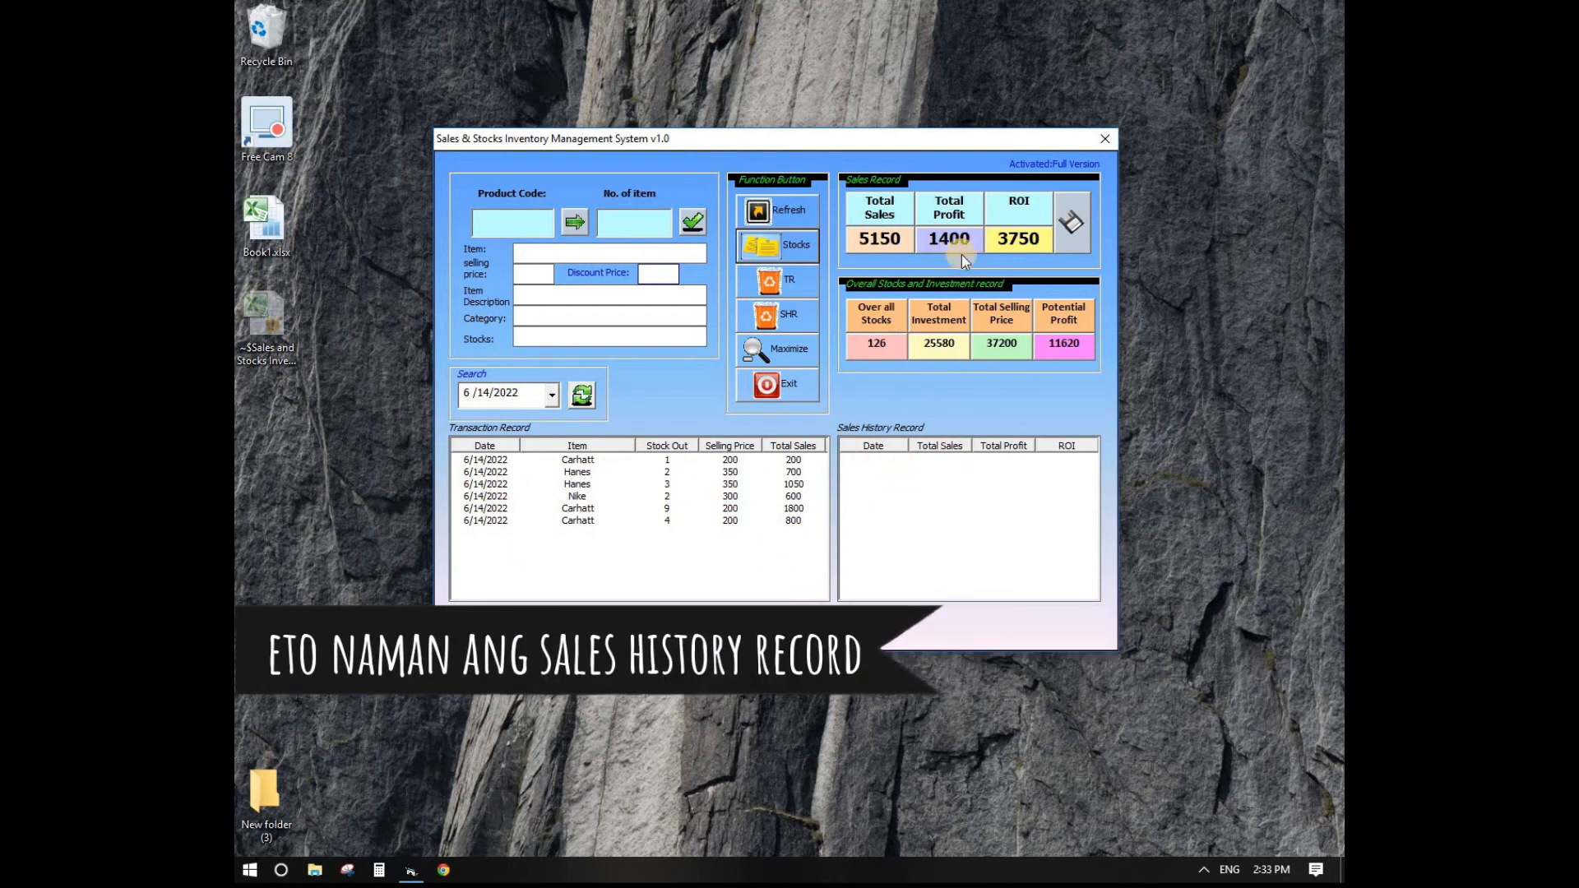
Save the current sales record to the sales history and confirm saving the inventory record.
{"action": "left_click", "coordinate": [1073, 226]}
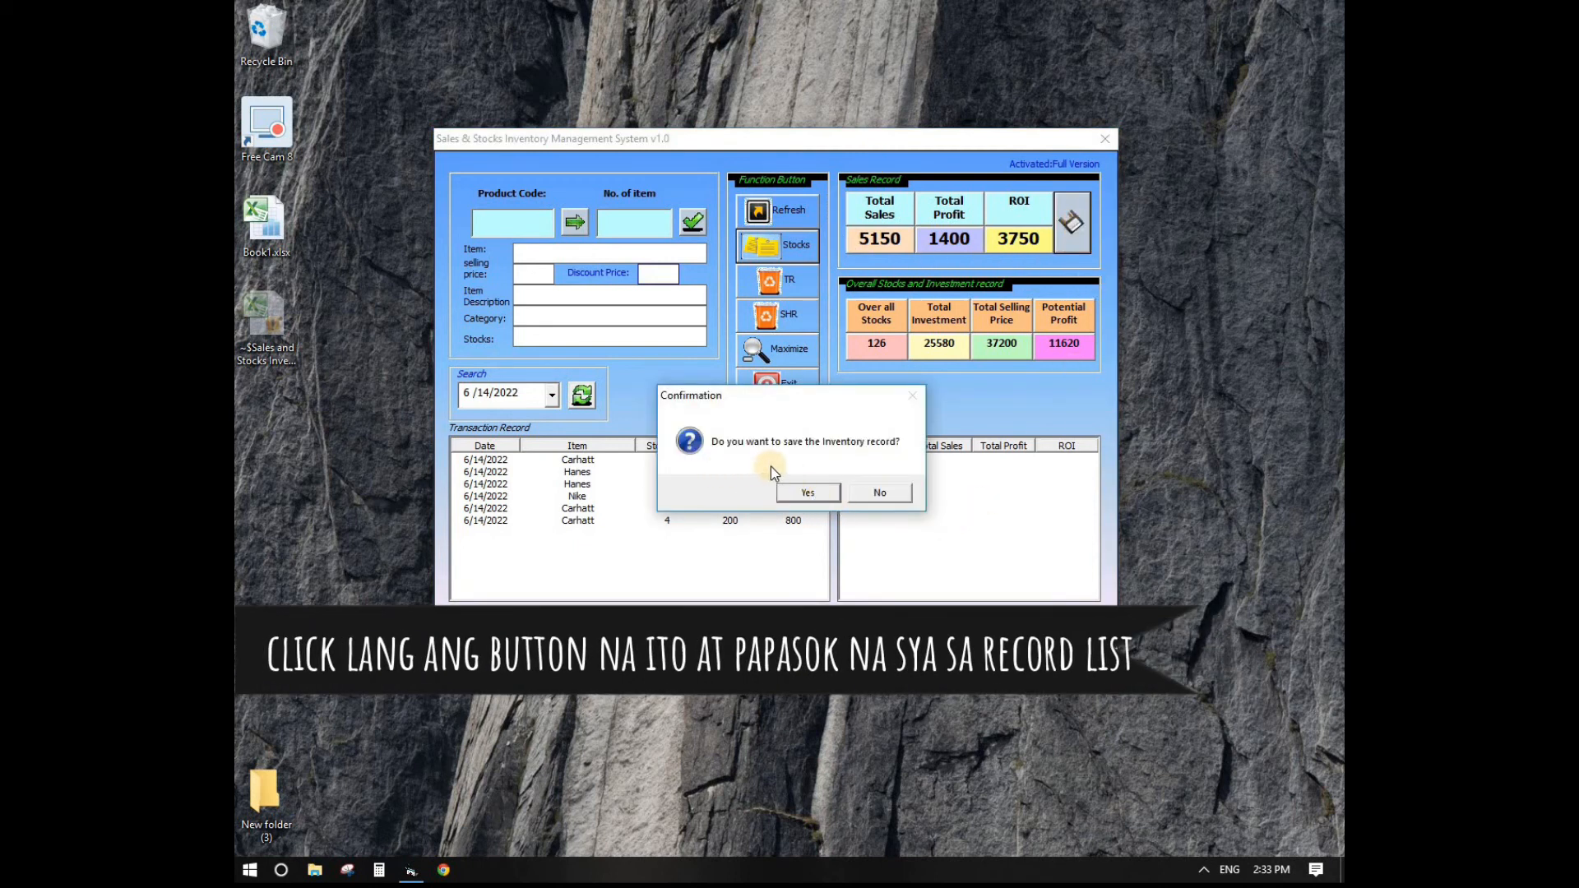
{"action": "left_click", "coordinate": [807, 492]}
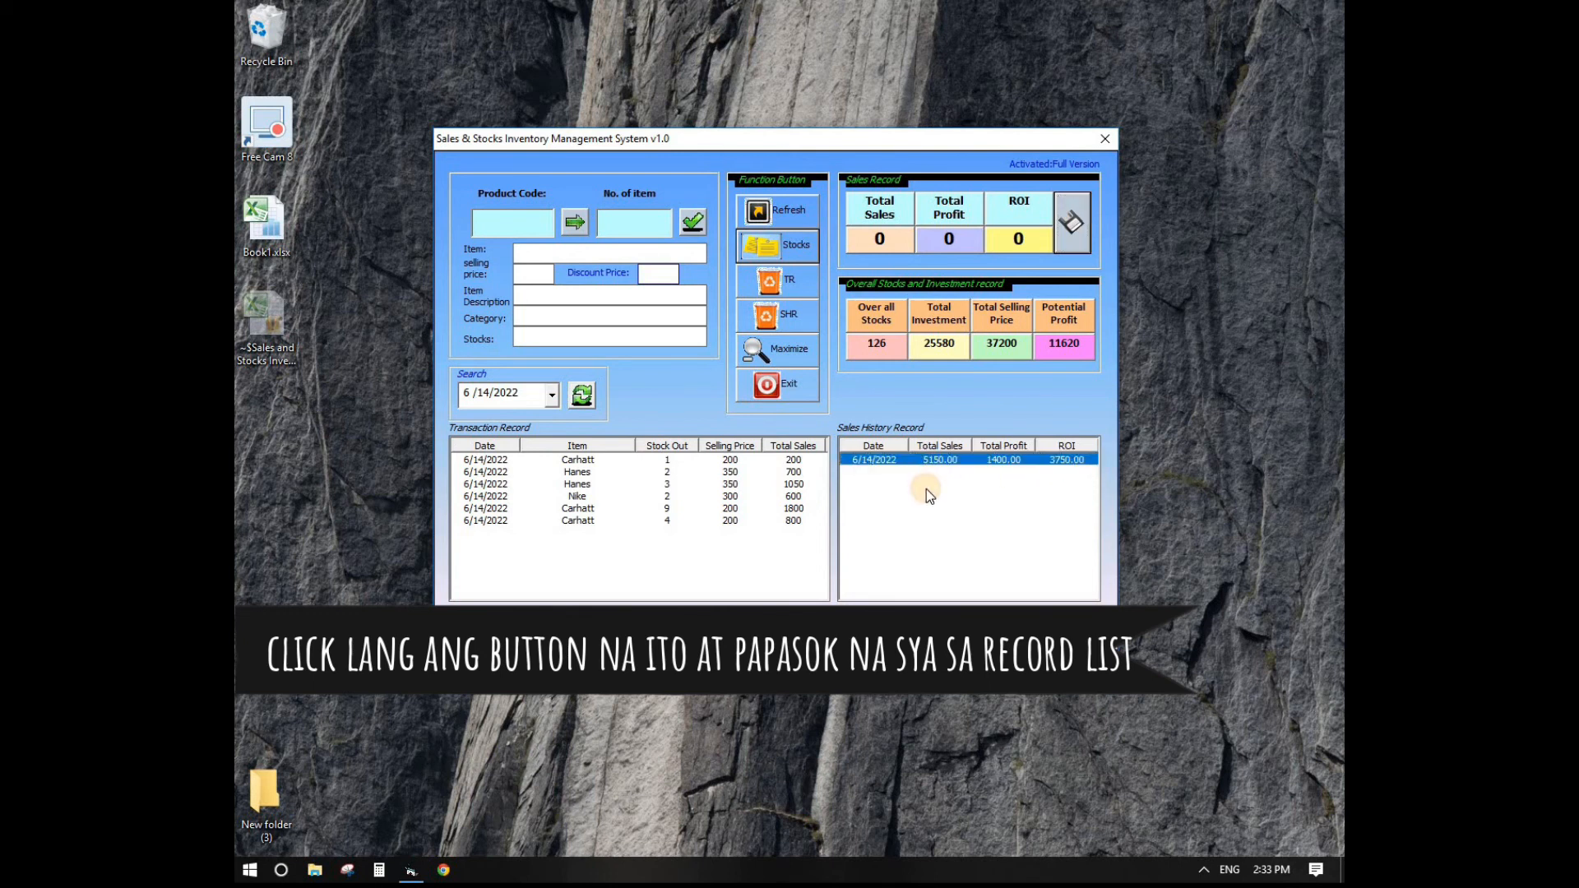
{"action": "left_click", "coordinate": [936, 524]}
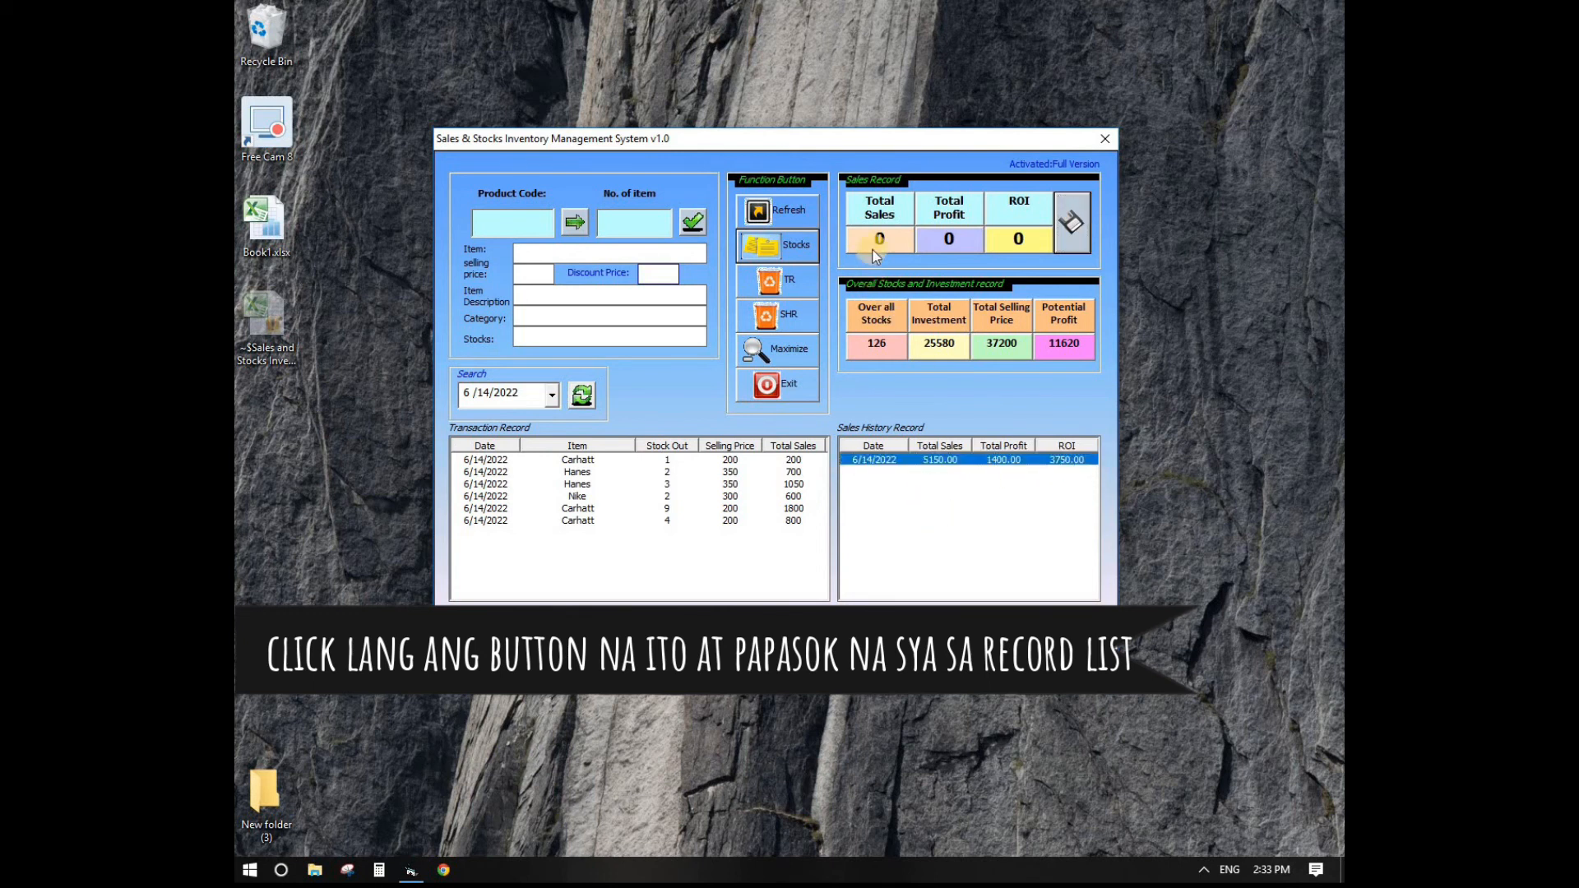